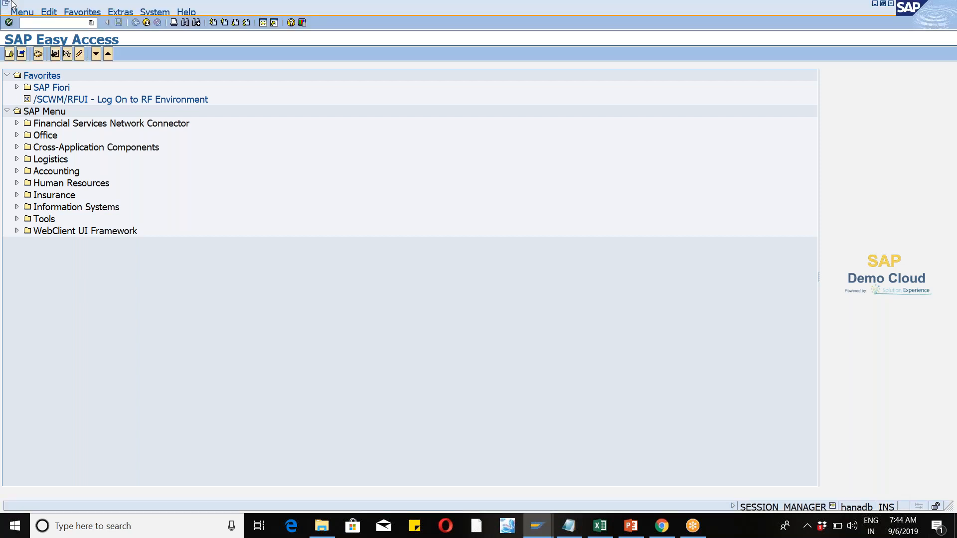
# - Open a new Notepad document and enter the heading "Exceptional Handling"
pyautogui.click(151, 531)
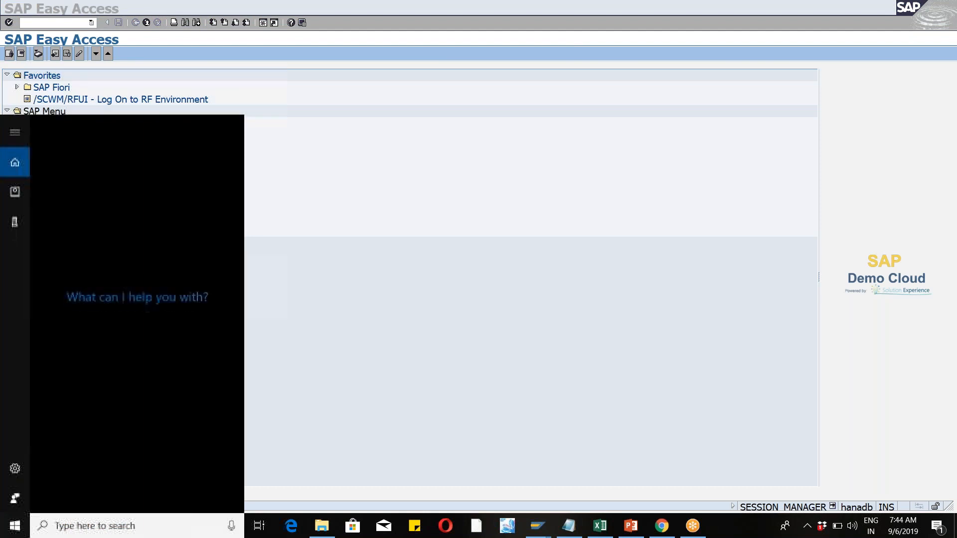
pyautogui.write('note')
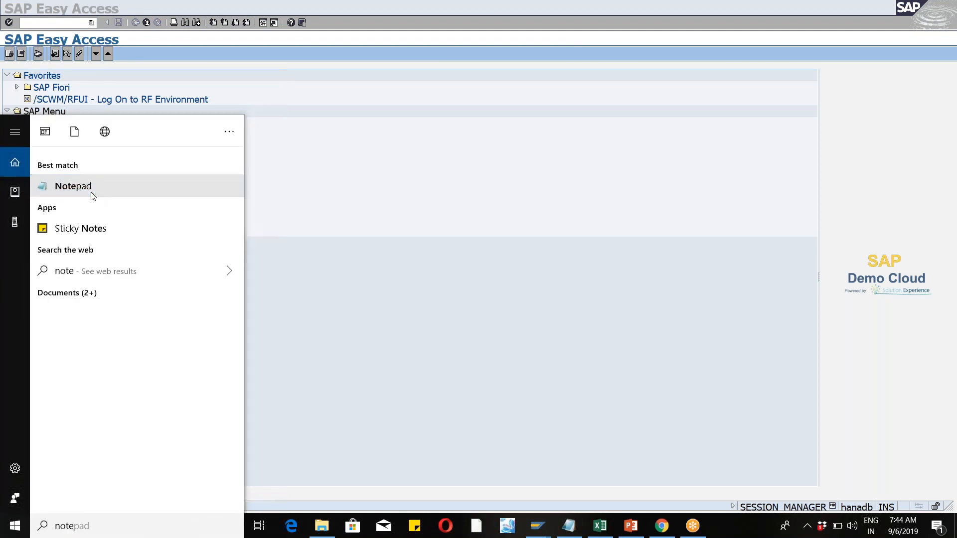
pyautogui.click(92, 192)
pyautogui.write('eX')
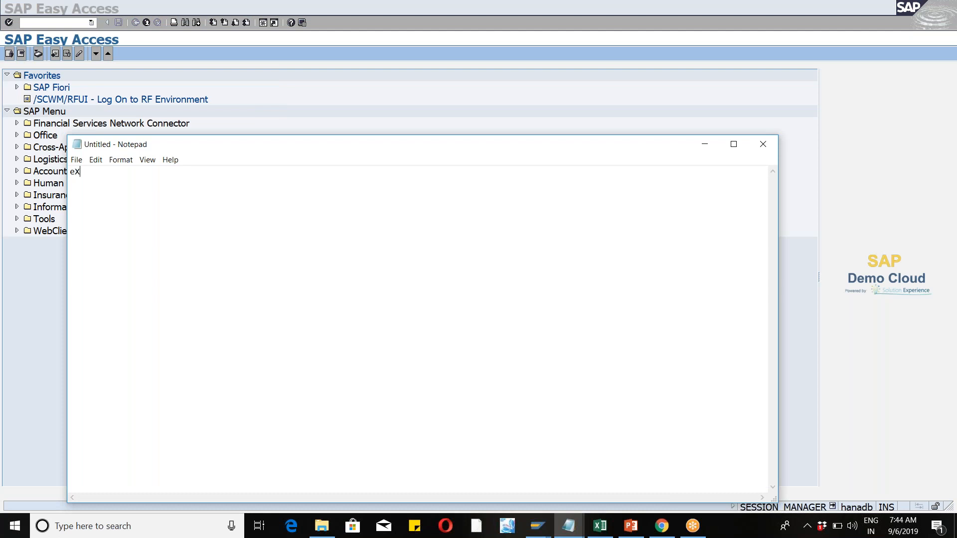
pyautogui.press('BackSpace')
pyautogui.write('E')
pyautogui.write('xcept')
pyautogui.write('ional')
pyautogui.write(' Handling')
# - List under the heading the points "1) bUSINESS cONTENT", "2) rf/gui" and "3) Process Code"
pyautogui.write('1')
pyautogui.write(')')
pyautogui.write('b')
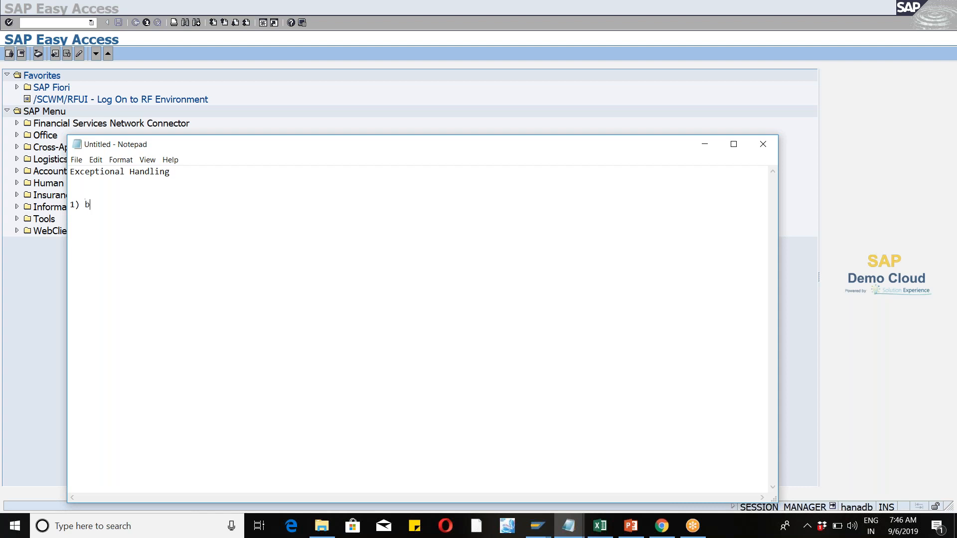
pyautogui.write('USINESS cONTENT')
pyautogui.press('Return')
pyautogui.write('2)')
pyautogui.write('rf/gy')
pyautogui.press('BackSpace')
pyautogui.write('ui 3)')
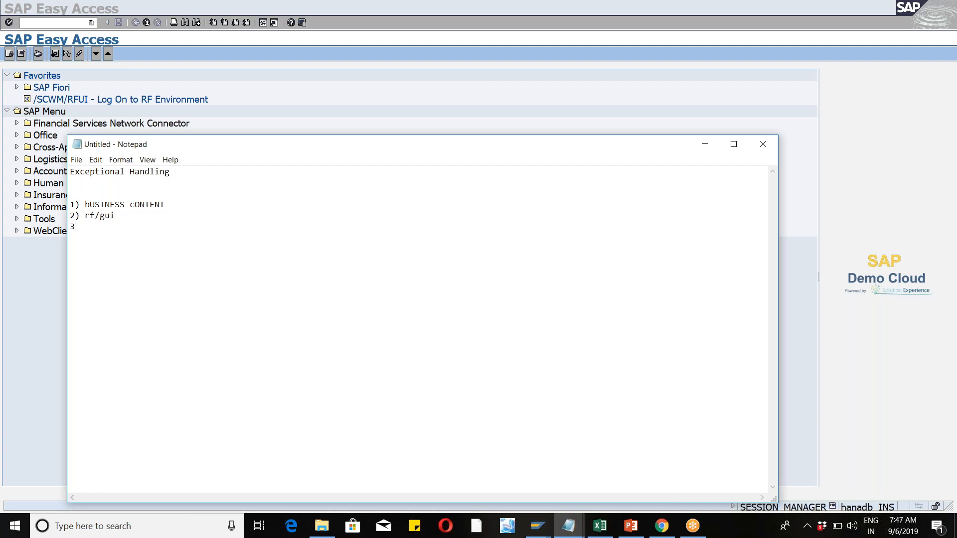
pyautogui.write(' Process Code')
# - Return to the SAP Customizing guide and open Define Exception Codes under Extended Warehouse Management, Cross-Process Settings, Exception Handling
pyautogui.click(704, 144)
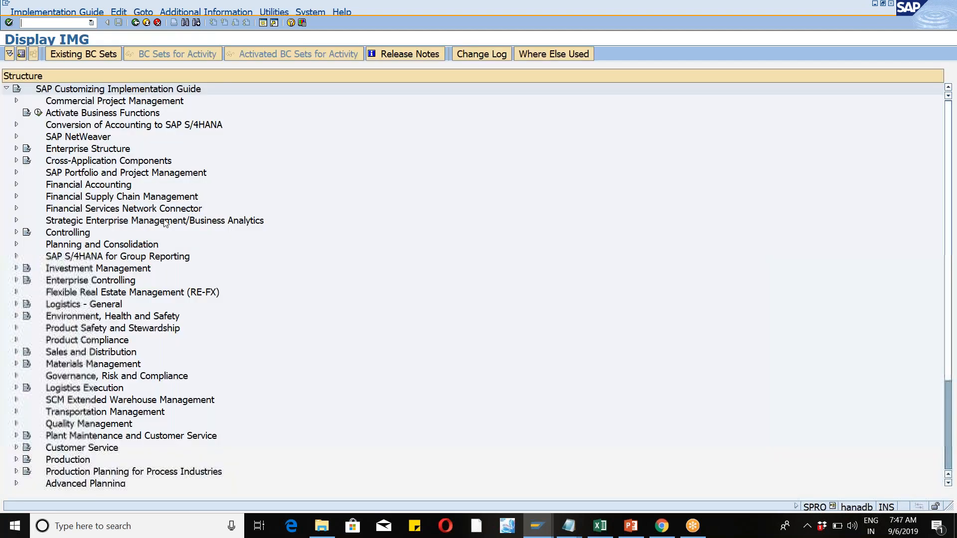
pyautogui.click(16, 401)
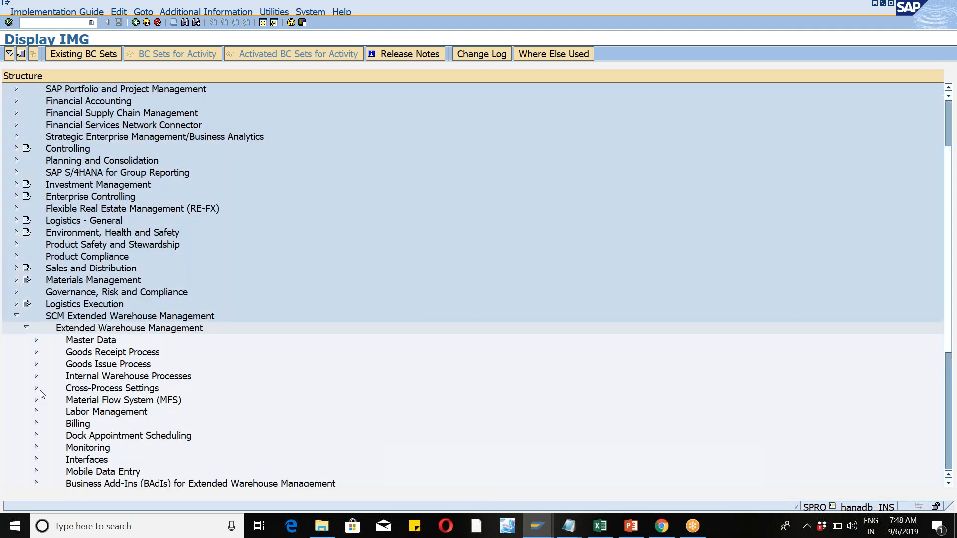
pyautogui.click(37, 388)
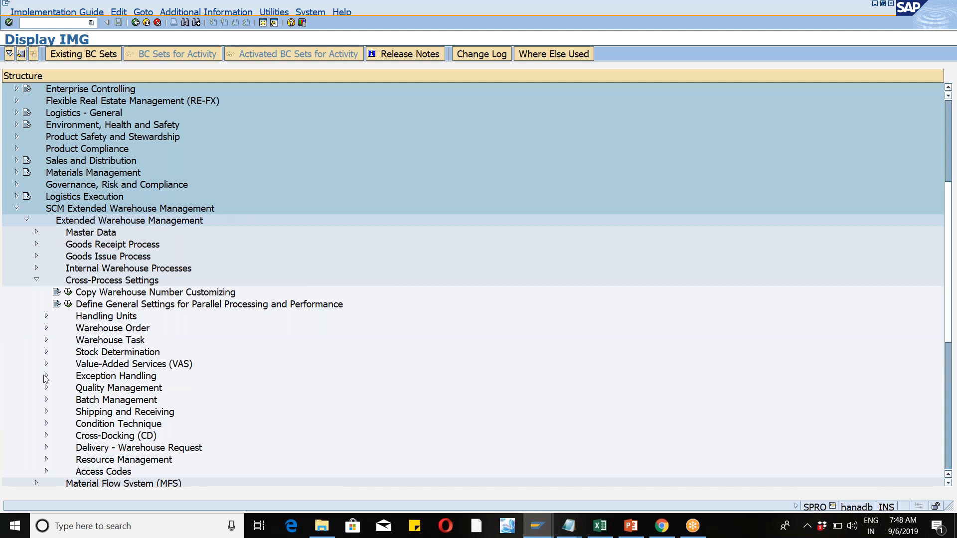
pyautogui.click(46, 377)
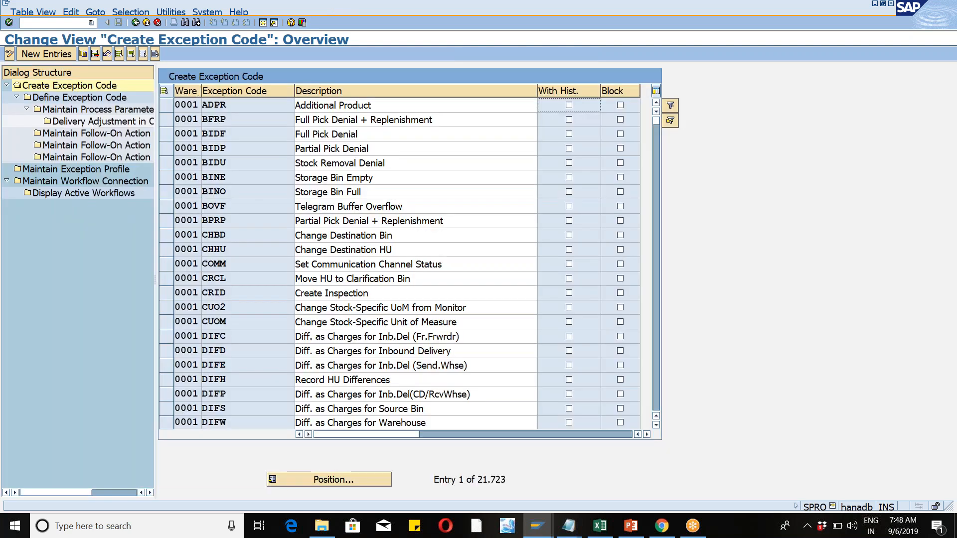
# - Position the exception code table at the entries for warehouse number WM46
pyautogui.click(318, 483)
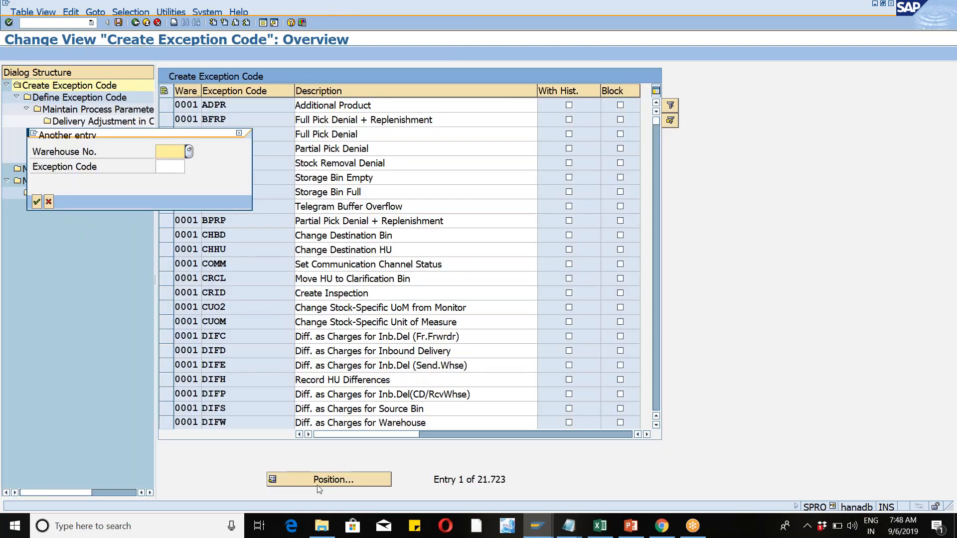
pyautogui.write('wm46')
pyautogui.press('Return')
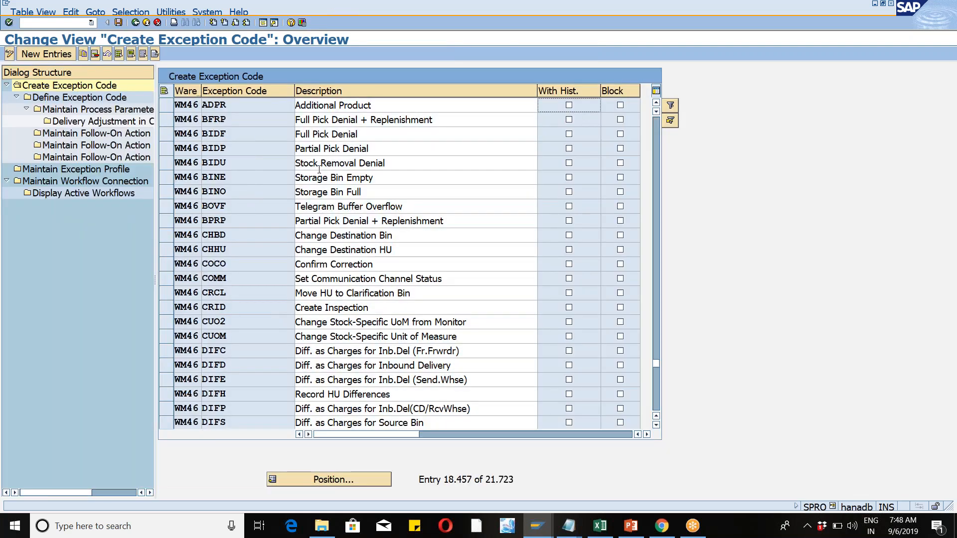
# - Select exception code CHBD (Change Destination Bin) of warehouse WM46 and open its Define Exception Code view
pyautogui.click(166, 105)
pyautogui.click(167, 104)
pyautogui.click(164, 239)
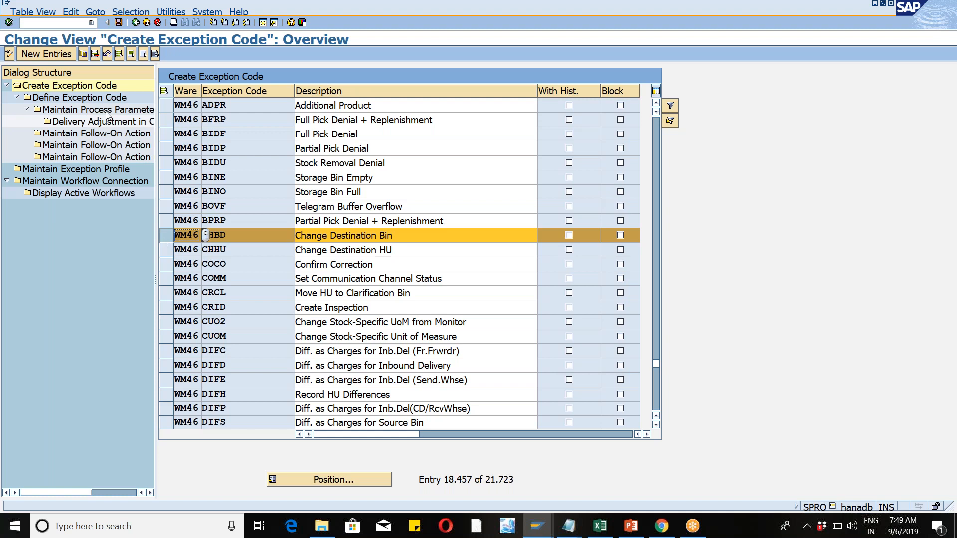
pyautogui.click(82, 97)
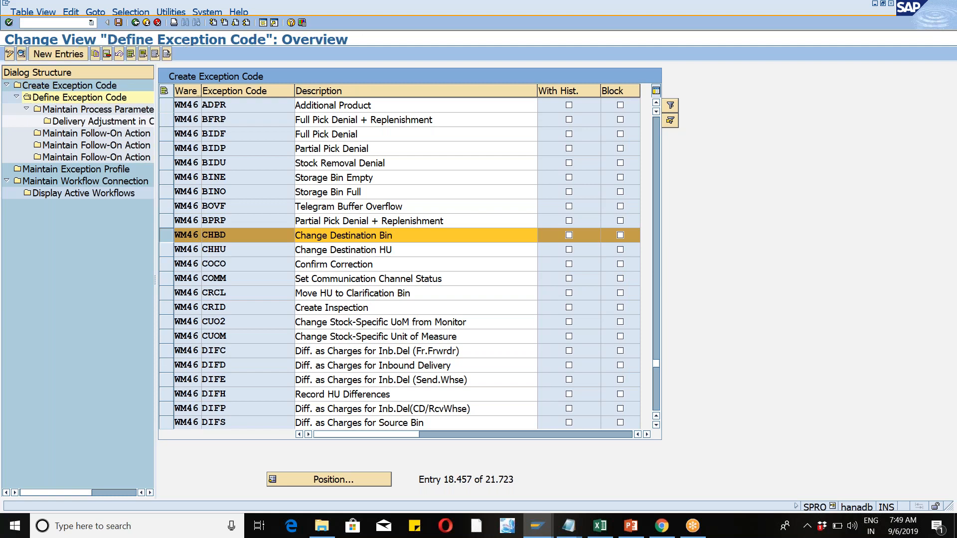
pyautogui.click(198, 149)
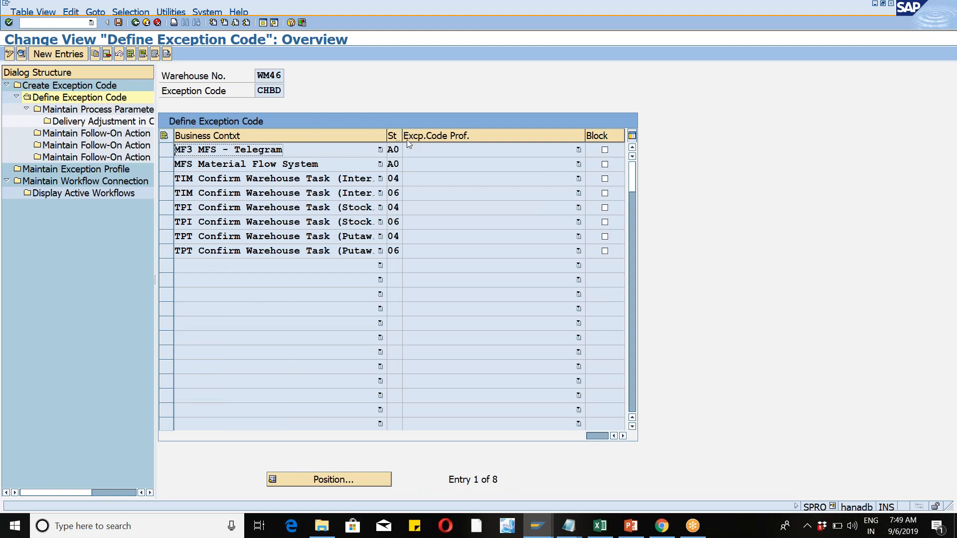
# - Widen the Step and Business Contxt columns and examine the warehouse task confirmation contexts for exception code CHBD
pyautogui.moveTo(402, 135); pyautogui.dragTo(444, 135)
pyautogui.moveTo(386, 138); pyautogui.dragTo(428, 139)
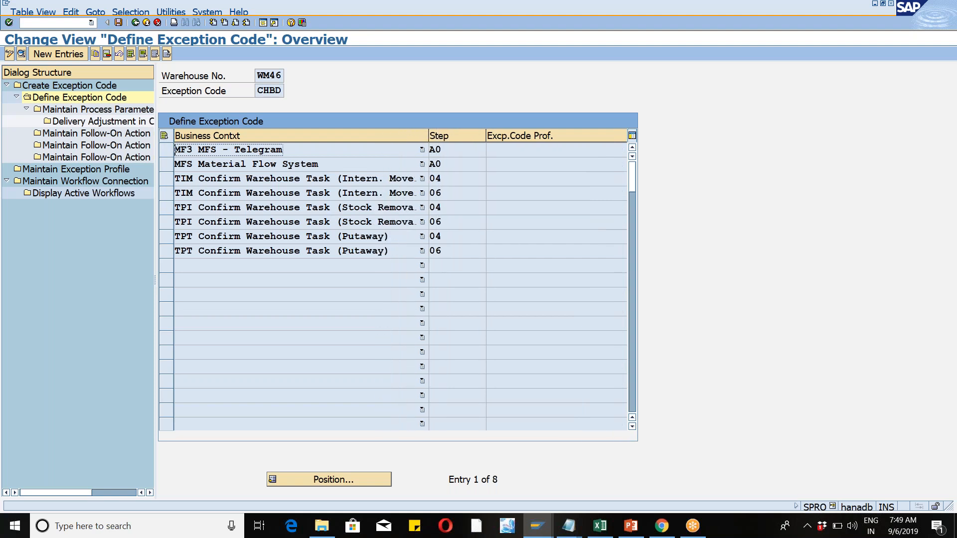
pyautogui.click(384, 238)
pyautogui.click(387, 223)
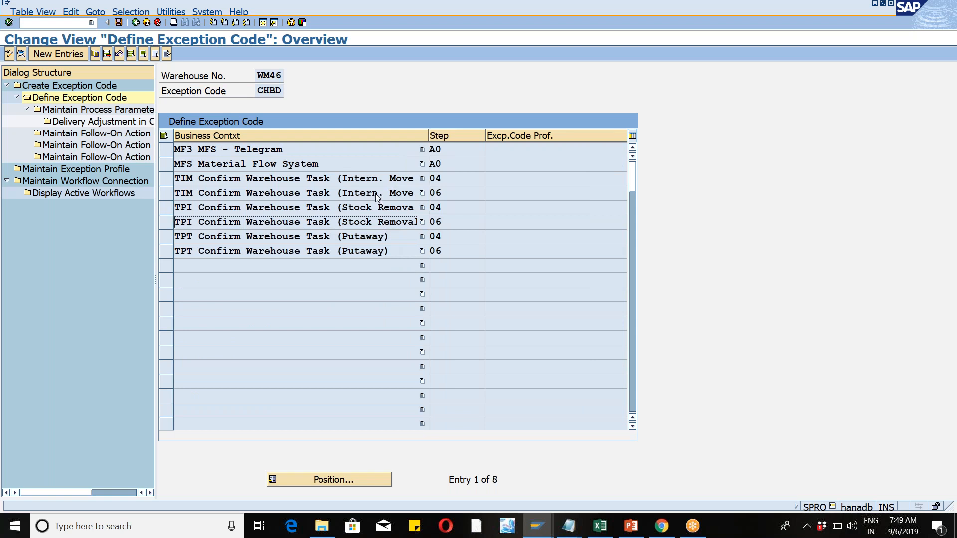
pyautogui.click(377, 196)
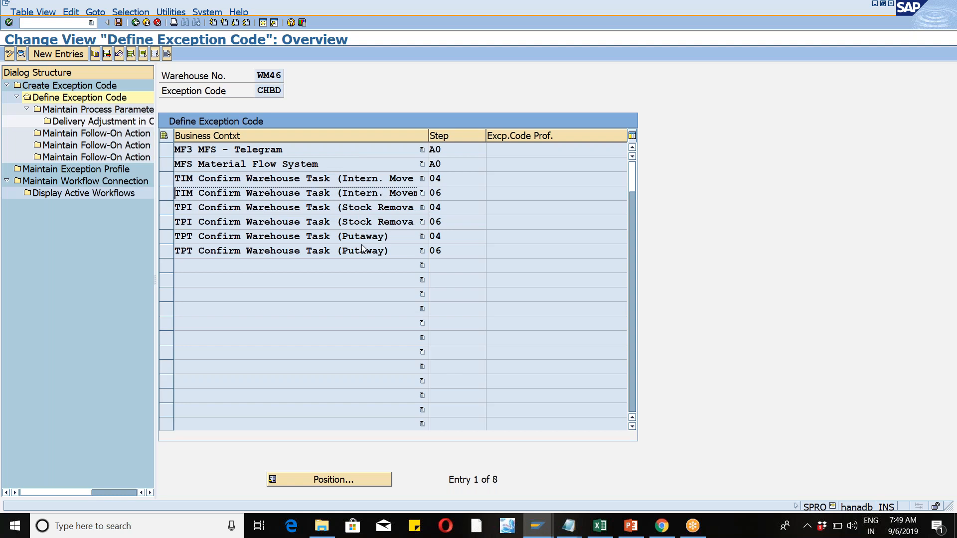
# - Look through the possible execution steps for the first TIM business context and close the list without choosing one
pyautogui.click(453, 180)
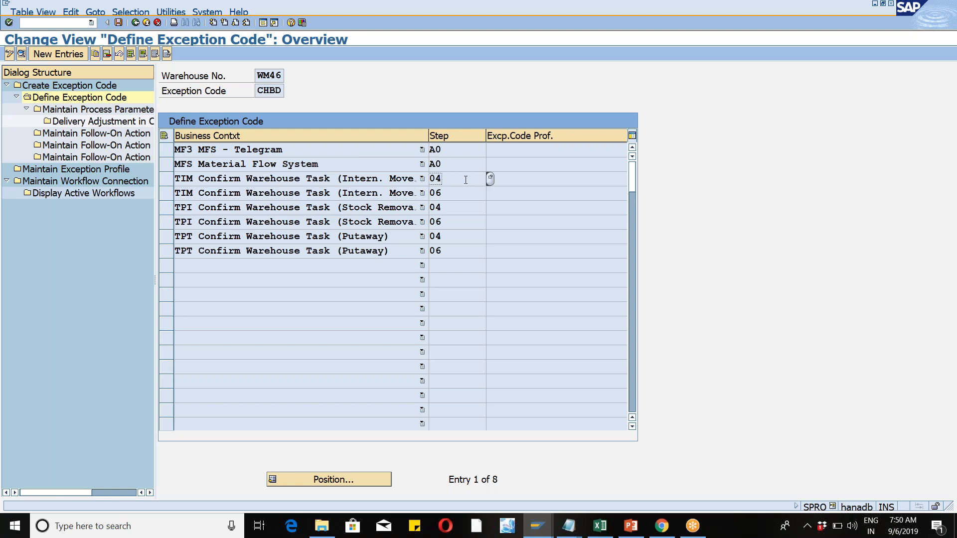
pyautogui.click(491, 179)
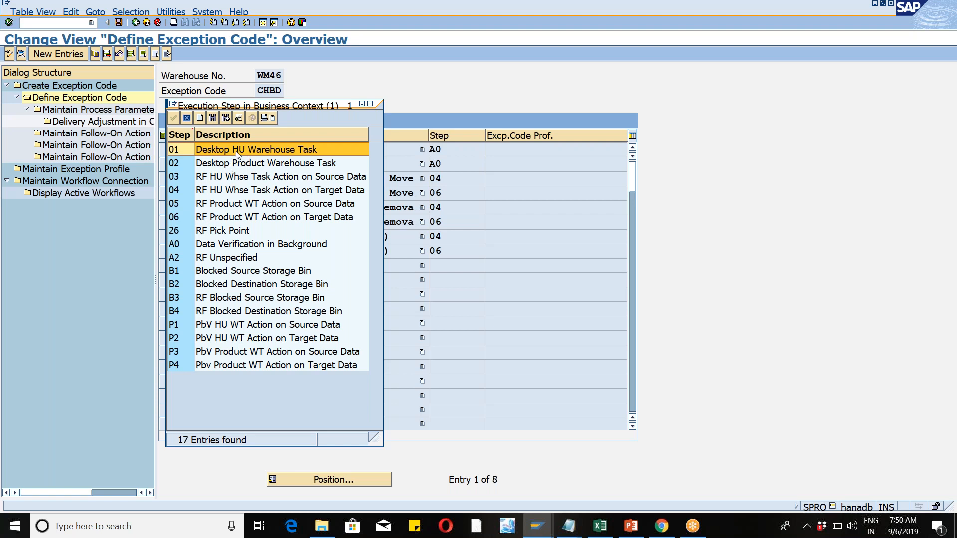
pyautogui.click(206, 152)
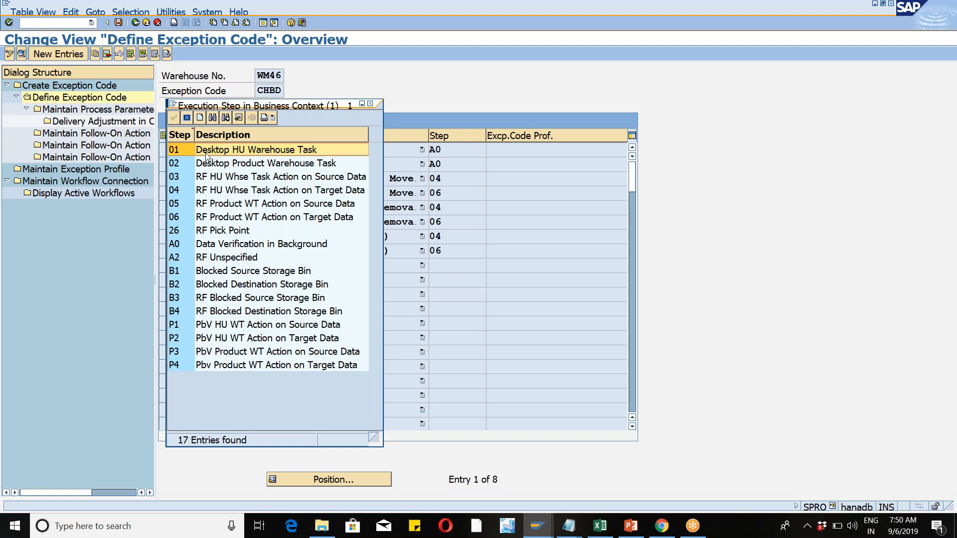
pyautogui.click(219, 219)
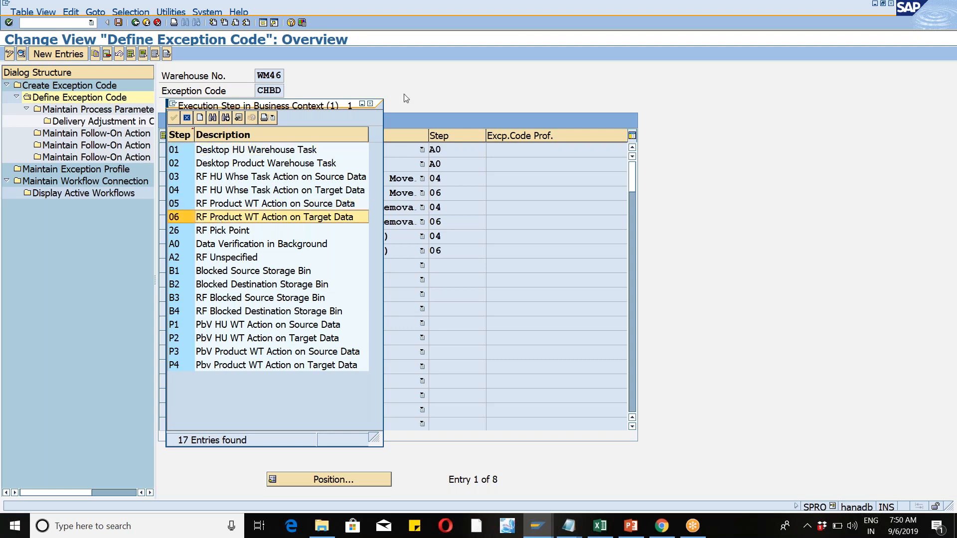
pyautogui.click(370, 103)
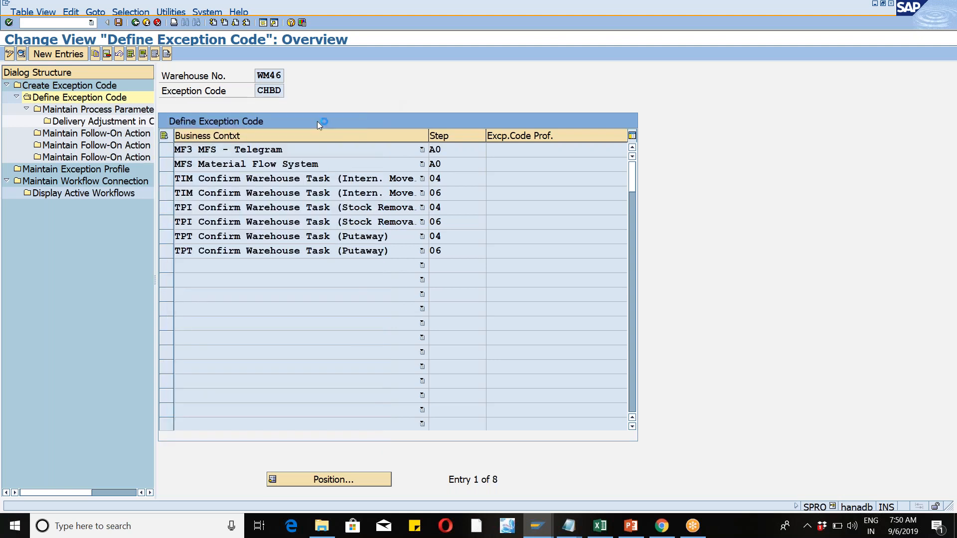
# - Open the process parameters of the MF3 MFS - Telegram context and examine its possible internal process codes, sorting them by code
pyautogui.click(166, 153)
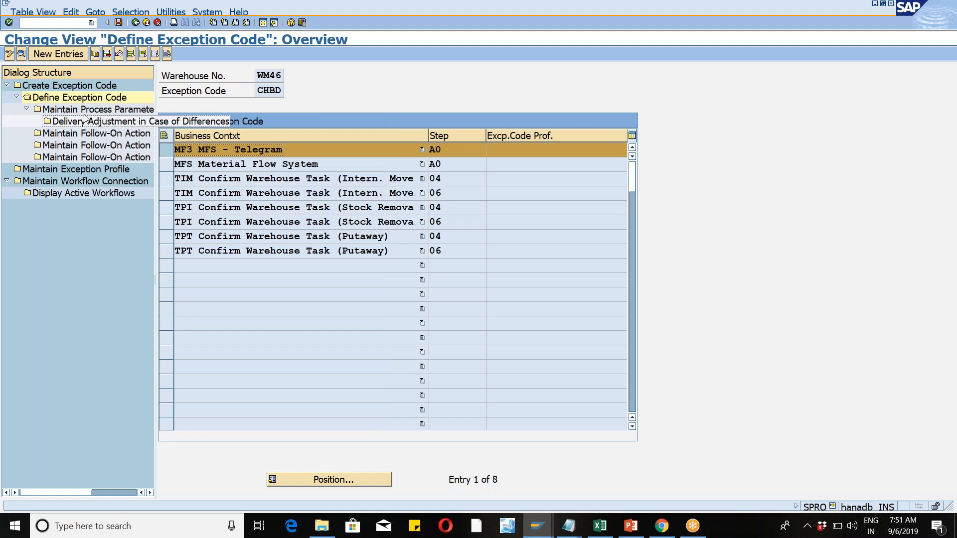
pyautogui.doubleClick(98, 110)
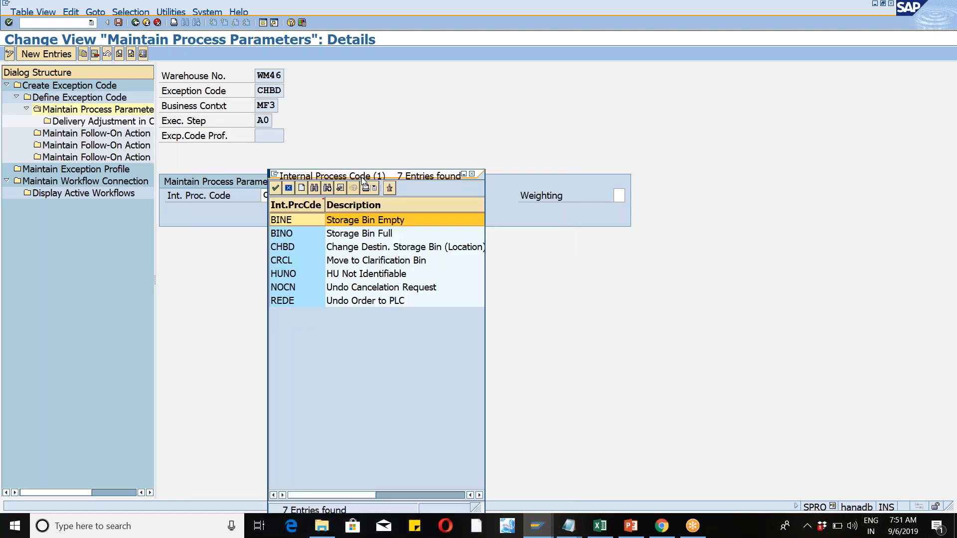
pyautogui.moveTo(362, 180); pyautogui.dragTo(516, 98)
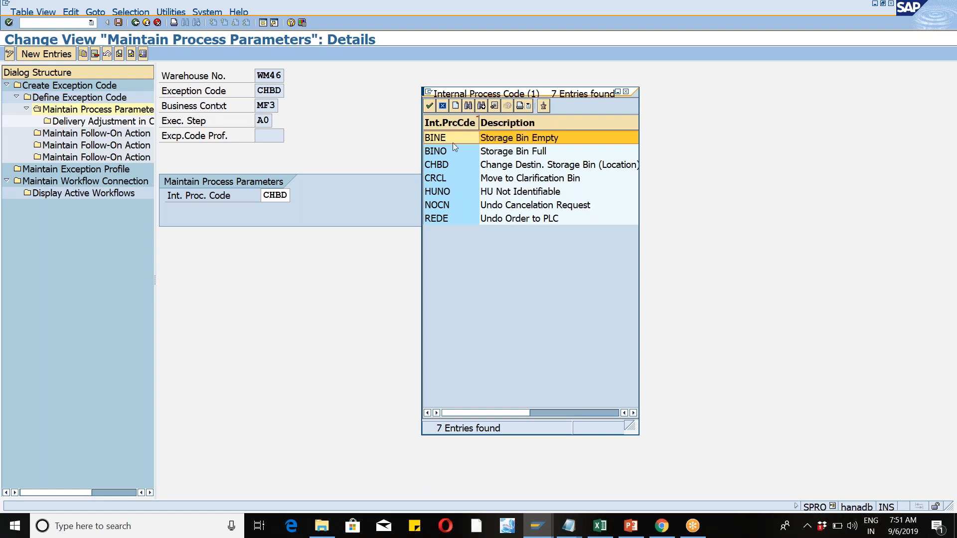
pyautogui.click(449, 124)
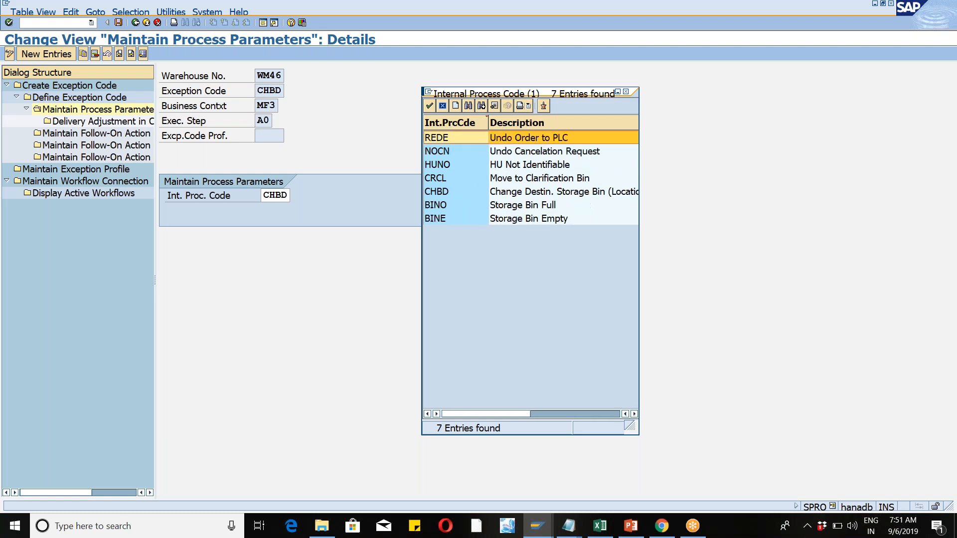
pyautogui.click(447, 123)
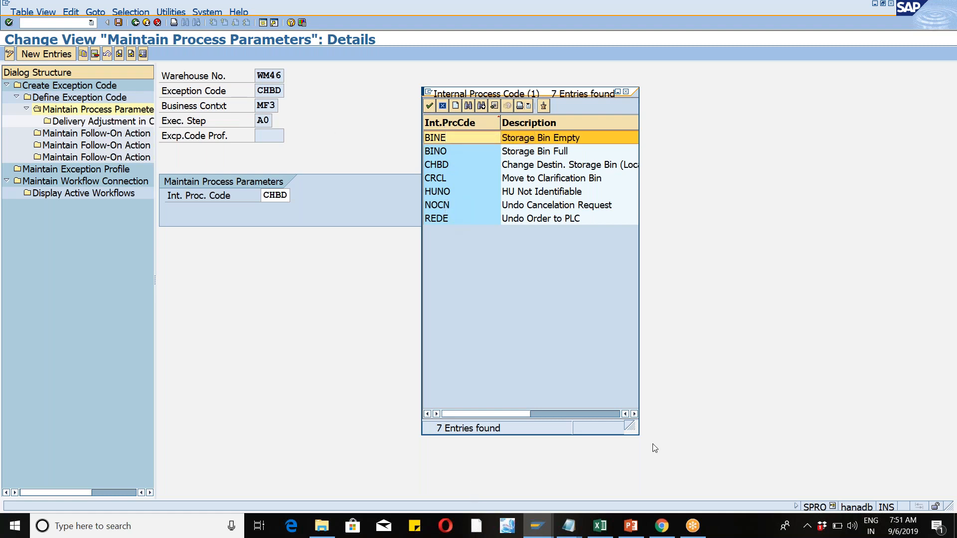
# - Switch to the Exceptional Handling notes in Notepad to review the three listed points, and return to SAP
pyautogui.moveTo(568, 529)
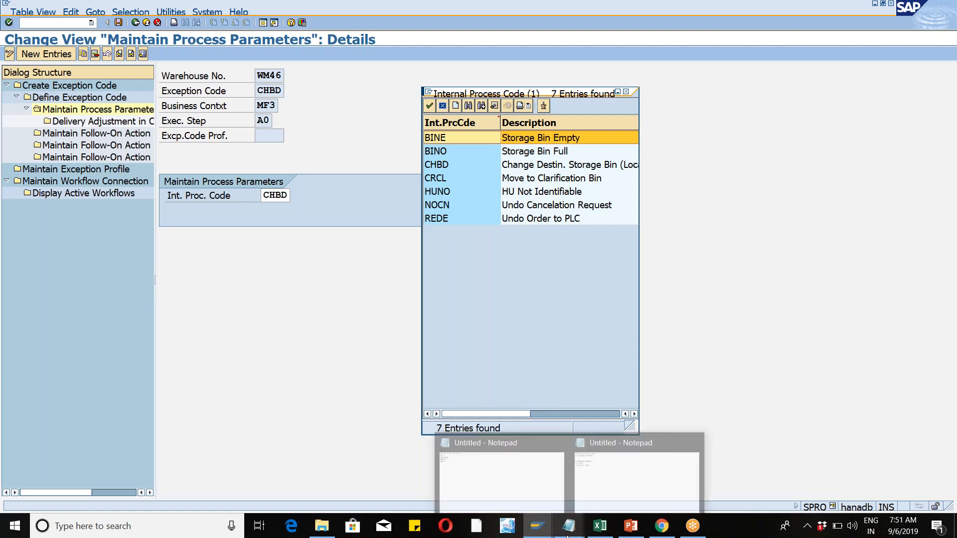
pyautogui.click(600, 498)
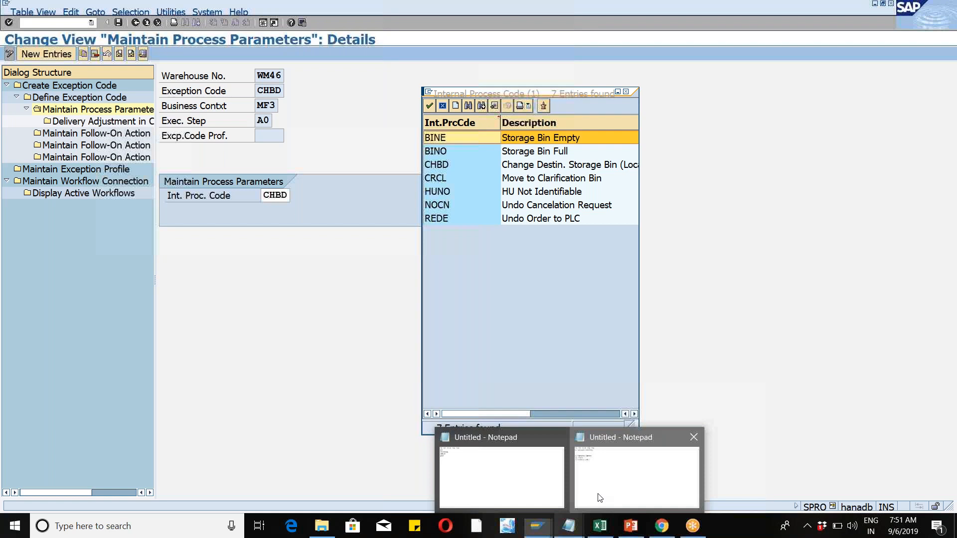
pyautogui.moveTo(599, 497)
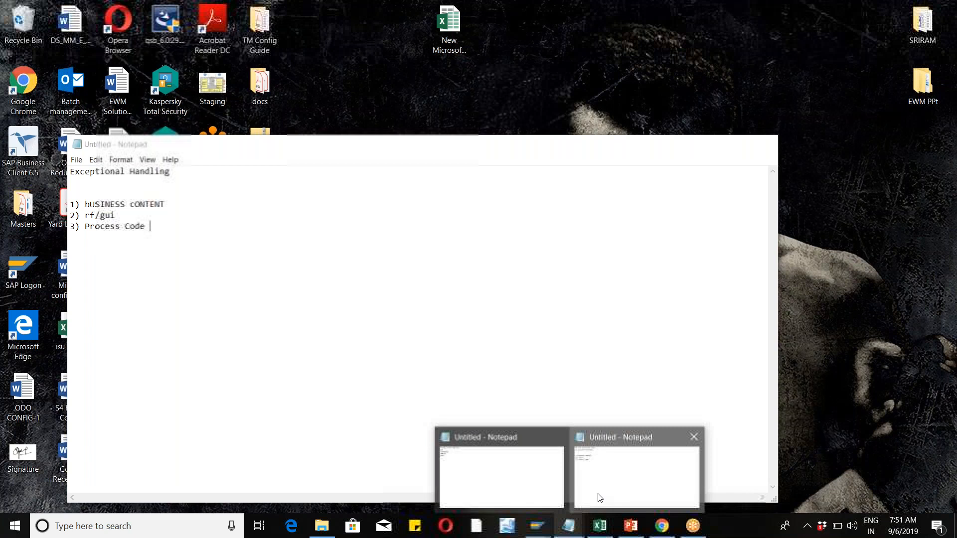
pyautogui.click(599, 498)
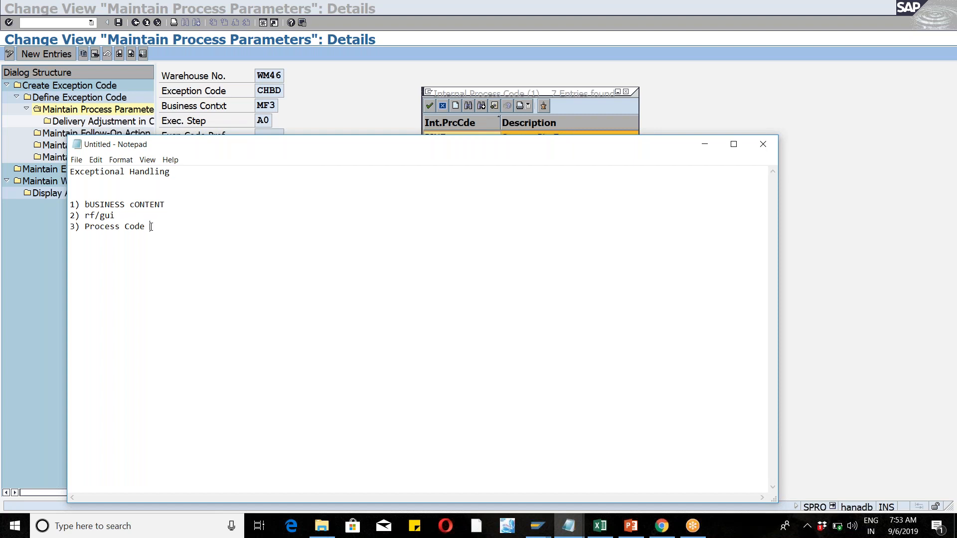
pyautogui.click(705, 146)
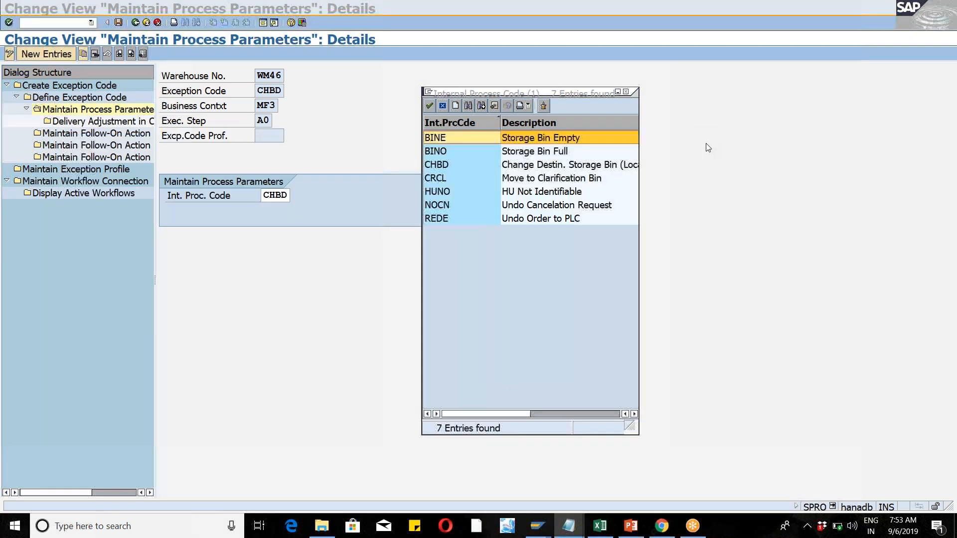
# - Close the internal process code list and go back from the exception code views to the Customizing guide
pyautogui.click(708, 148)
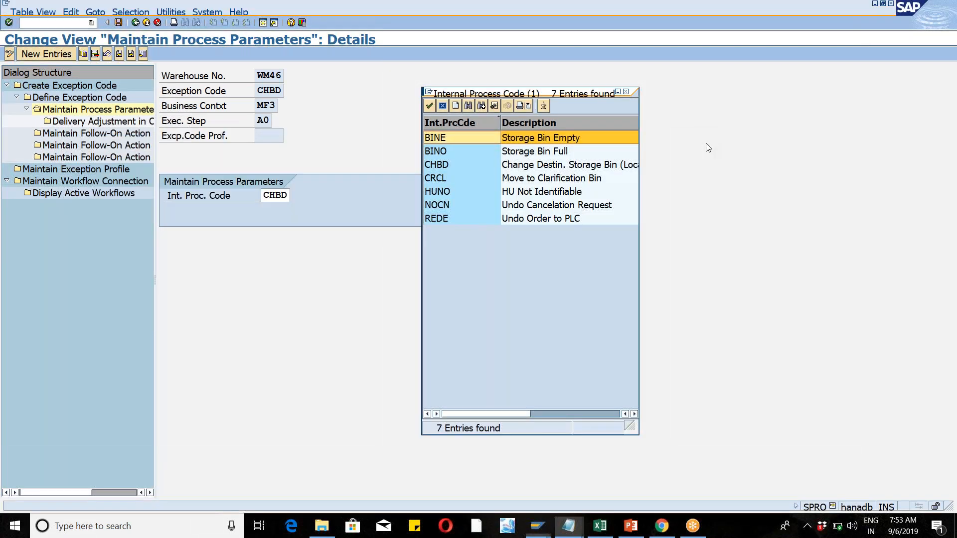
pyautogui.press('Escape')
pyautogui.click(135, 23)
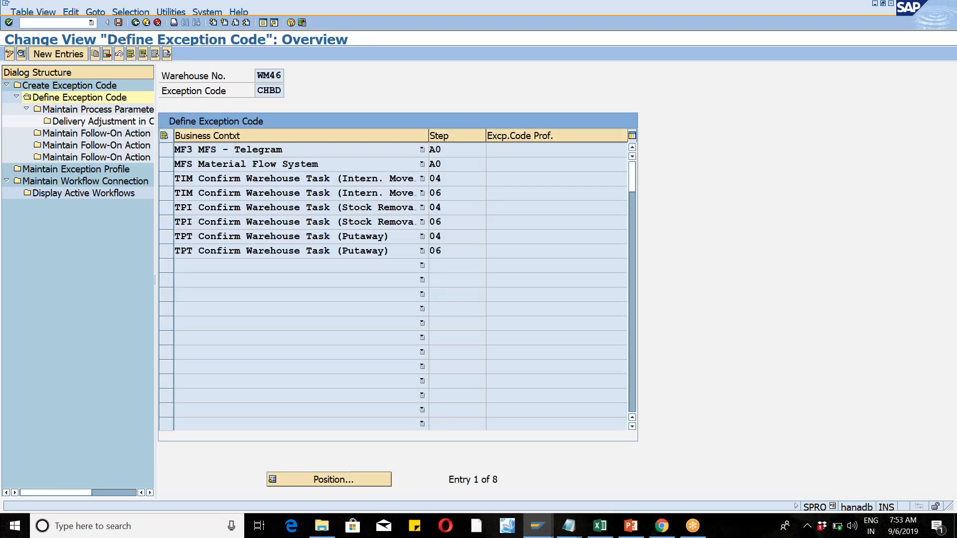
pyautogui.click(135, 23)
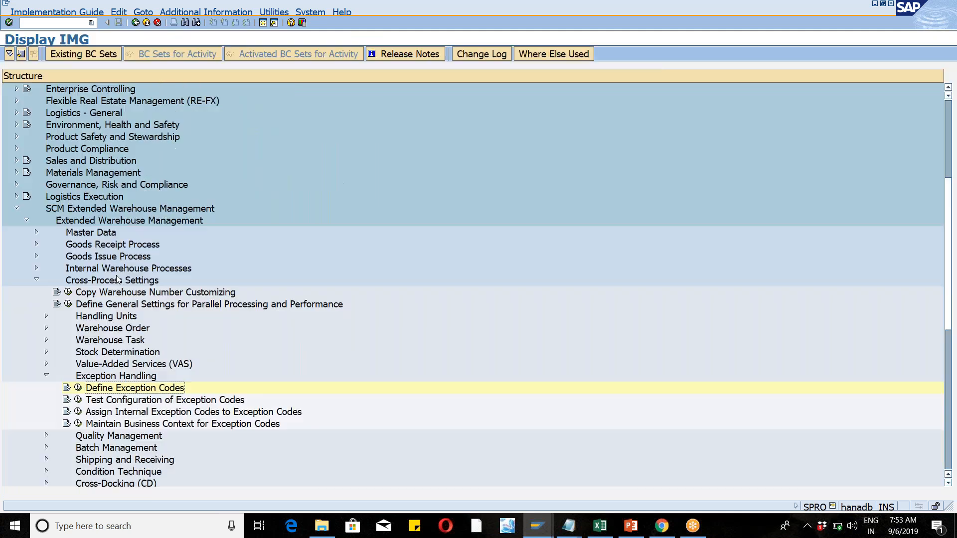
# - Open the exception code definition activity and jump to warehouse WM46, exception code CHBD
pyautogui.click(78, 388)
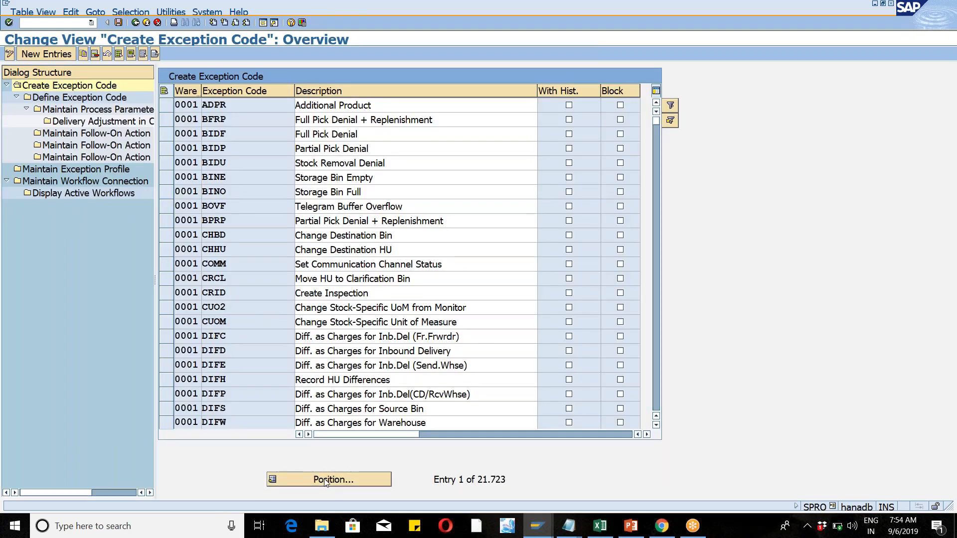
pyautogui.click(324, 479)
pyautogui.write('wm46')
pyautogui.press('Tab')
pyautogui.write('c')
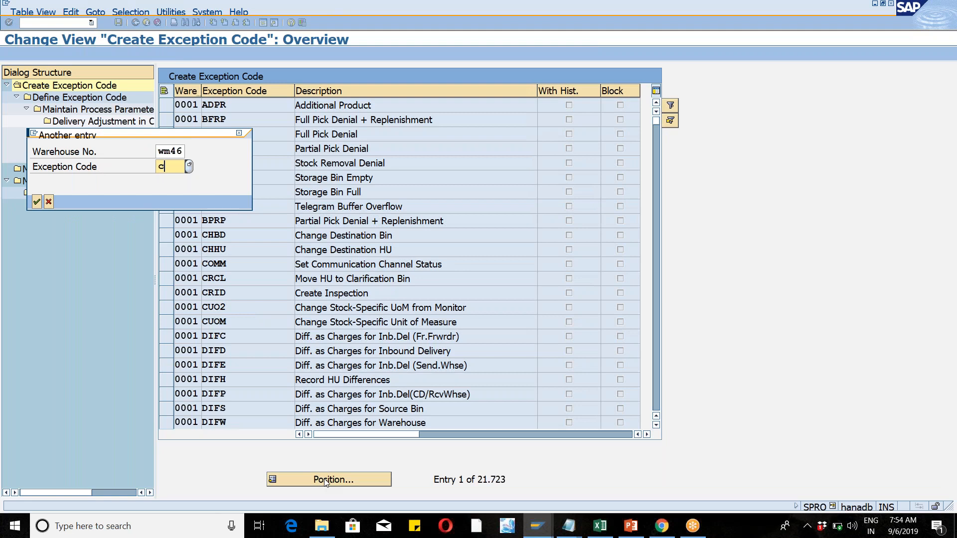
pyautogui.write('hbd')
pyautogui.press('Return')
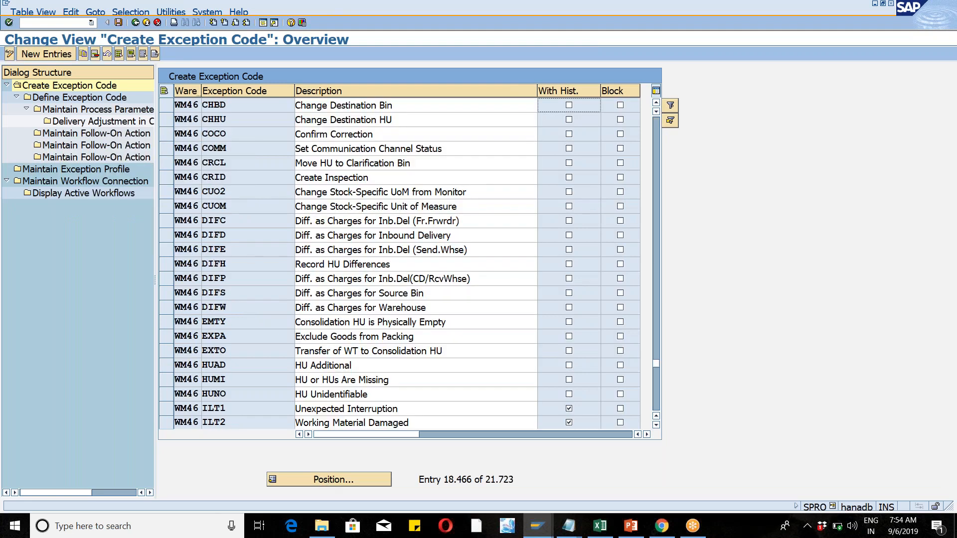
# - Open the CHBD definition and examine the possible execution steps of the TPT putaway context with step 06, choosing none
pyautogui.click(166, 104)
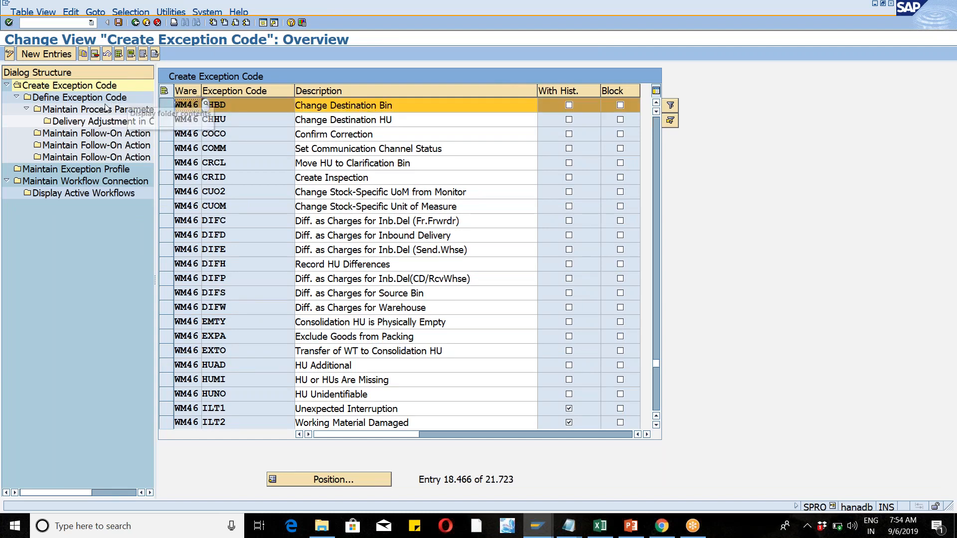
pyautogui.doubleClick(80, 98)
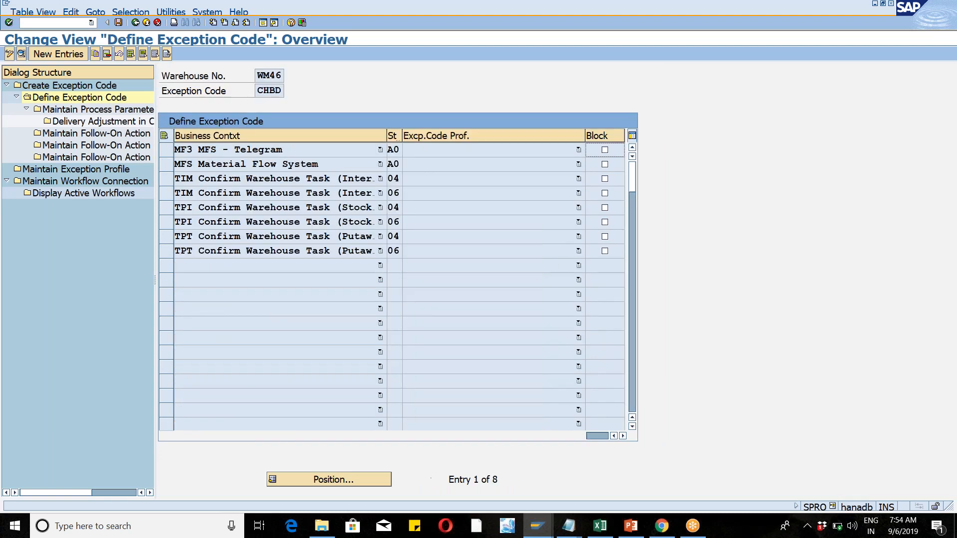
pyautogui.moveTo(385, 136); pyautogui.dragTo(398, 136)
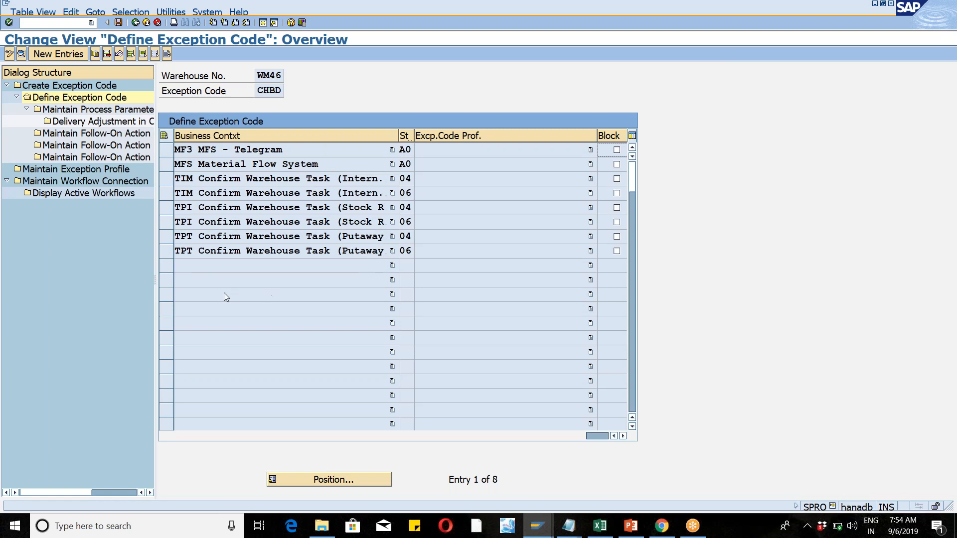
pyautogui.click(170, 252)
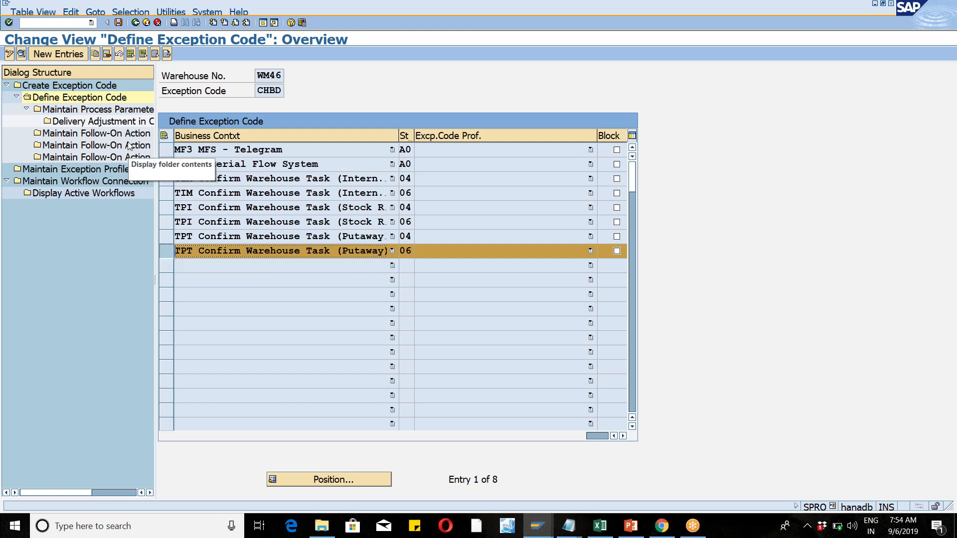
pyautogui.moveTo(413, 135); pyautogui.dragTo(480, 136)
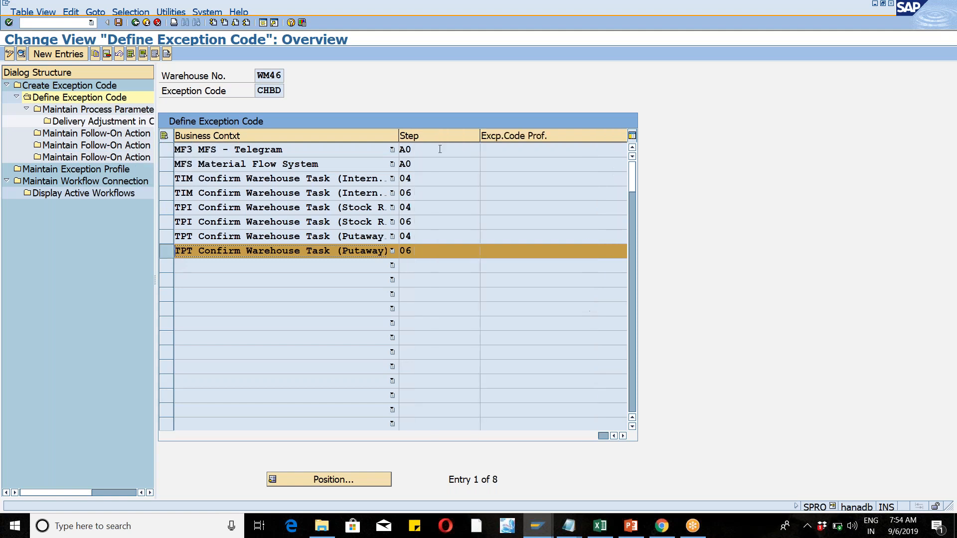
pyautogui.click(426, 251)
pyautogui.click(485, 254)
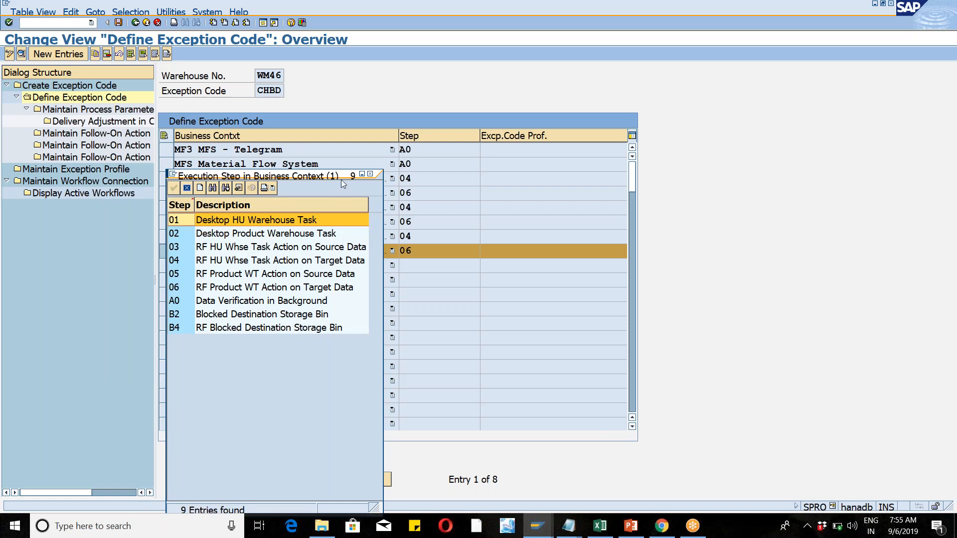
pyautogui.click(370, 174)
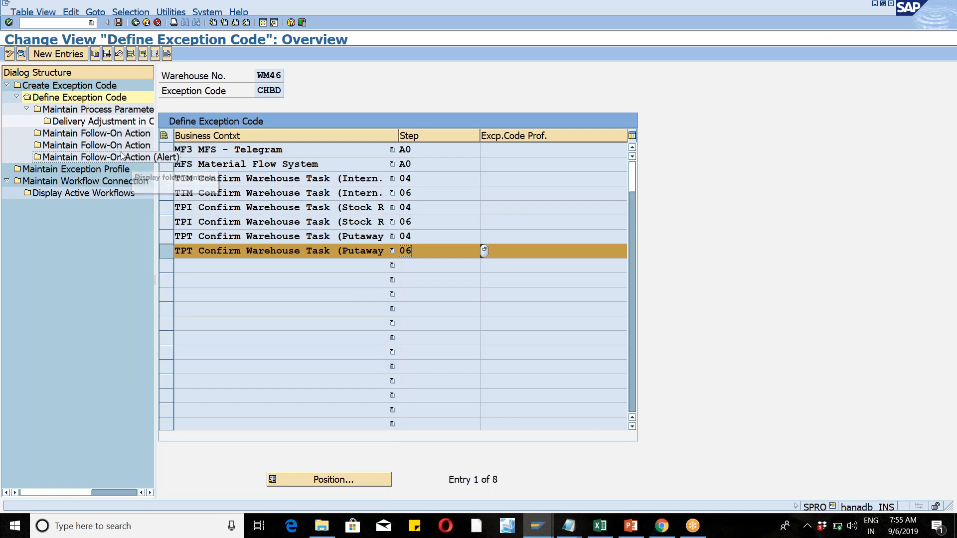
# - Examine the possible internal process codes in the TPT step 06 process parameters, close the list and widen the dialog structure
pyautogui.click(87, 109)
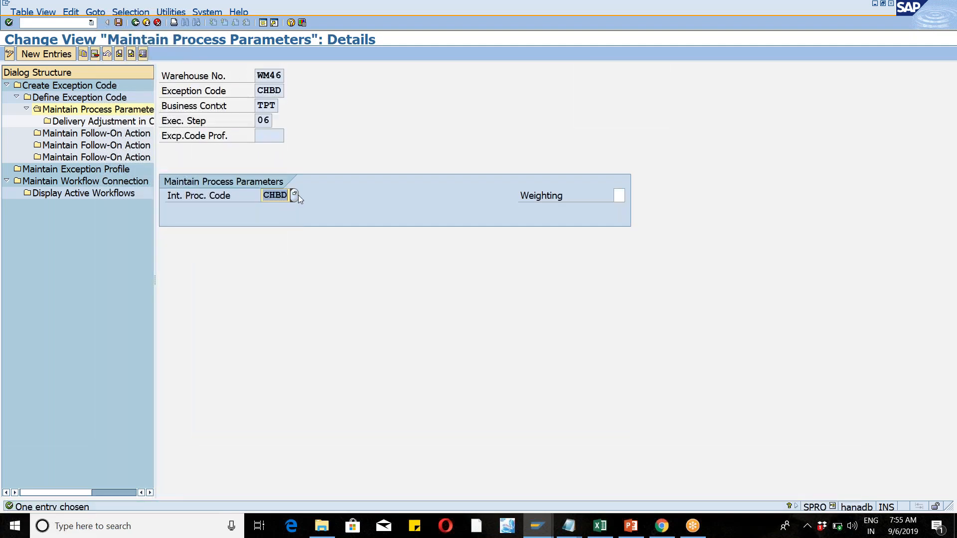
pyautogui.click(297, 195)
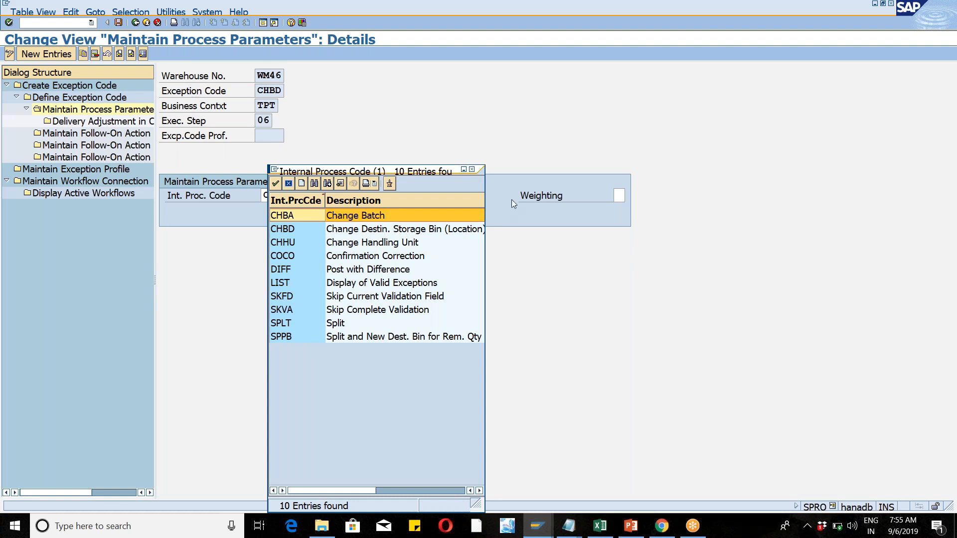
pyautogui.click(471, 169)
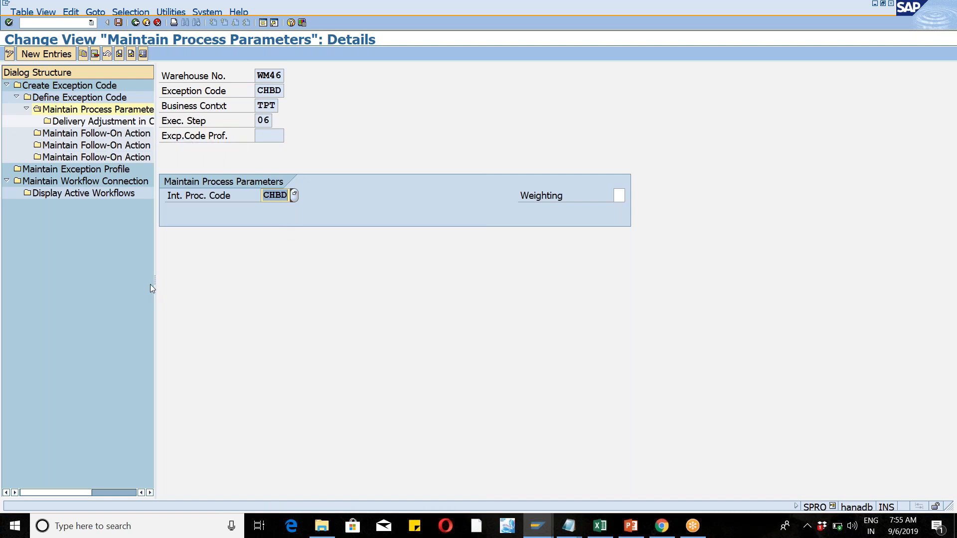
pyautogui.moveTo(156, 284); pyautogui.dragTo(283, 264)
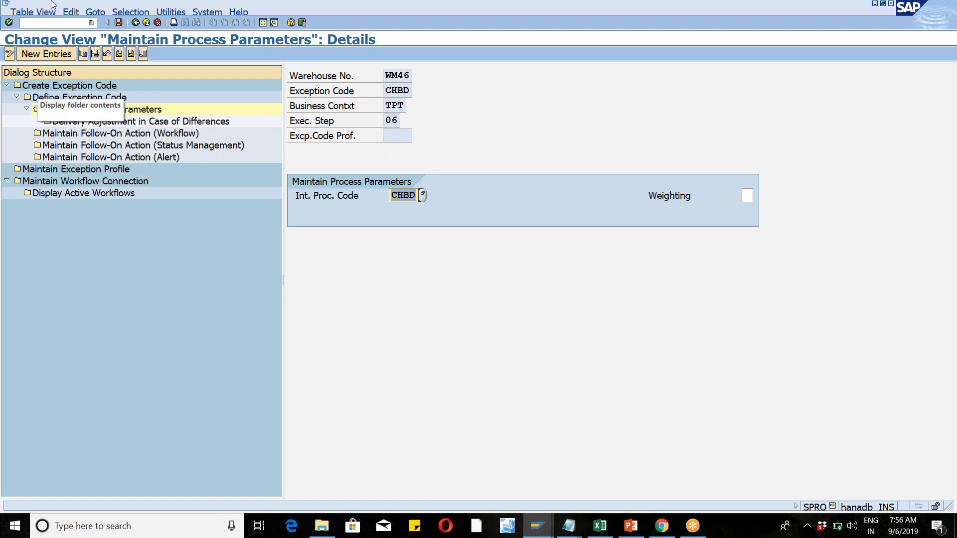
# - Return to the exception code overview and try to copy CHBD of WM46 as ZCBD, keeping its description
pyautogui.click(136, 23)
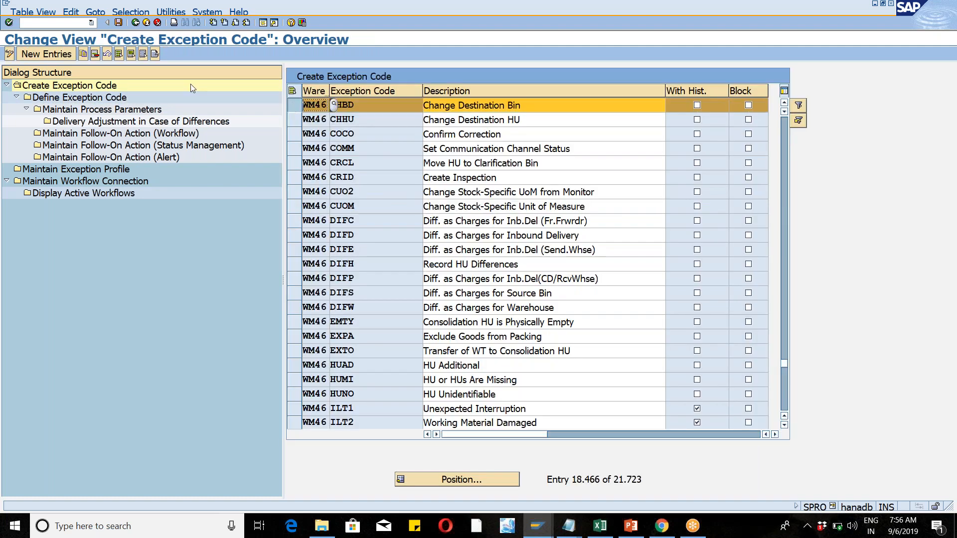
pyautogui.click(82, 56)
pyautogui.click(373, 110)
pyautogui.press('BackSpace')
pyautogui.press('BackSpace')
pyautogui.press('BackSpace')
pyautogui.press('BackSpace')
pyautogui.write('z')
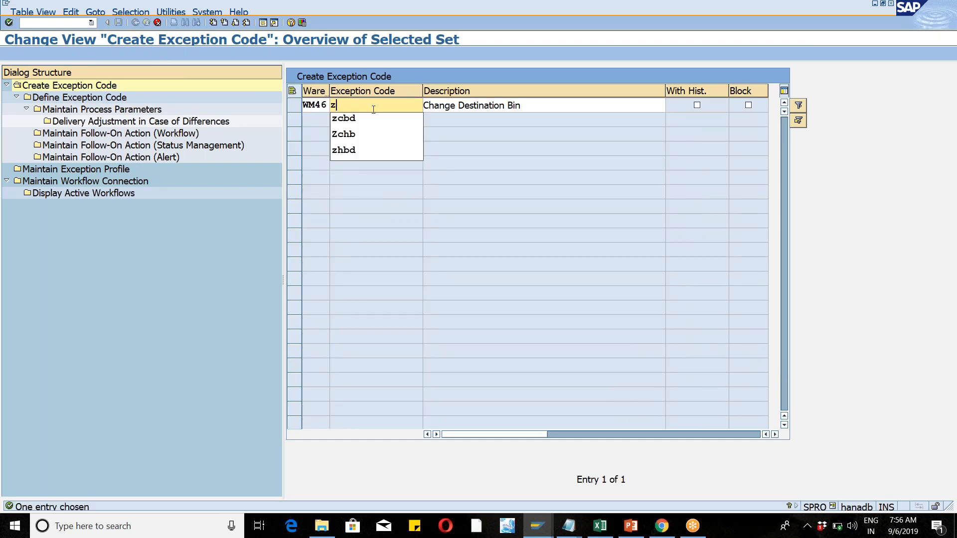
pyautogui.write('cbd')
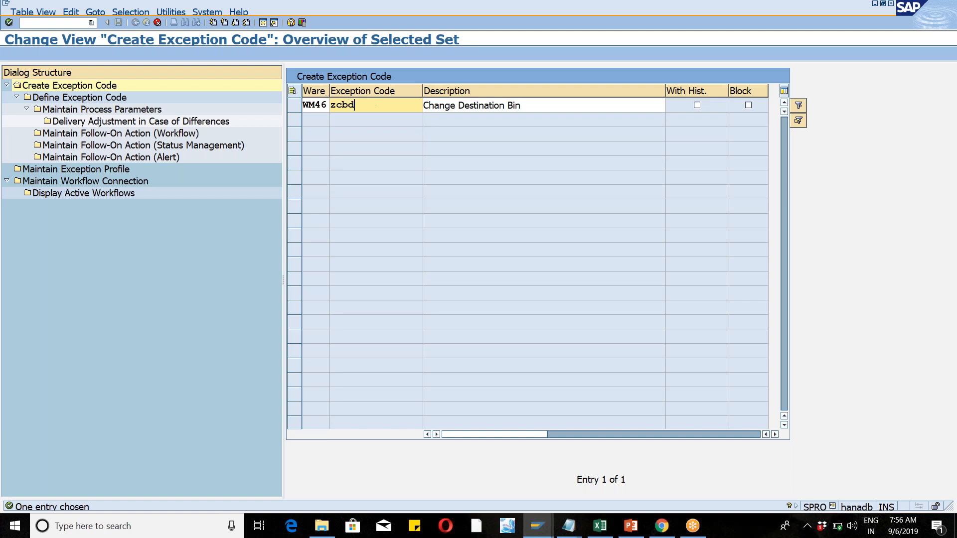
pyautogui.press('Tab')
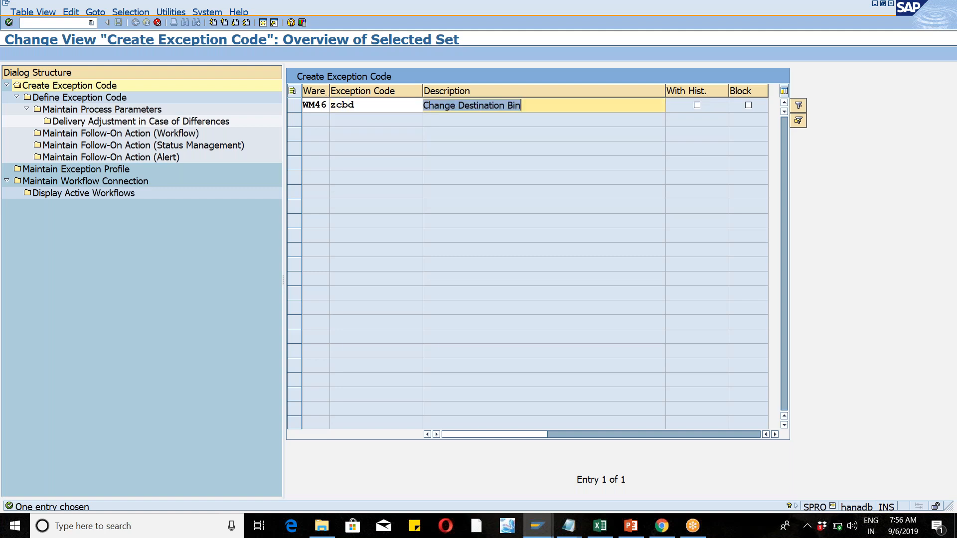
pyautogui.press('Return')
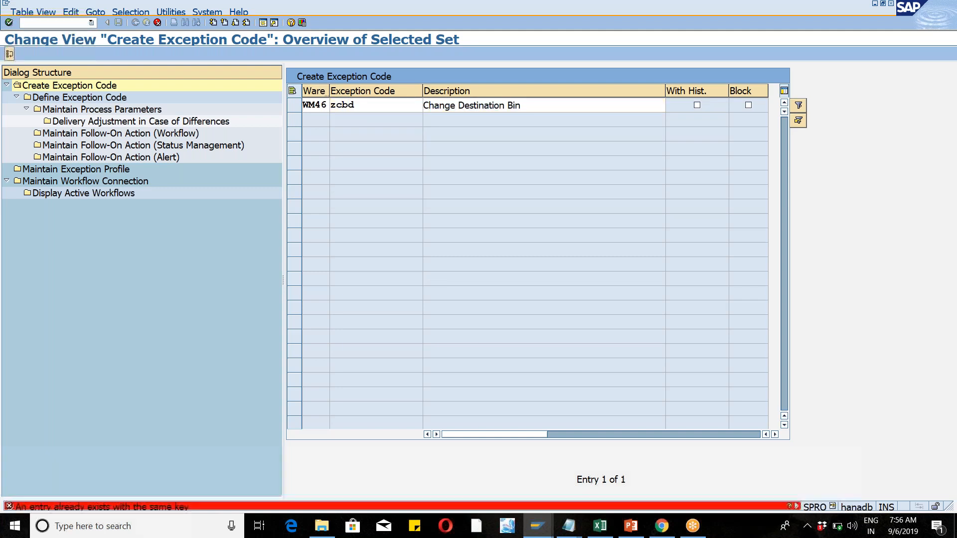
# - Change the copy's exception code to ZCB1 and copy it with its dependent entries
pyautogui.press('BackSpace')
pyautogui.write('1')
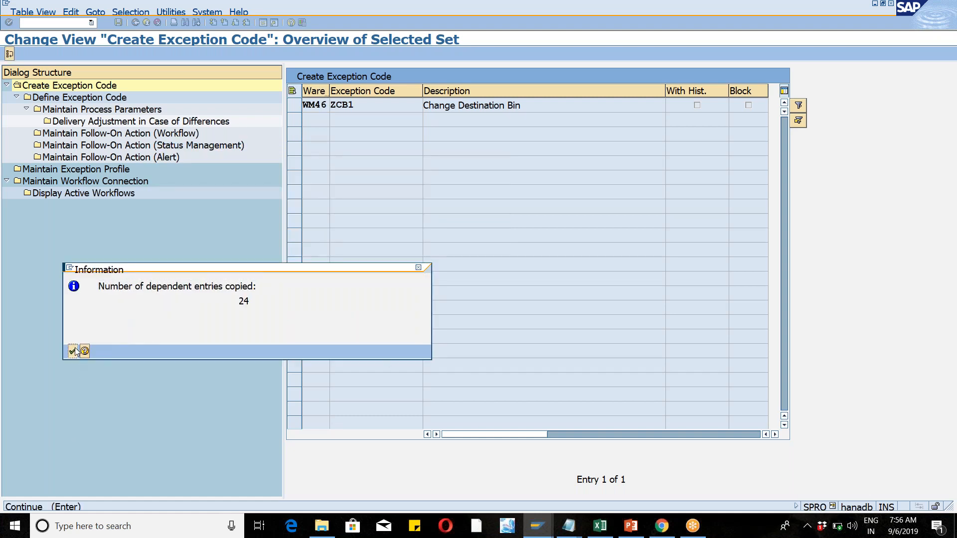
pyautogui.click(74, 351)
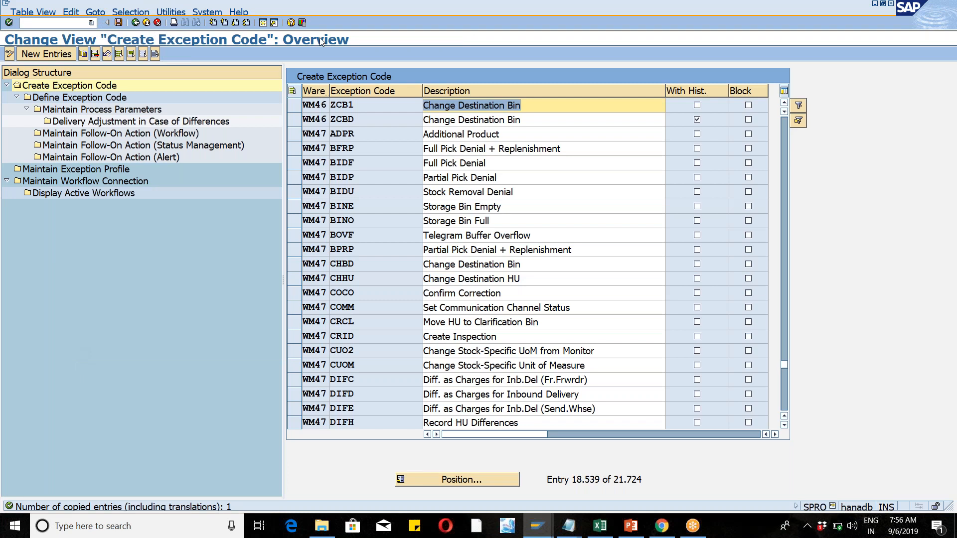
# - In the ZCB1 definition, start copying both TPT putaway entries and copy step 04 as execution step 01 with all dependent entries
pyautogui.click(107, 98)
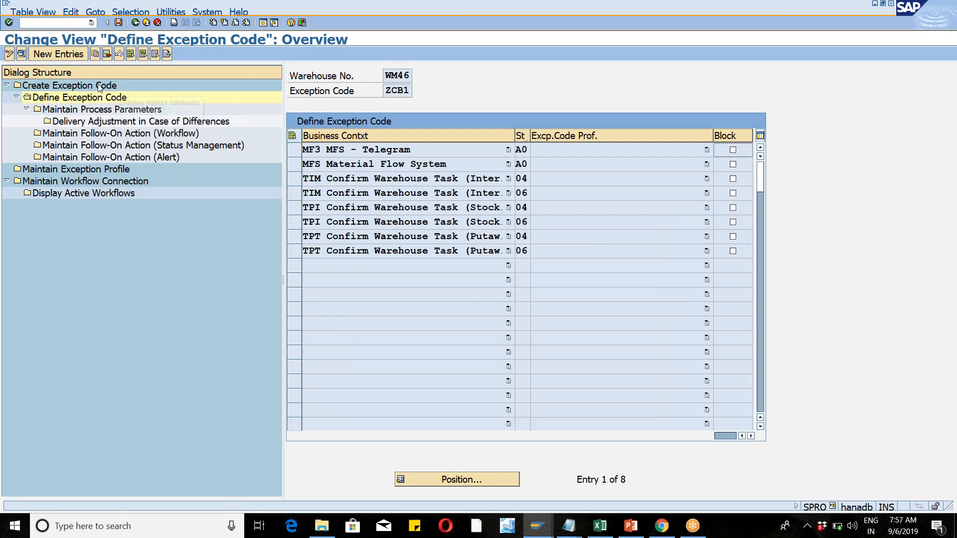
pyautogui.click(297, 237)
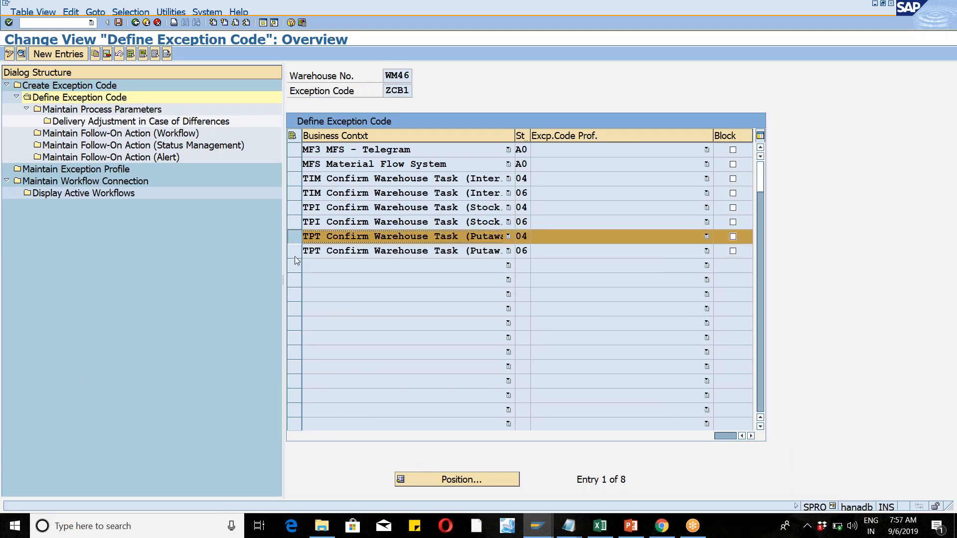
pyautogui.click(294, 255)
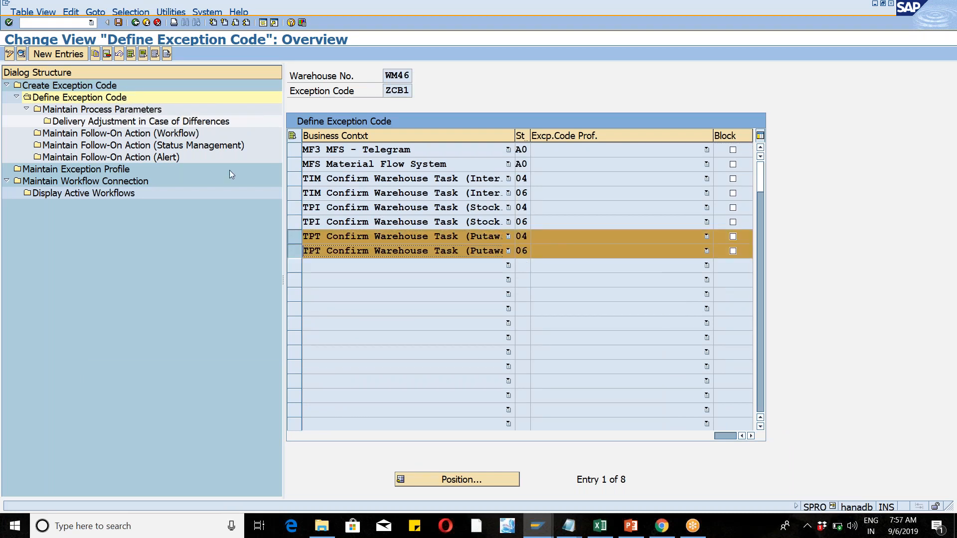
pyautogui.click(94, 54)
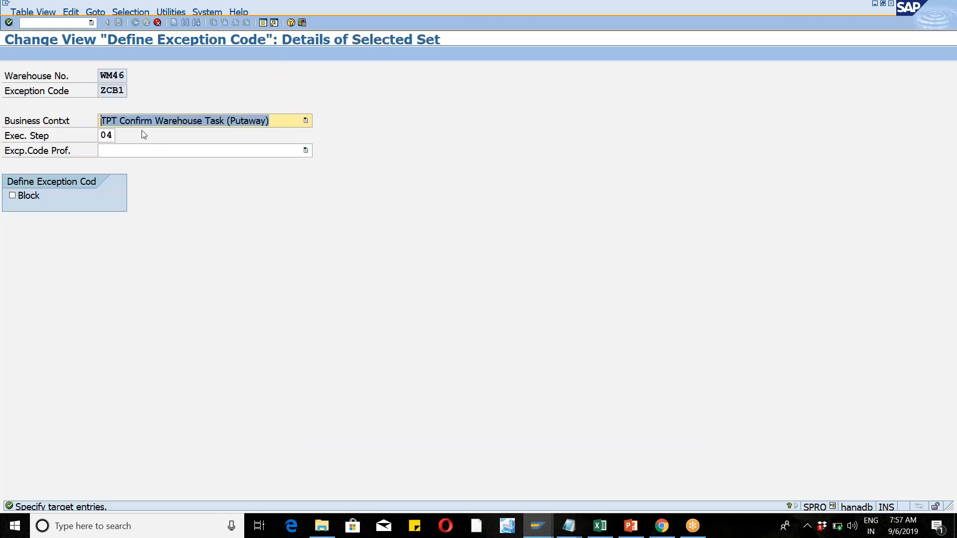
pyautogui.click(111, 136)
pyautogui.press('F4')
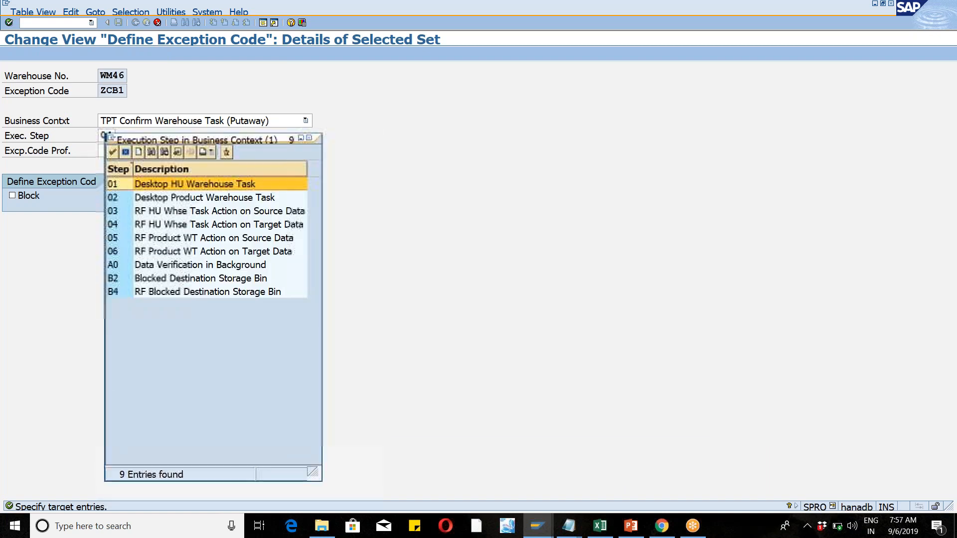
pyautogui.press('Return')
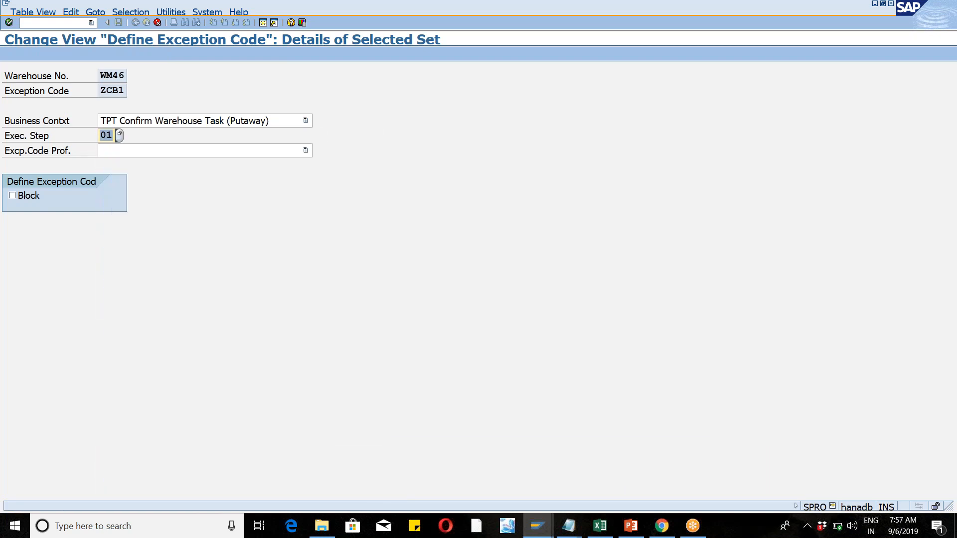
pyautogui.press('Return')
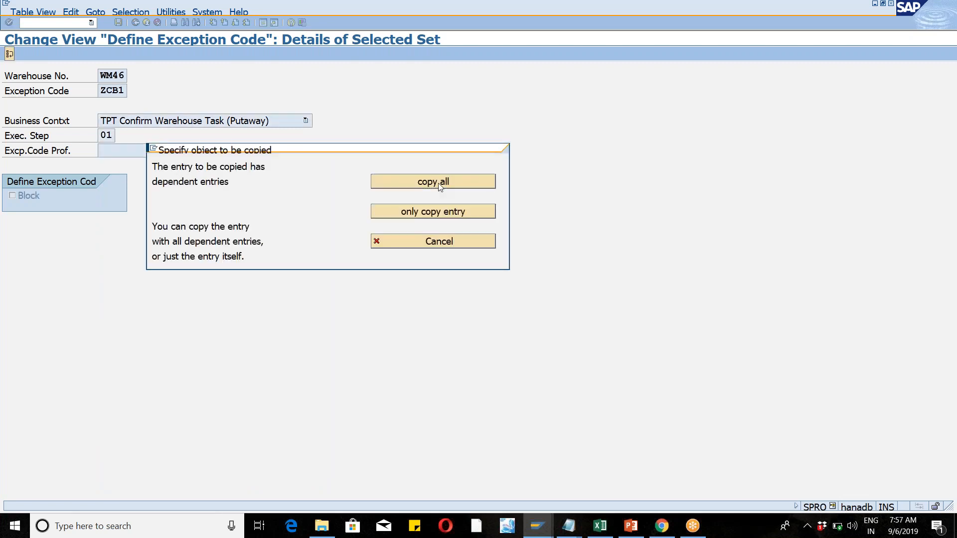
pyautogui.click(438, 184)
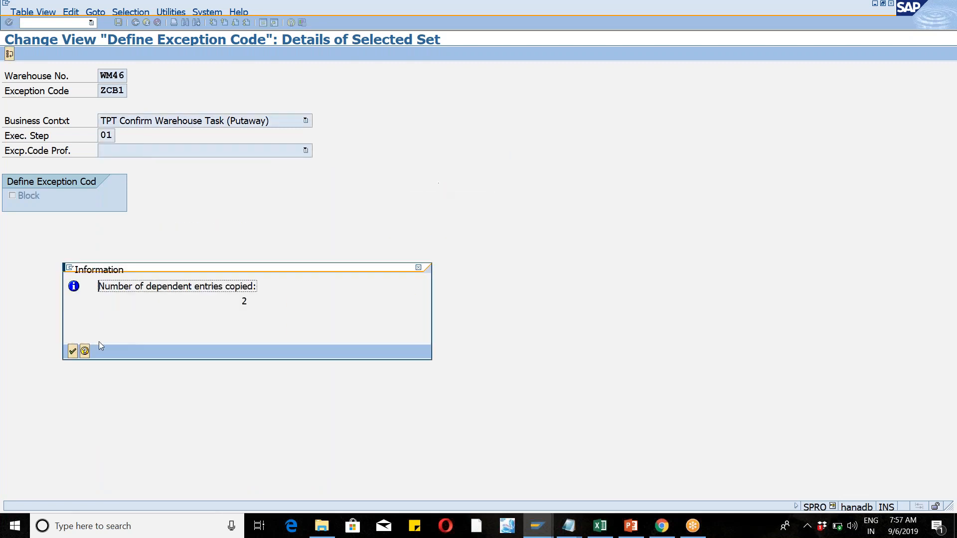
pyautogui.click(73, 351)
# - Copy the TPT putaway entry with step 06 as execution step 02 with all dependent entries
pyautogui.click(110, 139)
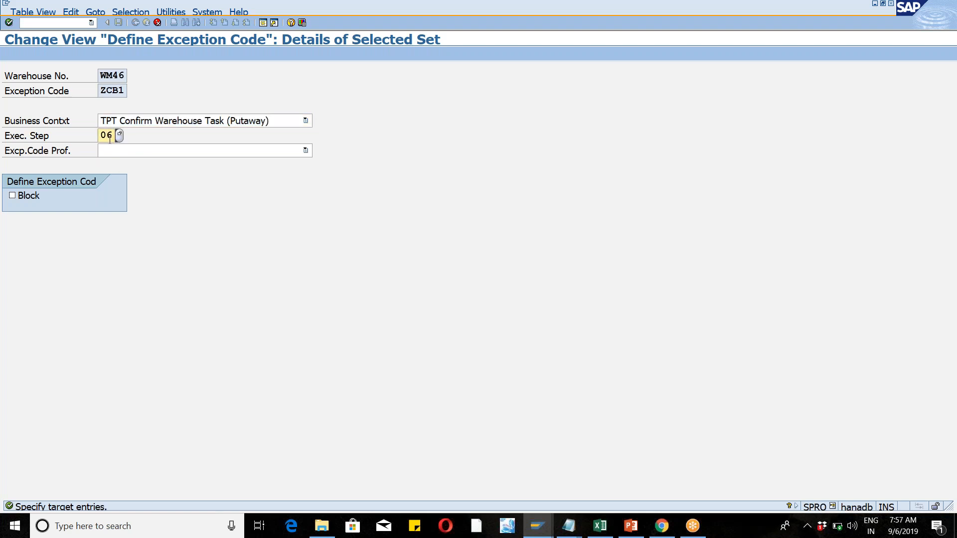
pyautogui.press('Return')
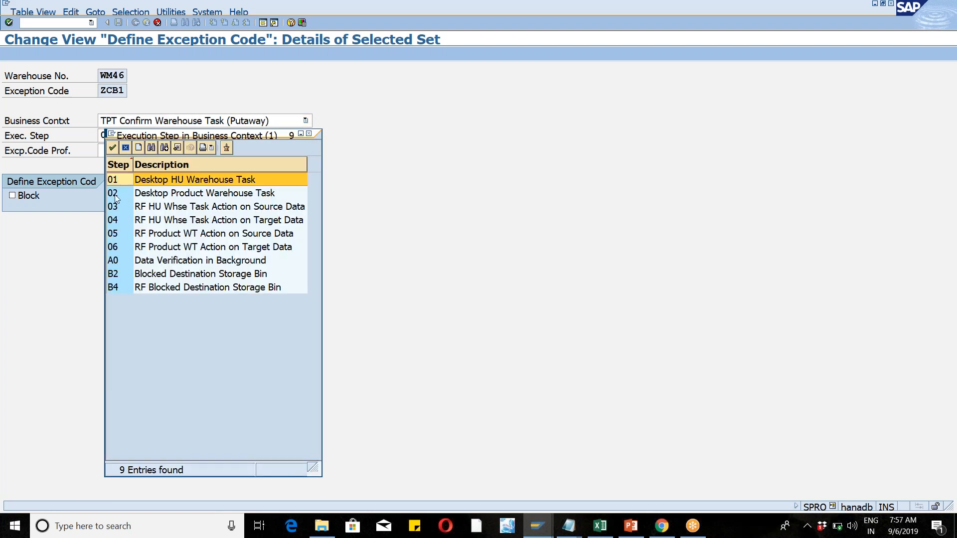
pyautogui.doubleClick(118, 195)
pyautogui.press('Return')
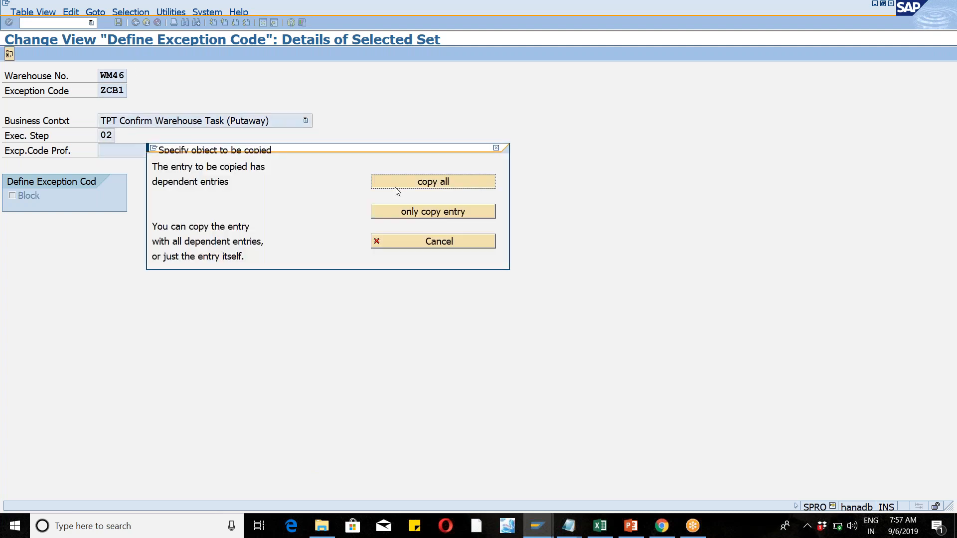
pyautogui.click(397, 190)
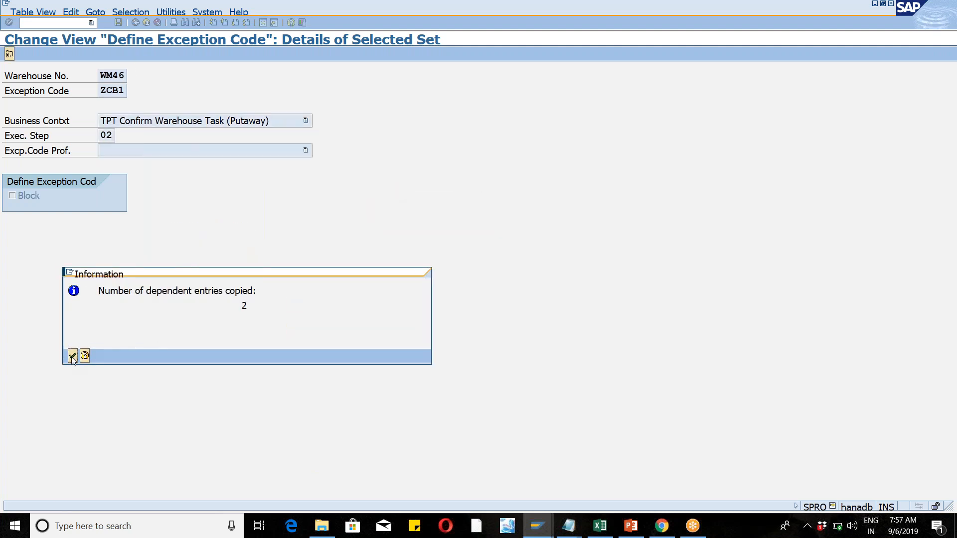
pyautogui.click(73, 355)
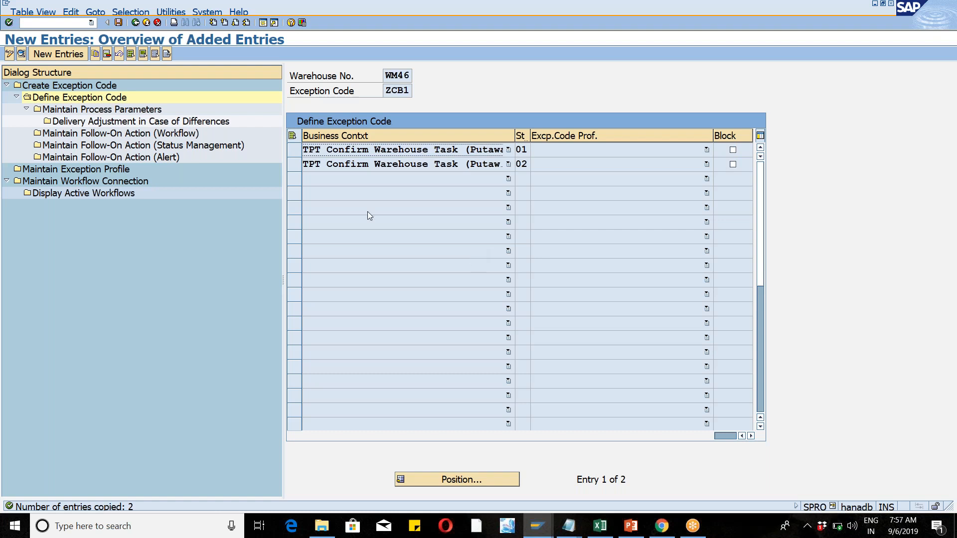
# - Save the copied putaway entries for ZCB1 under customizing request BP1K901886
pyautogui.click(118, 23)
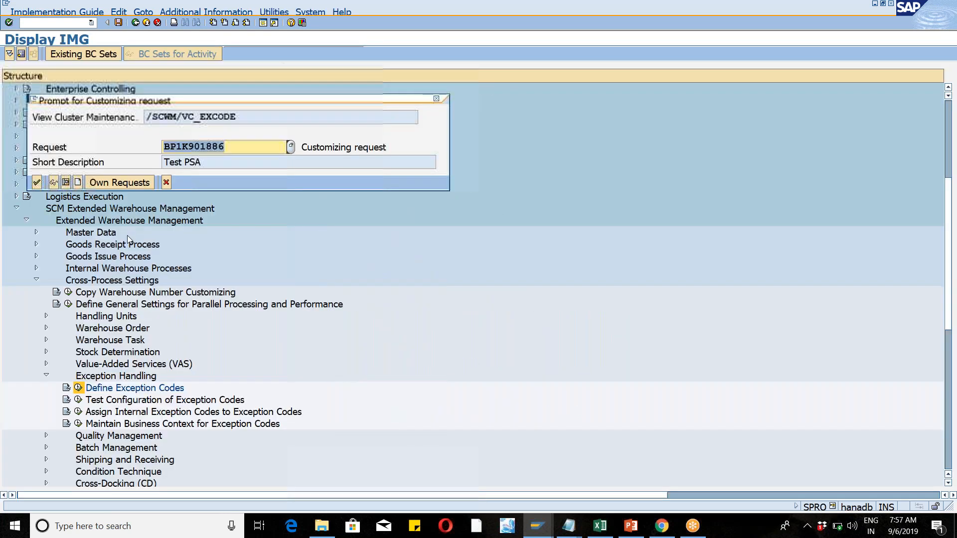
pyautogui.press('Return')
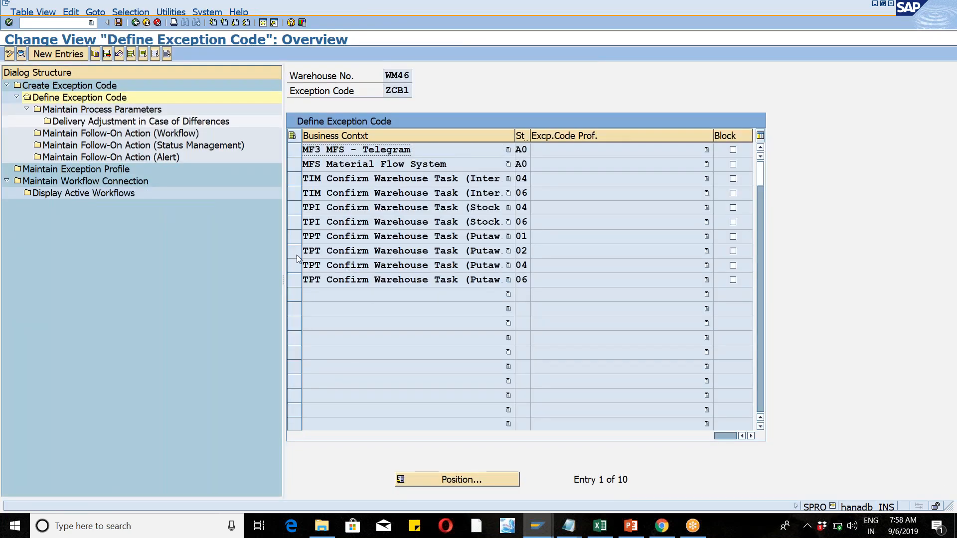
# - Delete the MF3, MFS, TIM and TPI entries from the ZCB1 definition together with their dependent entries
pyautogui.click(297, 151)
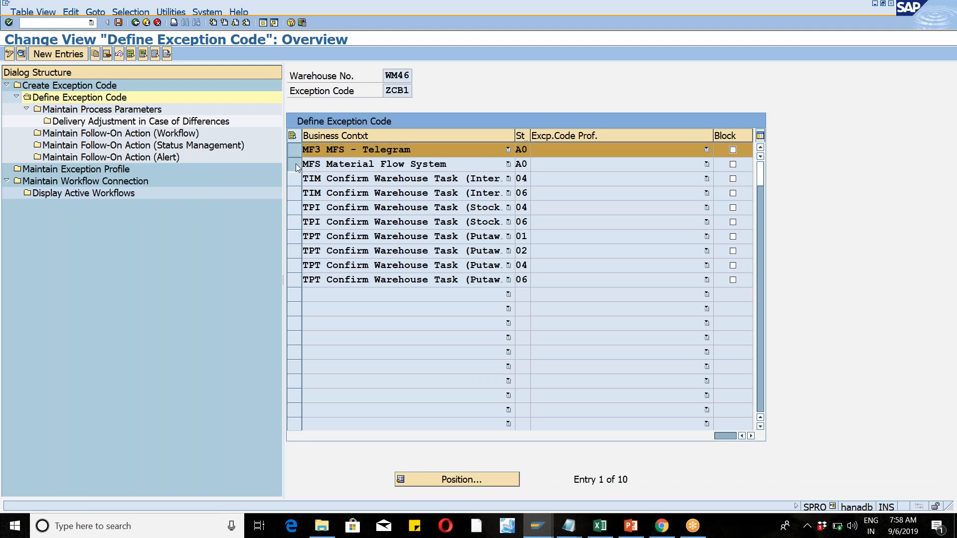
pyautogui.click(294, 164)
pyautogui.click(295, 177)
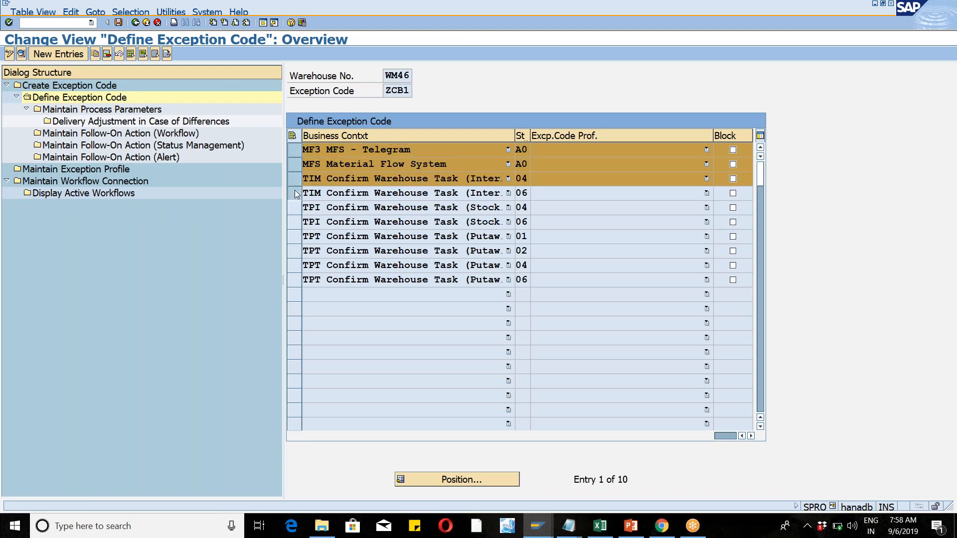
pyautogui.click(294, 192)
pyautogui.click(293, 208)
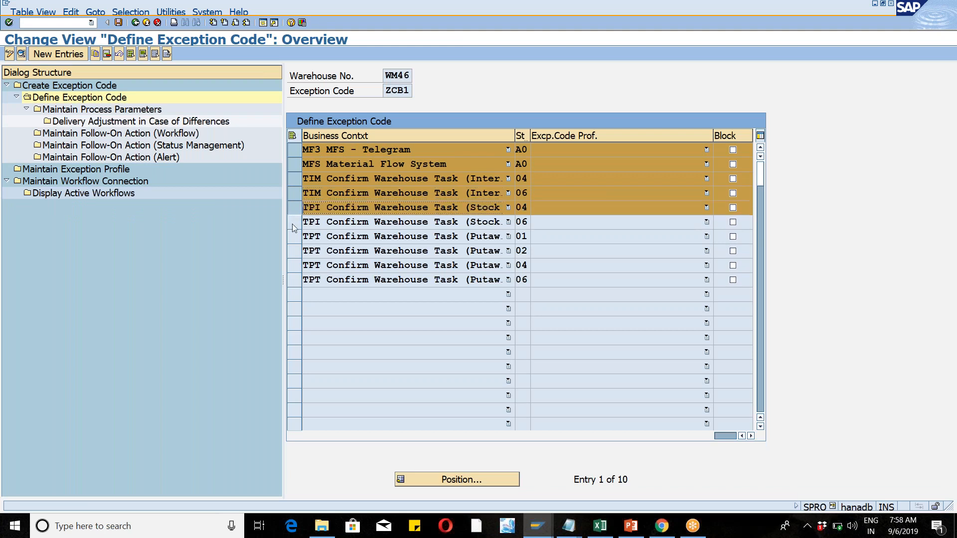
pyautogui.click(293, 221)
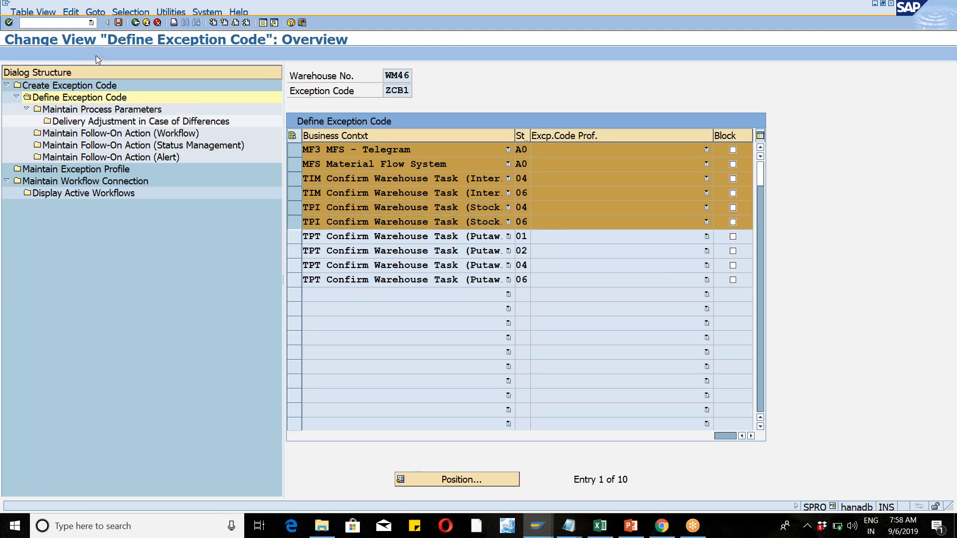
pyautogui.click(95, 54)
pyautogui.click(157, 22)
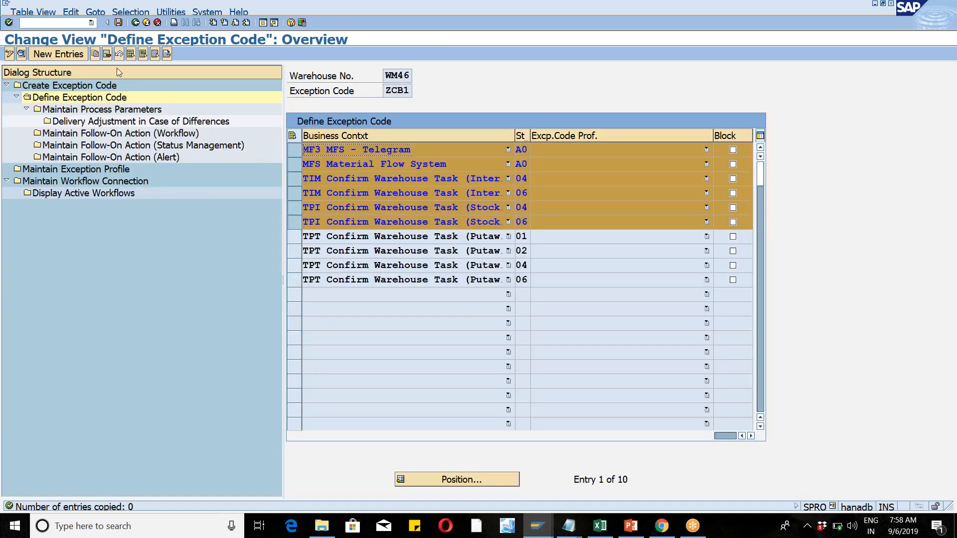
pyautogui.click(107, 54)
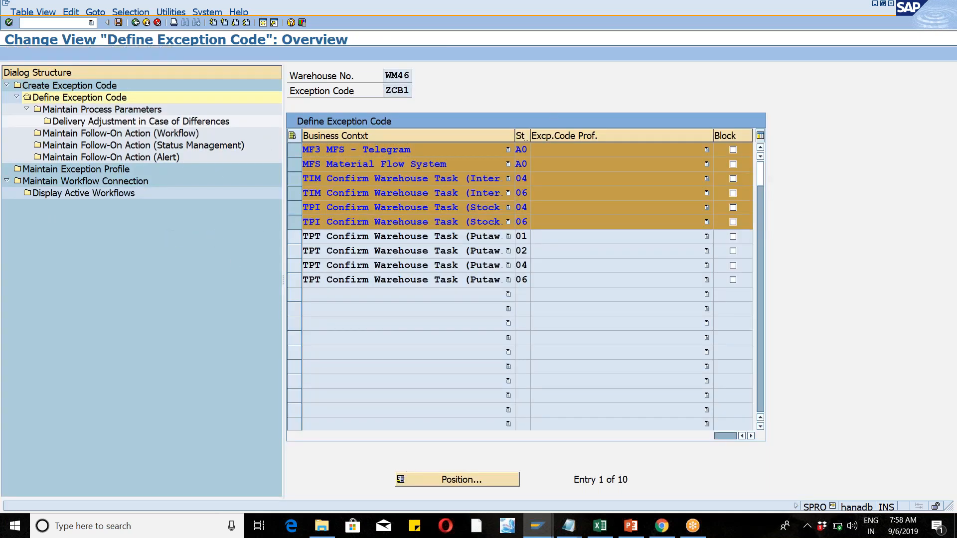
pyautogui.click(417, 184)
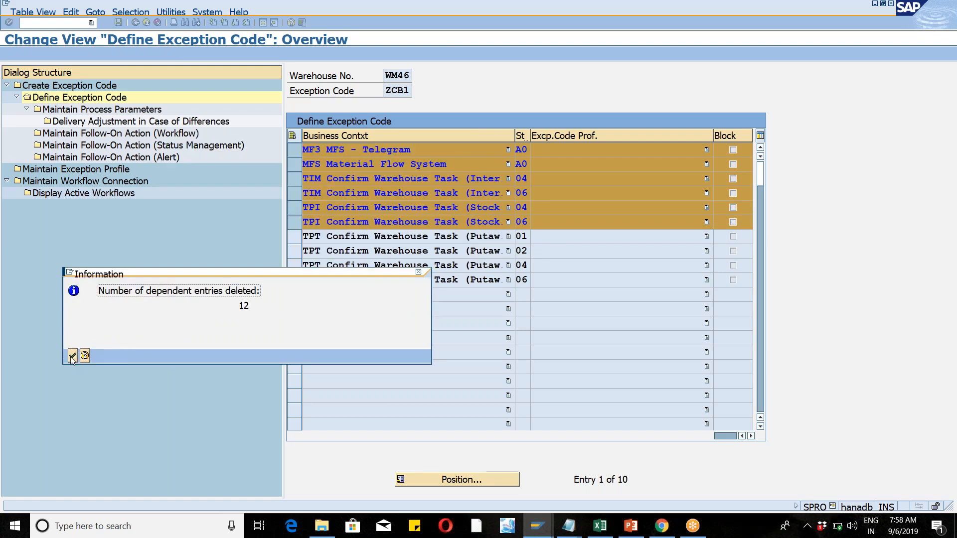
pyautogui.click(71, 357)
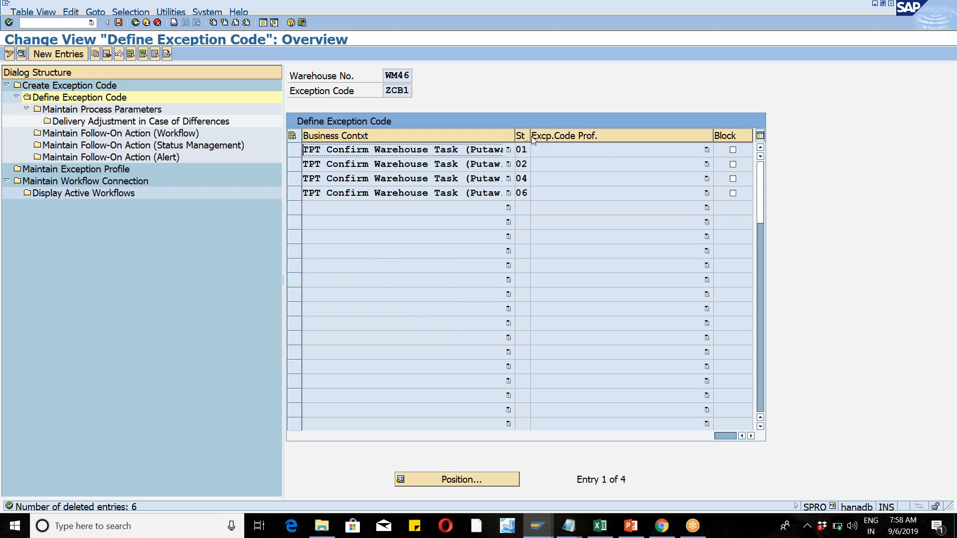
# - Widen the business context and step columns and check the list of execution steps available for TPT putaway
pyautogui.moveTo(531, 136); pyautogui.dragTo(579, 136)
pyautogui.moveTo(515, 136); pyautogui.dragTo(545, 136)
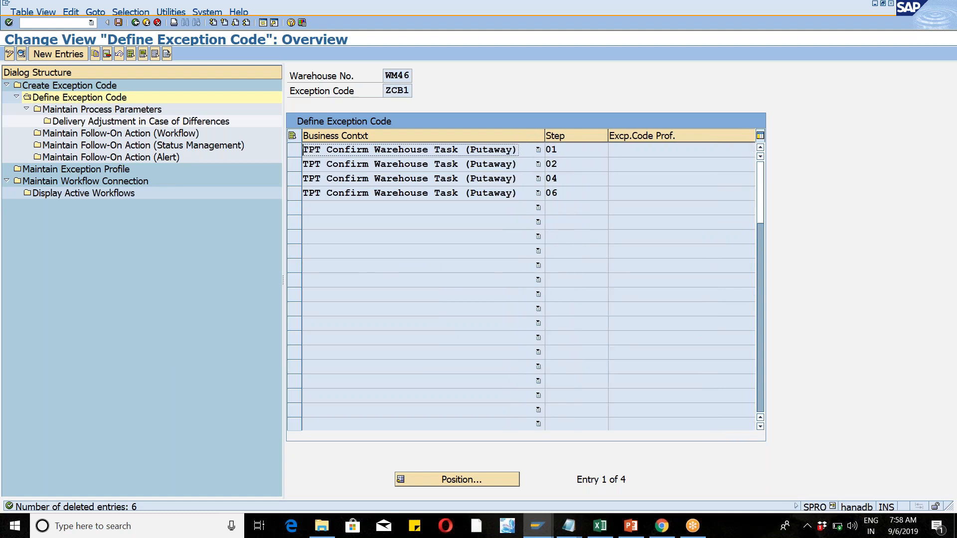
pyautogui.click(568, 192)
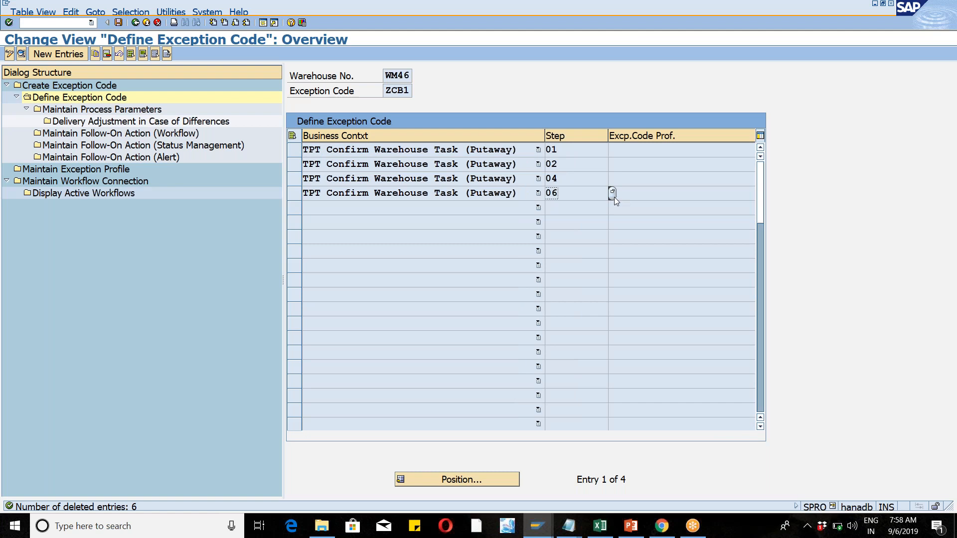
pyautogui.click(597, 170)
pyautogui.click(611, 165)
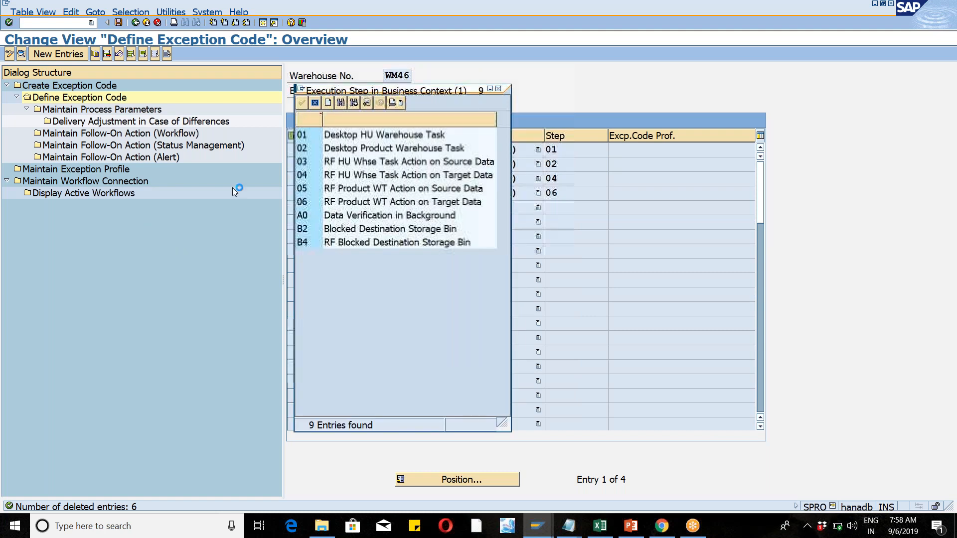
pyautogui.click(313, 209)
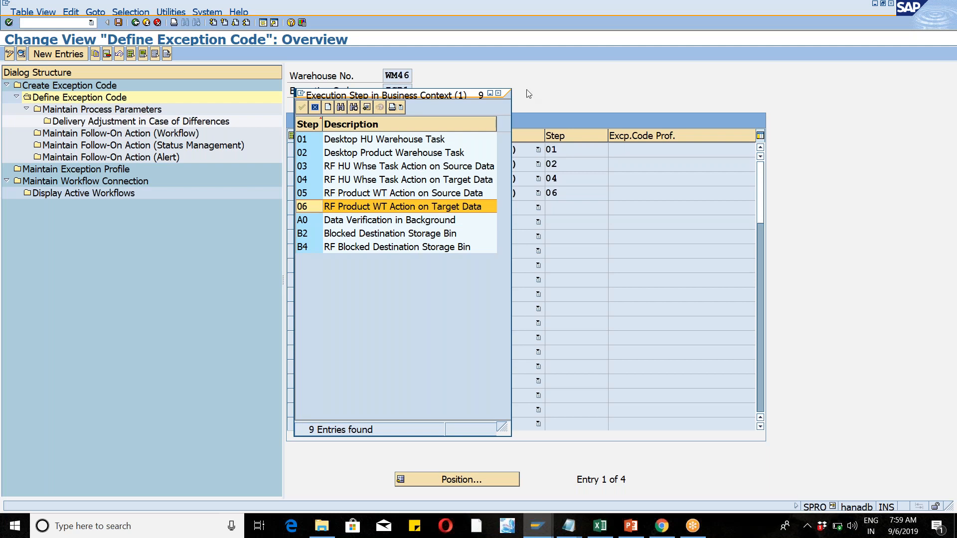
pyautogui.click(498, 94)
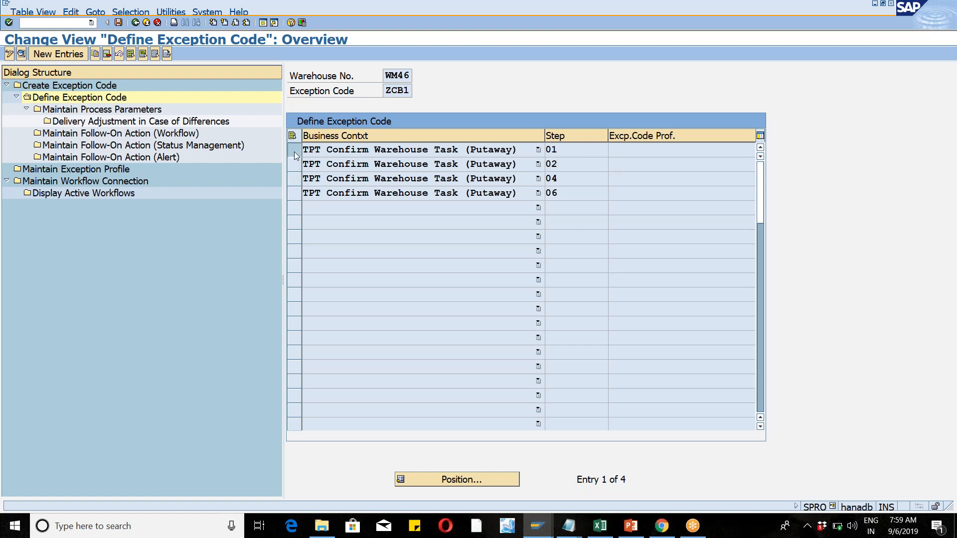
# - Select only the TPT putaway entry with step 01 and display its process parameters
pyautogui.click(294, 152)
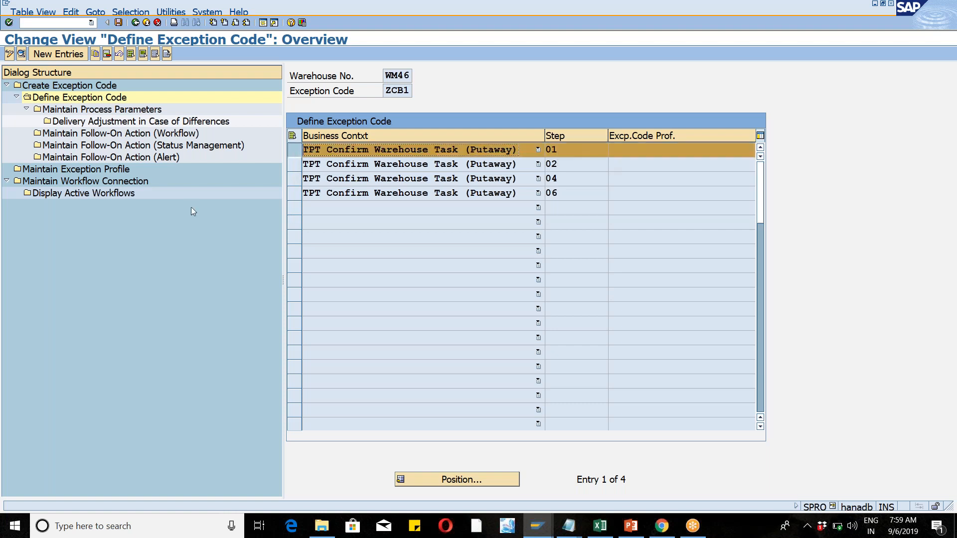
pyautogui.click(292, 168)
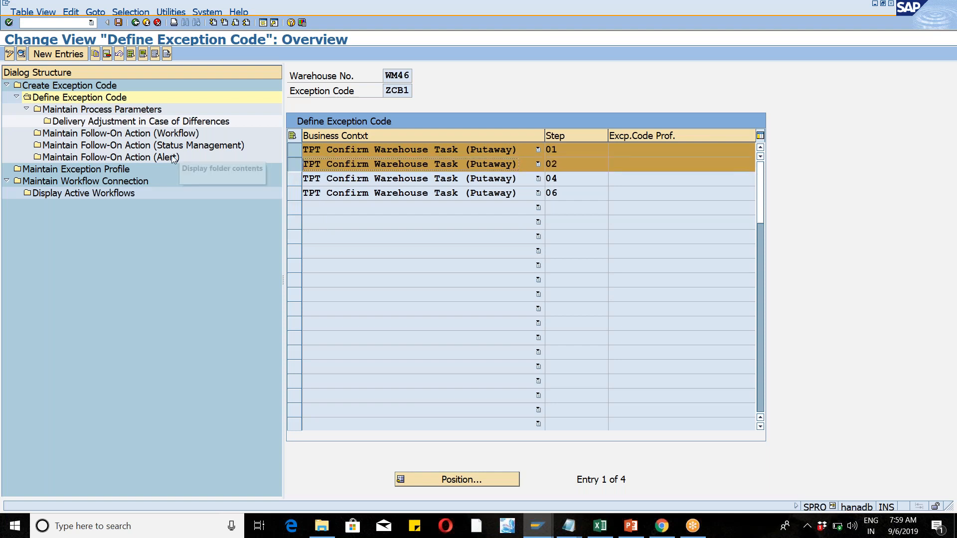
pyautogui.click(99, 110)
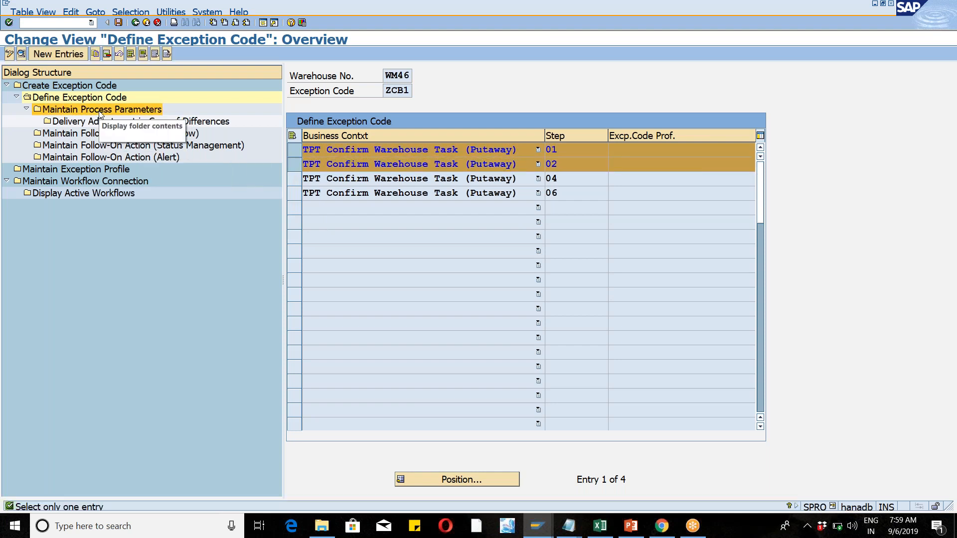
pyautogui.click(139, 110)
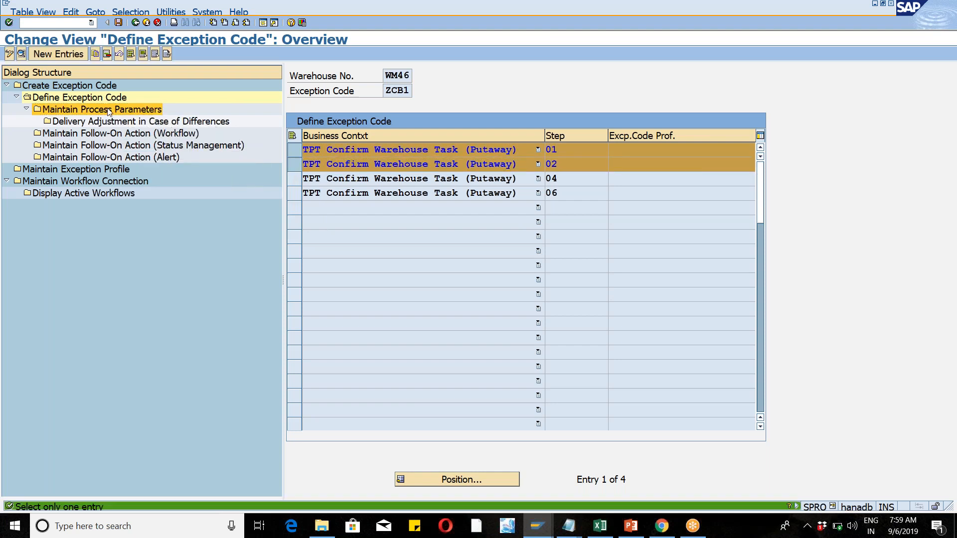
pyautogui.click(295, 164)
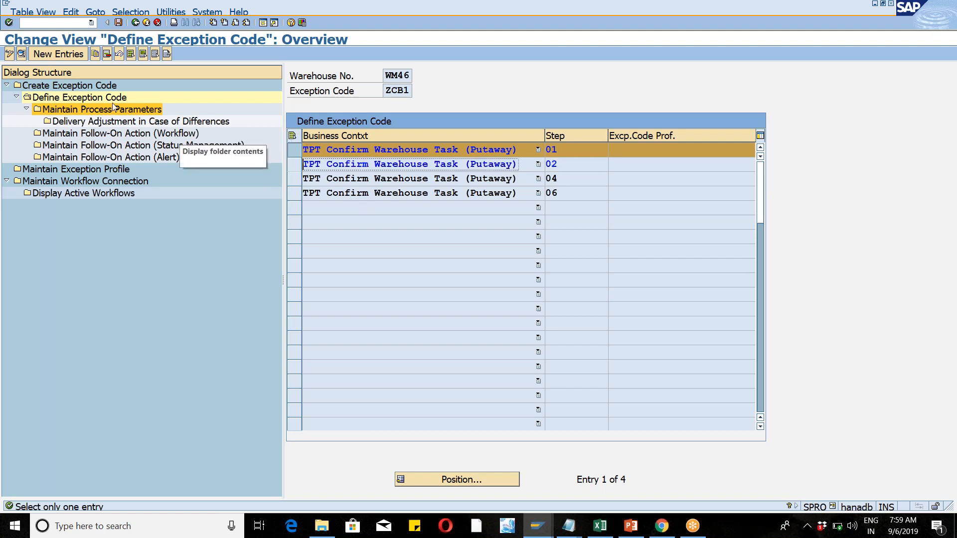
pyautogui.doubleClick(90, 105)
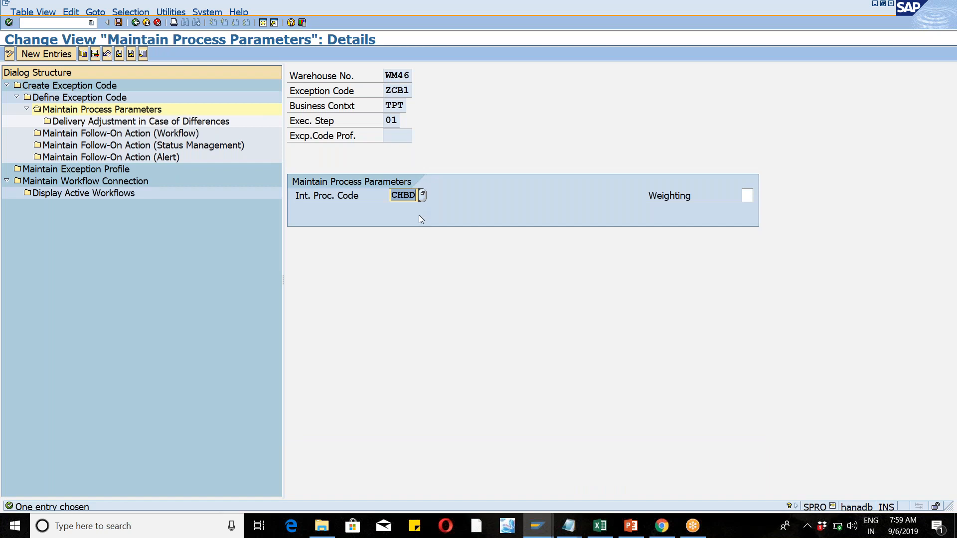
# - Save the ZCB1 definition and return to the exception code overview
pyautogui.click(119, 23)
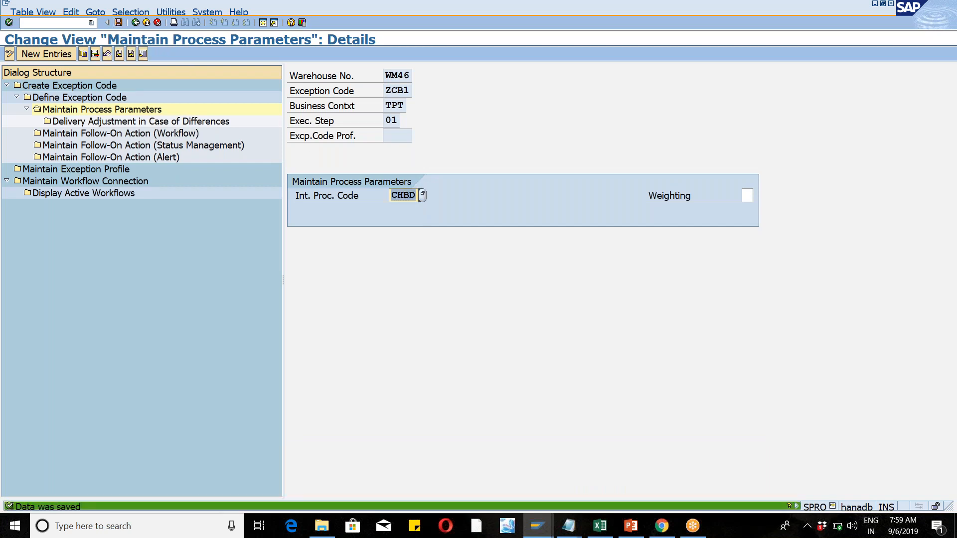
pyautogui.click(135, 23)
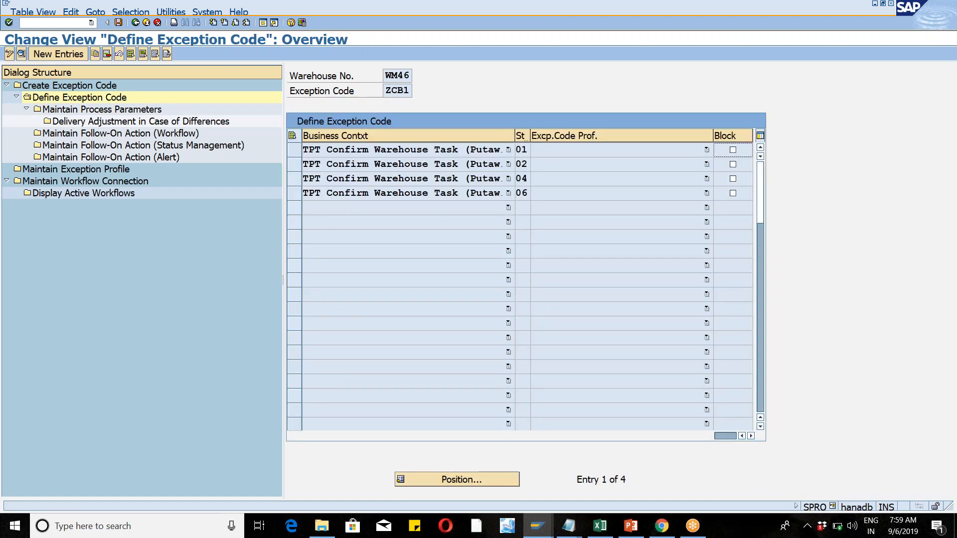
pyautogui.click(135, 23)
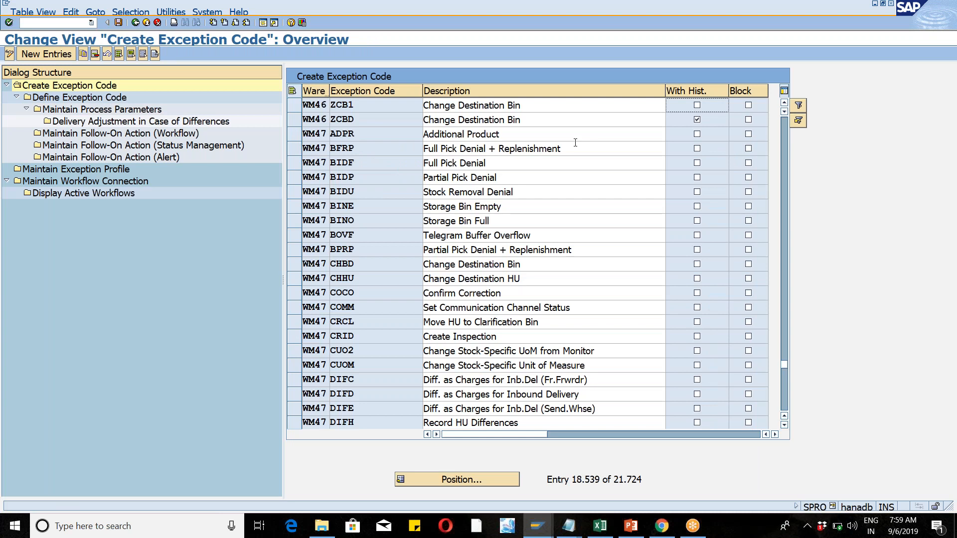
# - Reopen the ZCB1 definition and check the internal process code of the TPT putaway entry with step 01
pyautogui.click(292, 106)
pyautogui.click(77, 97)
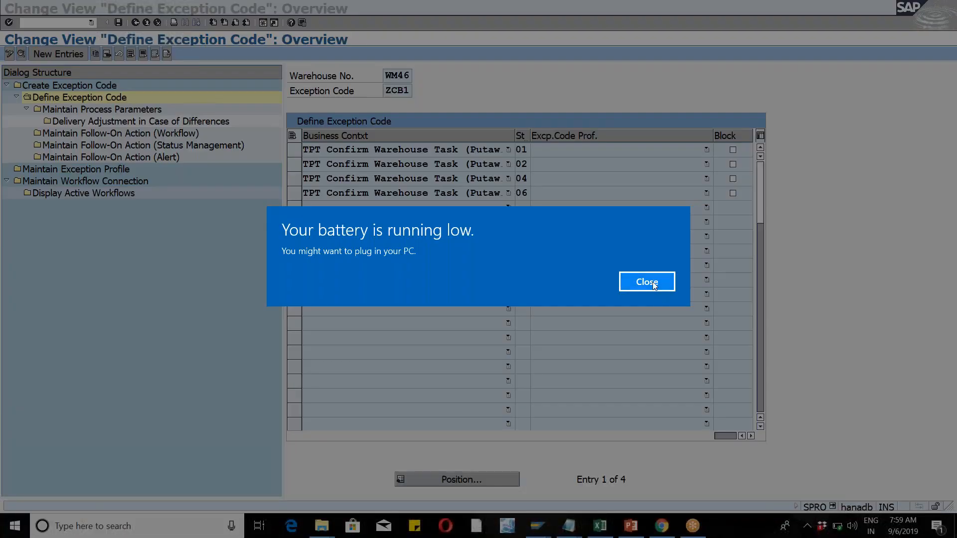
pyautogui.click(646, 282)
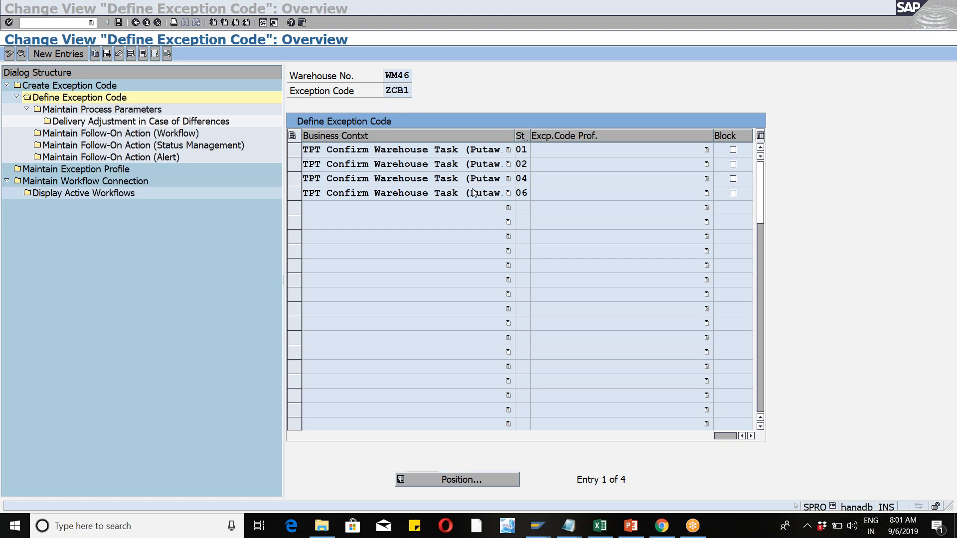
pyautogui.click(295, 154)
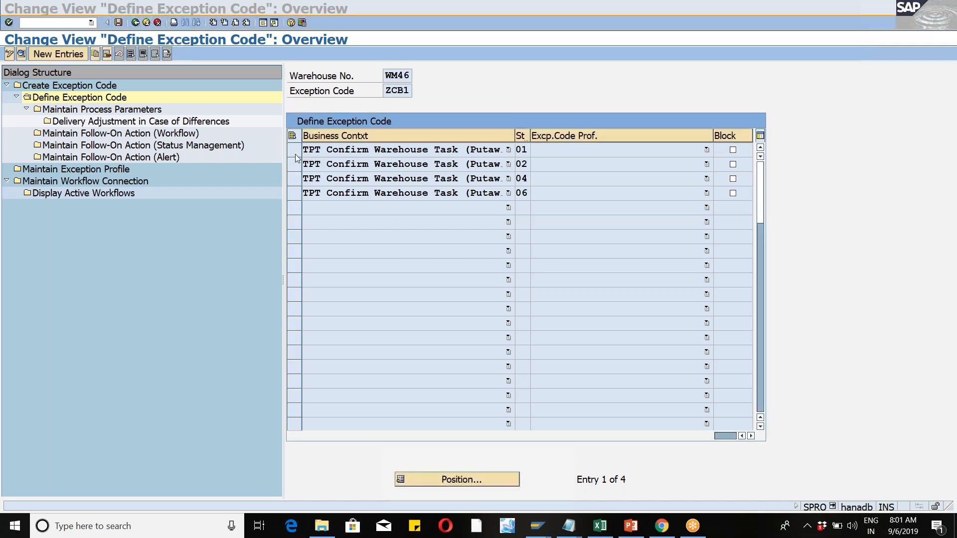
pyautogui.click(295, 154)
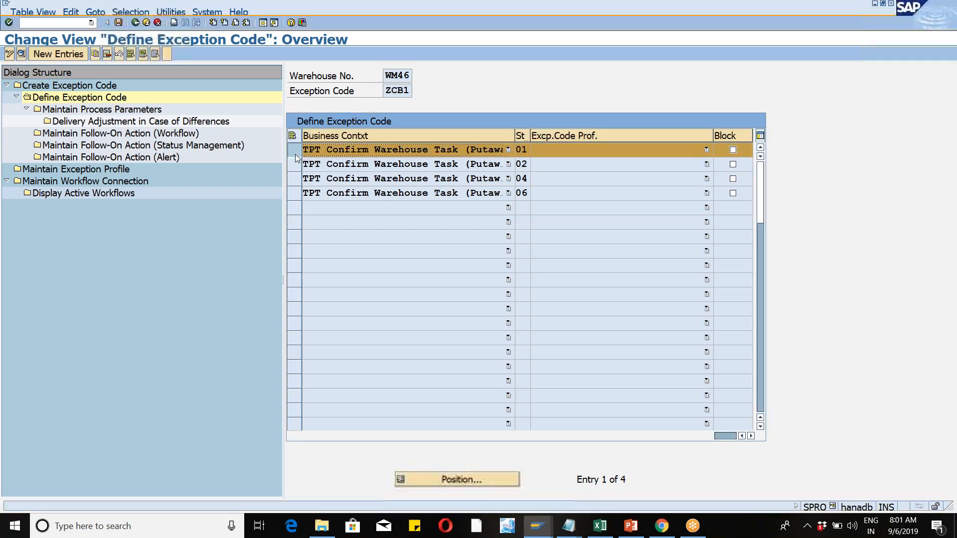
pyautogui.doubleClick(99, 110)
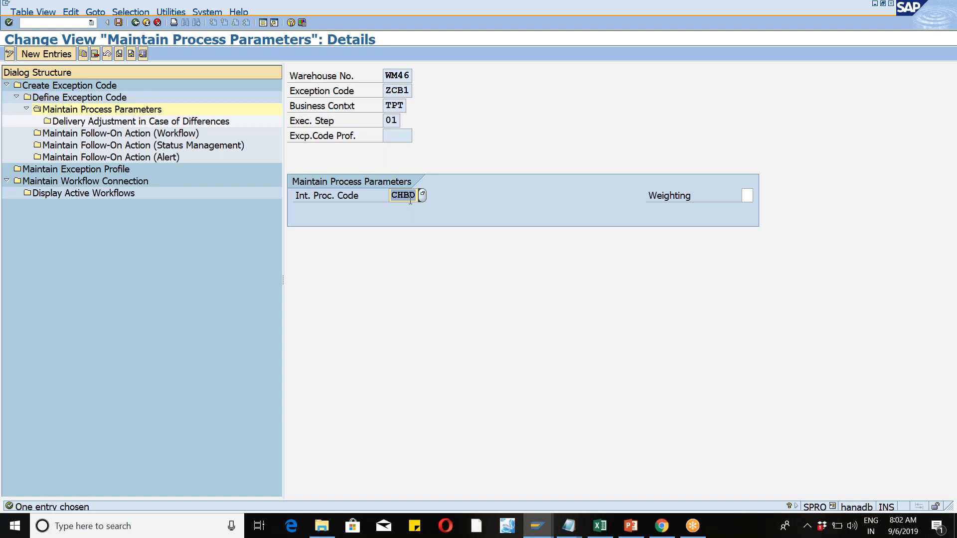
# - Return to the exception code overview, enable With Hist. for ZCB1 of WM46 and save
pyautogui.click(135, 23)
pyautogui.click(134, 23)
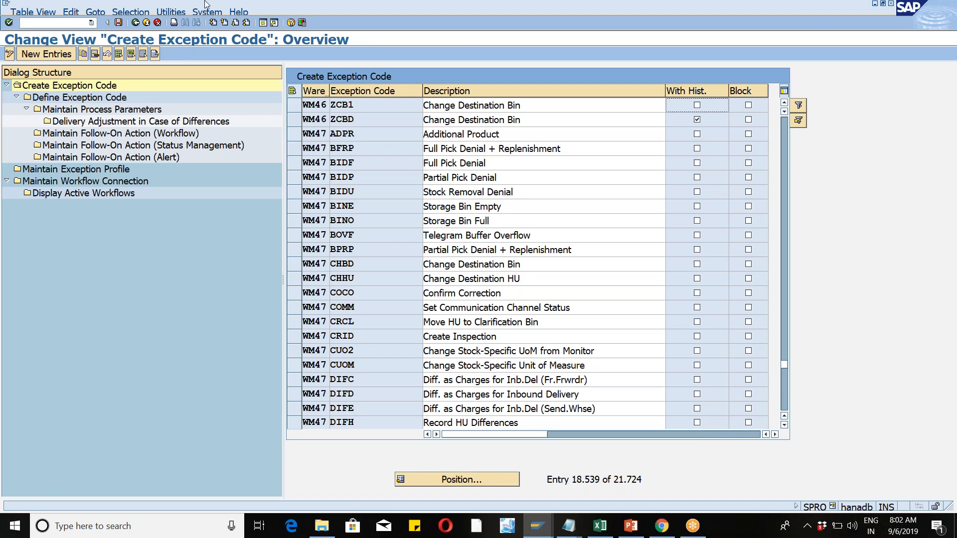
pyautogui.click(698, 106)
pyautogui.click(119, 23)
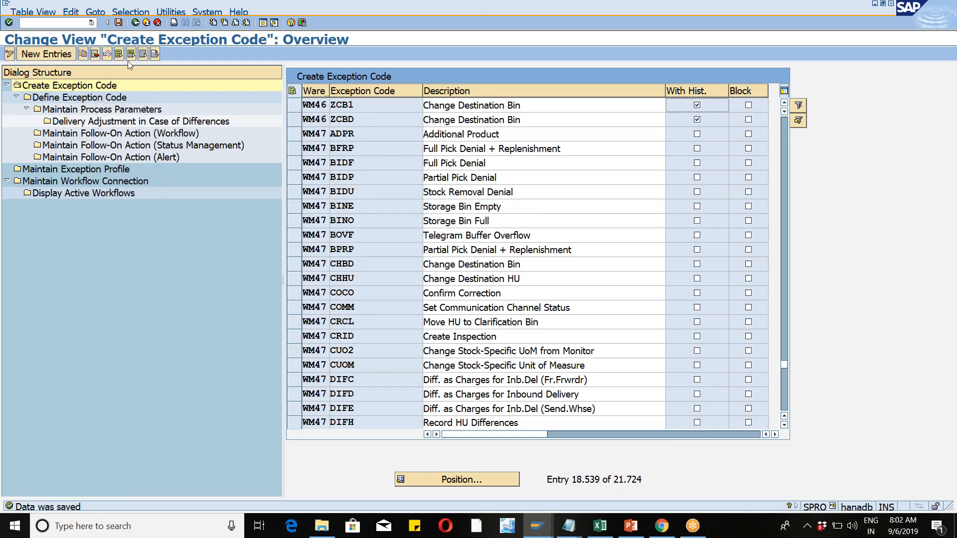
# - Leave exception code customizing, open inbound delivery maintenance (/SCWM/PRDI) and dismiss the log display
pyautogui.click(137, 22)
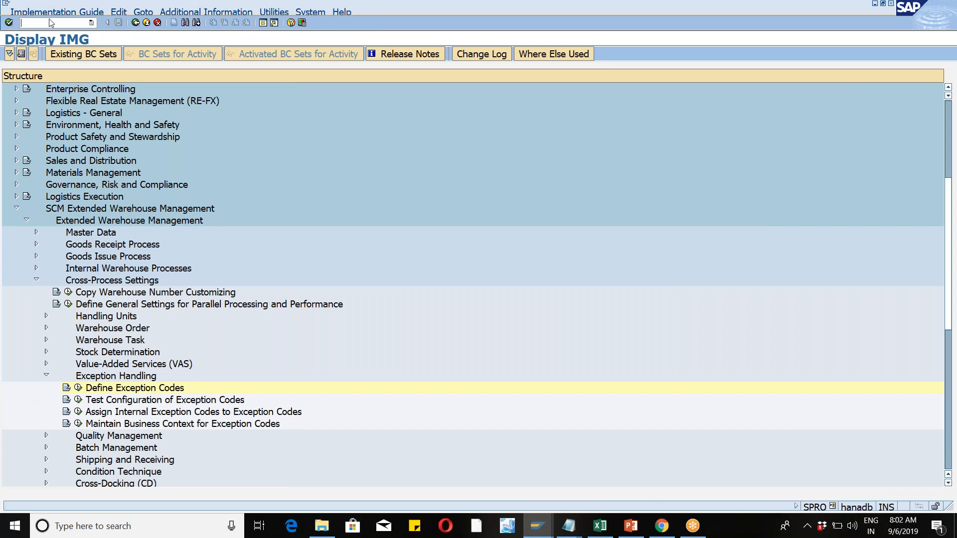
pyautogui.write('/n/scwm')
pyautogui.write('/mon')
pyautogui.press('Return')
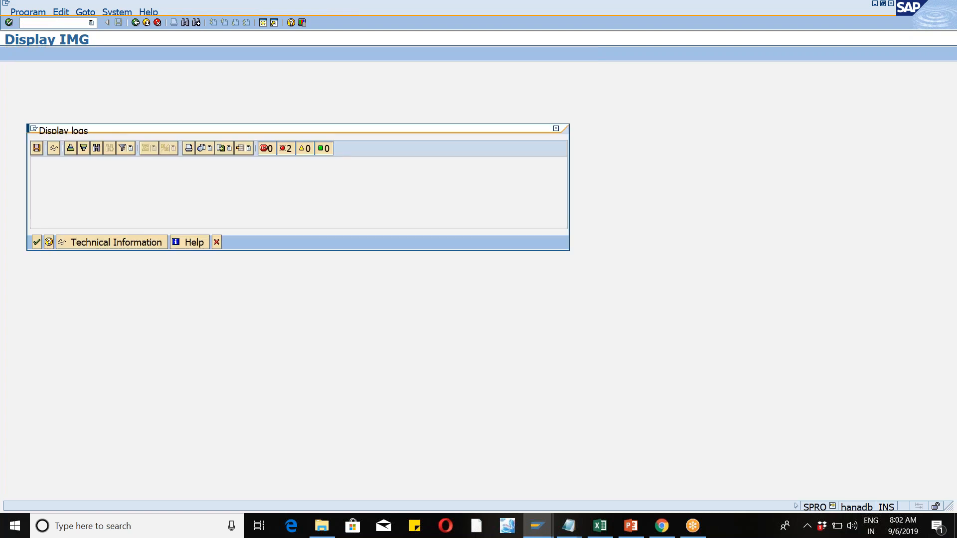
pyautogui.click(37, 243)
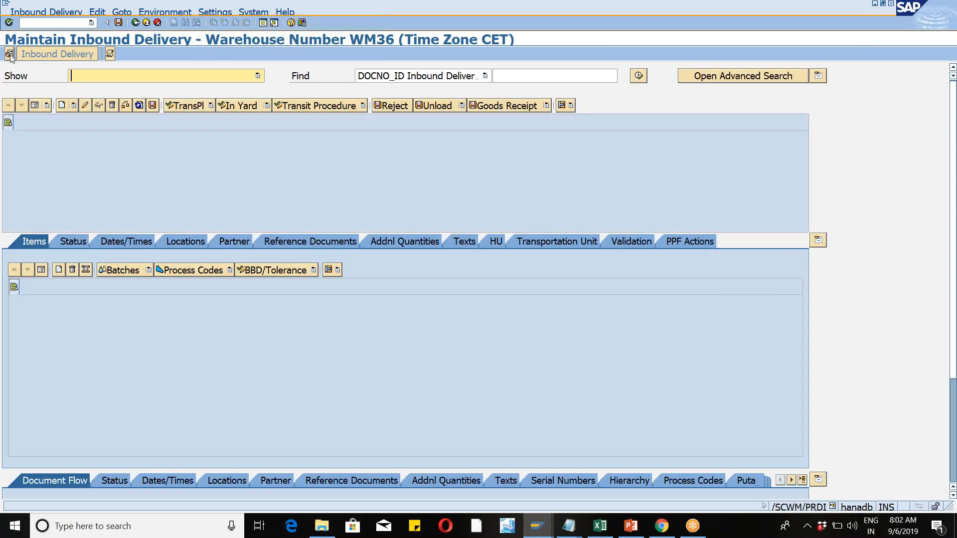
# - Set the default warehouse and goods receipt office to WM46 with the WM46 plant vendor as entitled party, confirming the prompt that appears
pyautogui.write('wm46')
pyautogui.press('Tab')
pyautogui.write('wm46')
pyautogui.press('Tab')
pyautogui.press('Return')
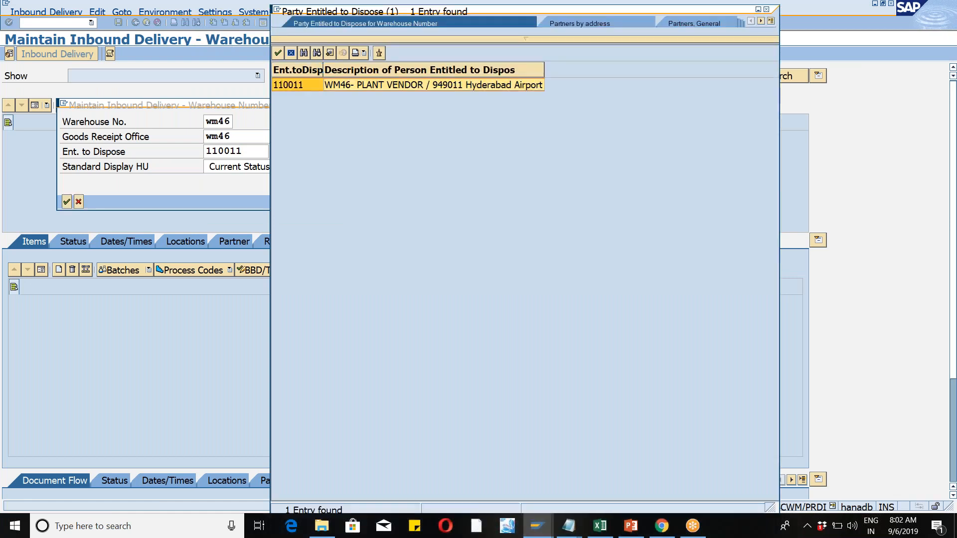
pyautogui.doubleClick(425, 86)
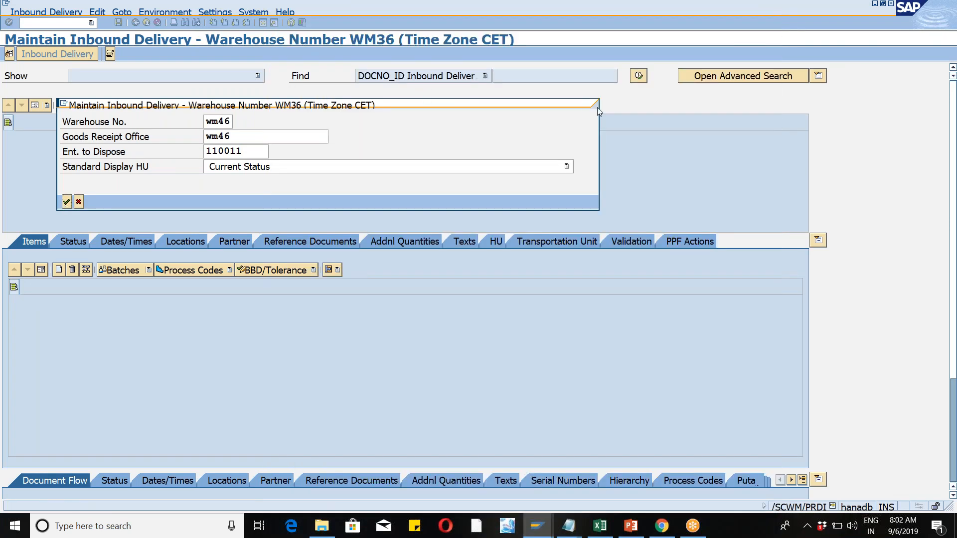
pyautogui.press('Return')
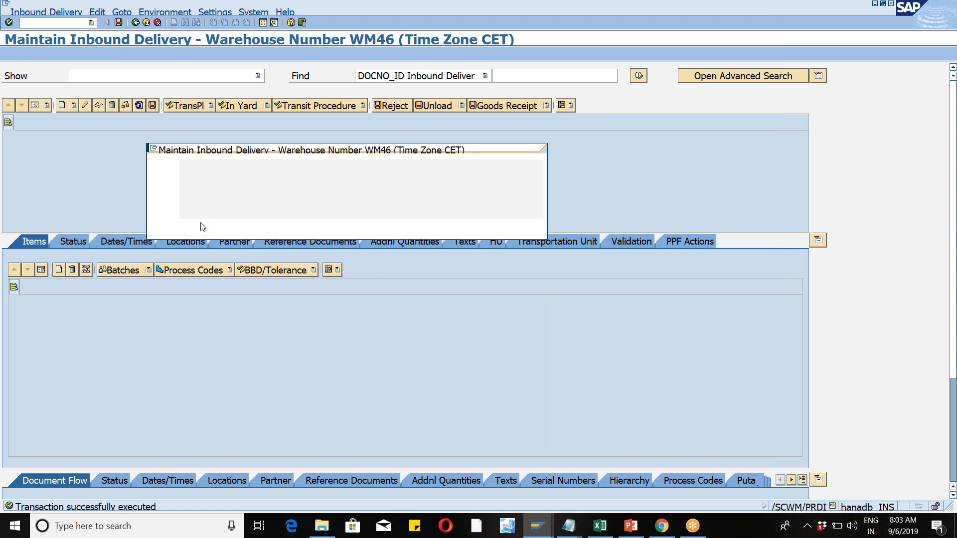
pyautogui.press('Return')
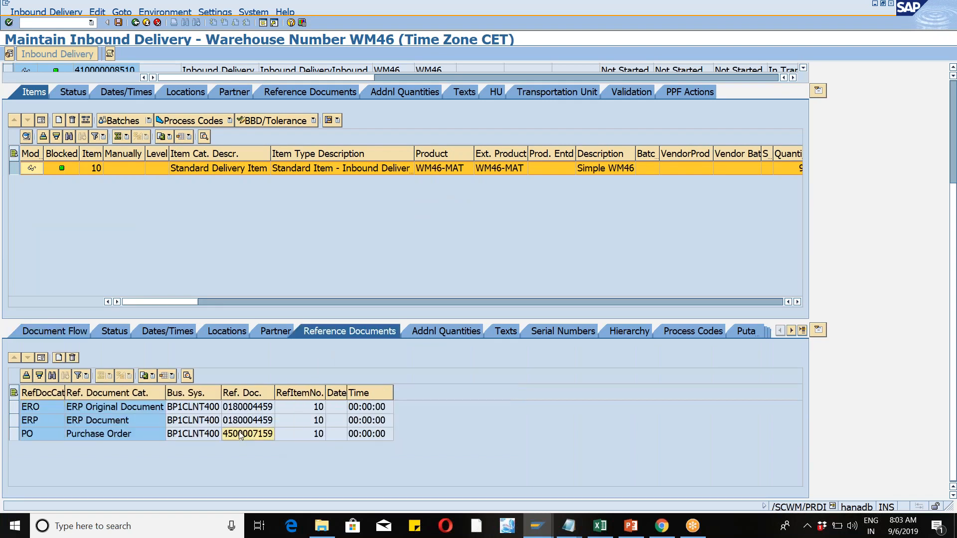
# - Pick up the purchase order number from the delivery item's reference documents and start inbound delivery creation (VL31N) in a new session
pyautogui.click(240, 435)
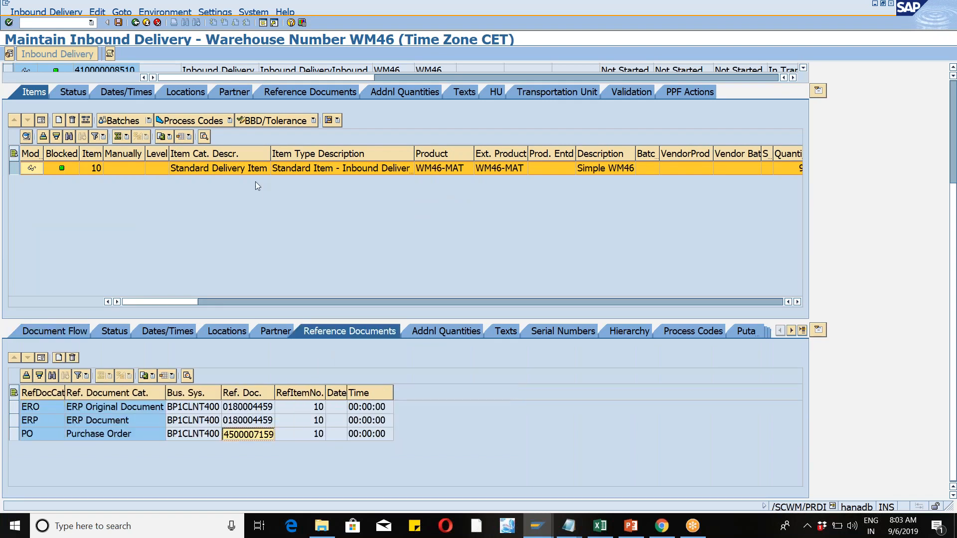
pyautogui.click(261, 23)
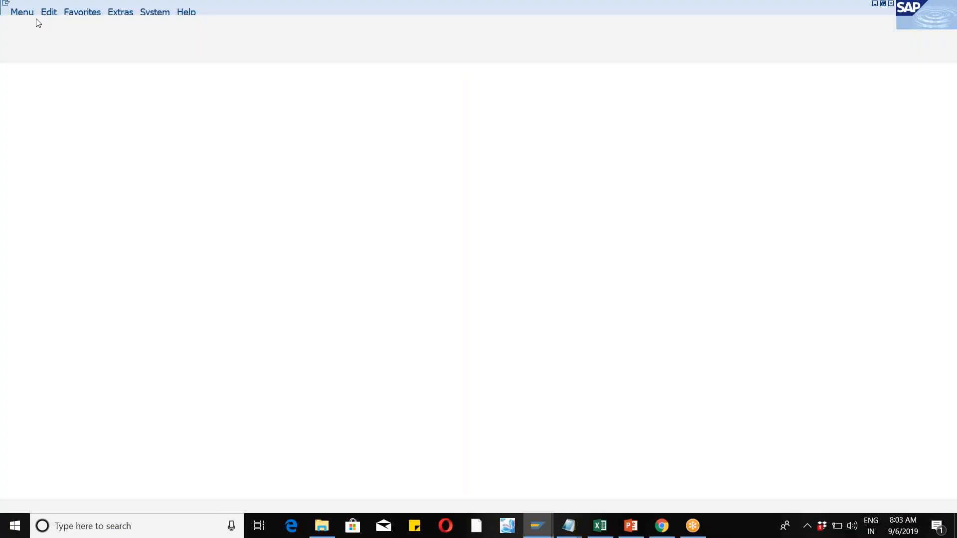
pyautogui.click(36, 23)
pyautogui.write('/nvl31')
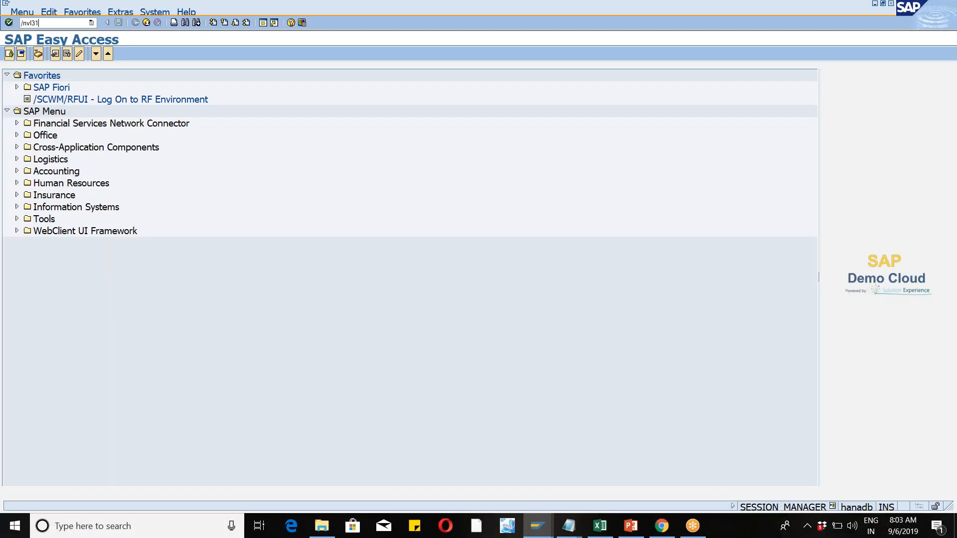
pyautogui.press('Return')
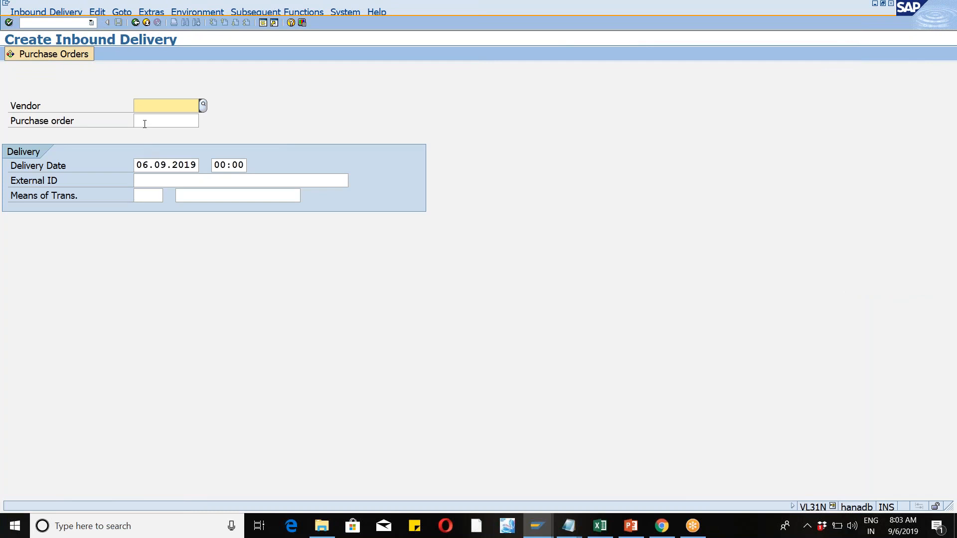
# - Enter the purchase order number from the reference document and the external ID exception for the new inbound delivery
pyautogui.click(145, 124)
pyautogui.write('4500007159')
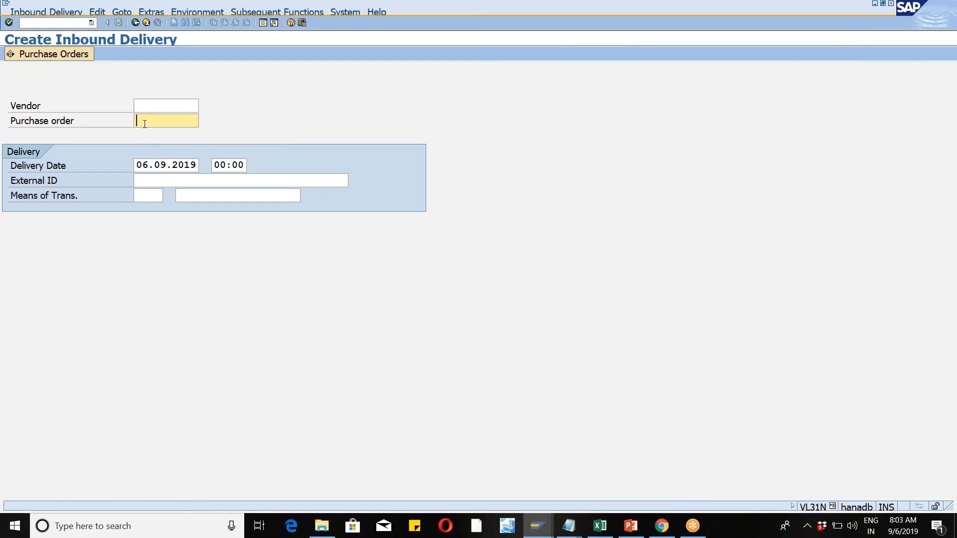
pyautogui.click(163, 185)
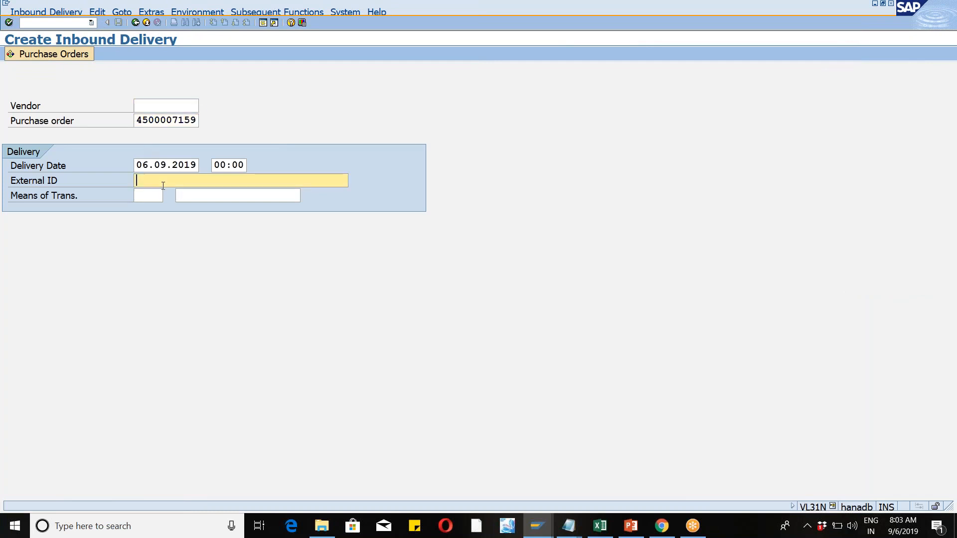
pyautogui.write('exception')
pyautogui.press('Return')
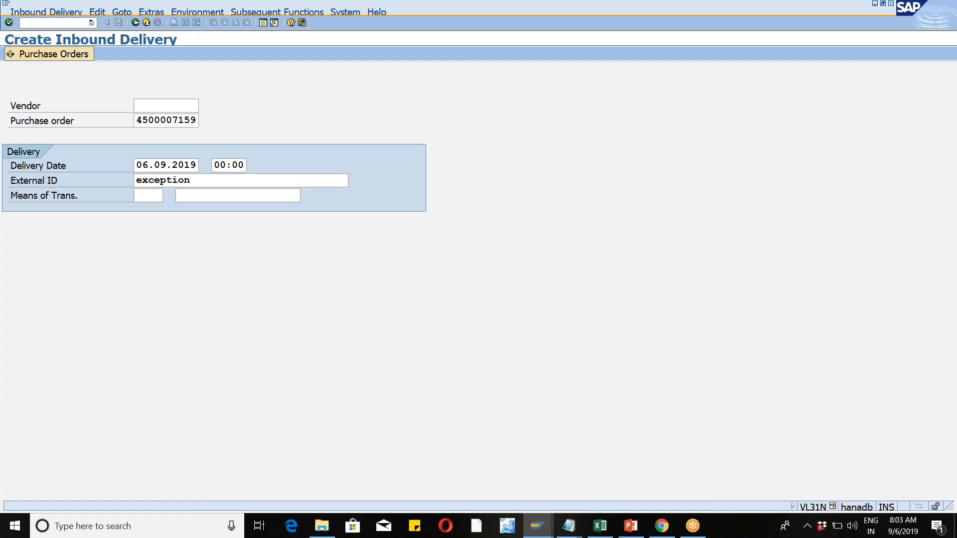
# - Shorten the external ID to excepti and save the inbound delivery for WM46-MAT with its proposed quantity
pyautogui.press('BackSpace')
pyautogui.press('BackSpace')
pyautogui.press('BackSpace')
pyautogui.press('BackSpace')
pyautogui.press('BackSpace')
pyautogui.press('BackSpace')
pyautogui.press('Return')
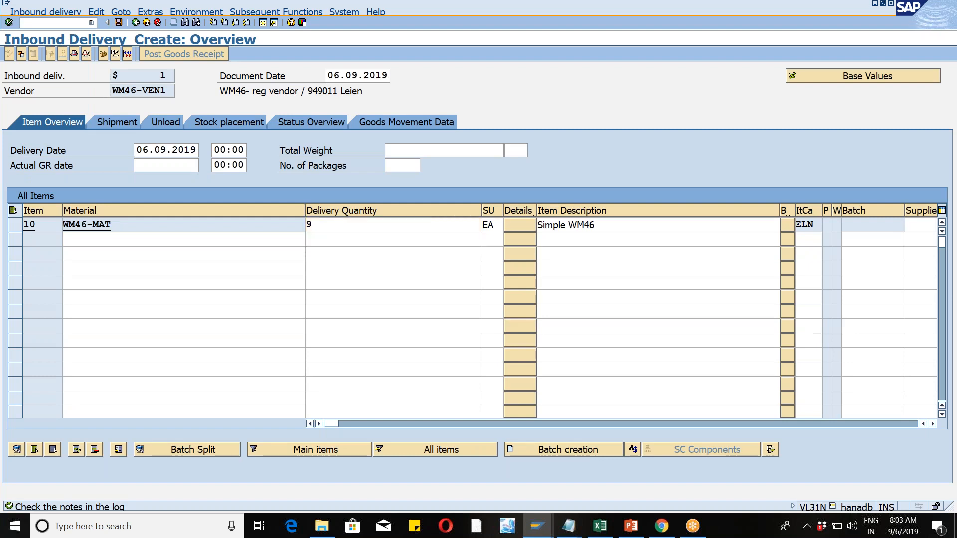
pyautogui.press('Return')
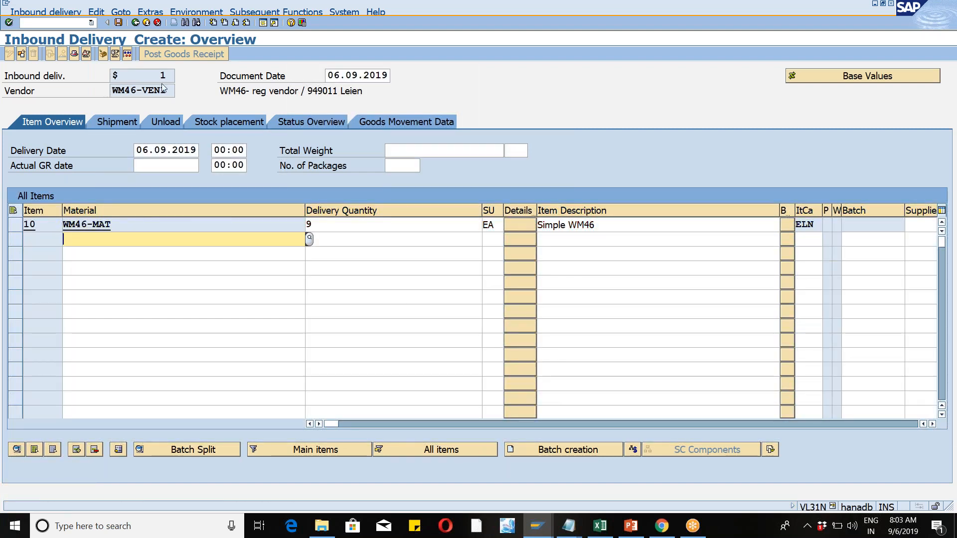
pyautogui.click(118, 23)
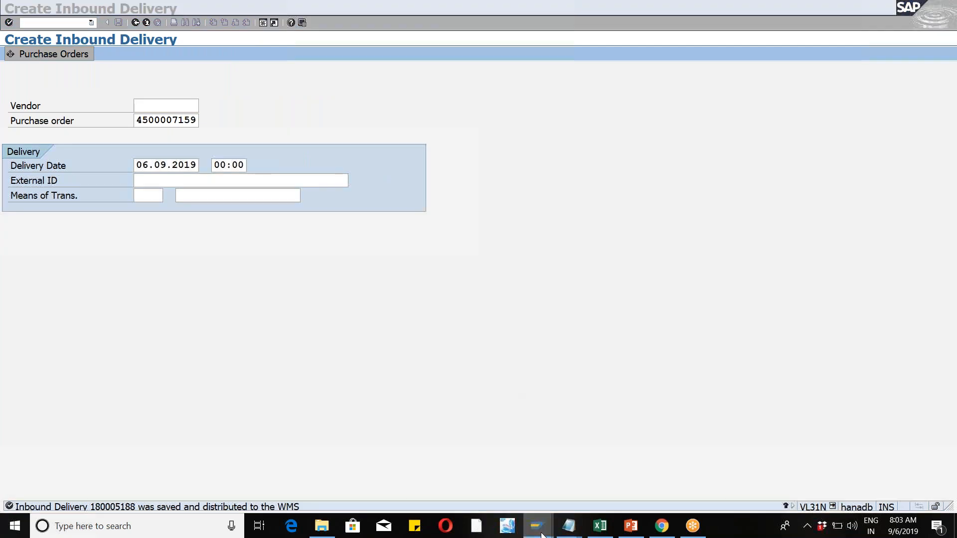
# - Switch back to inbound delivery maintenance for WM46, reload the documents and select the delivery with ASN EXCEPTI
pyautogui.moveTo(538, 531)
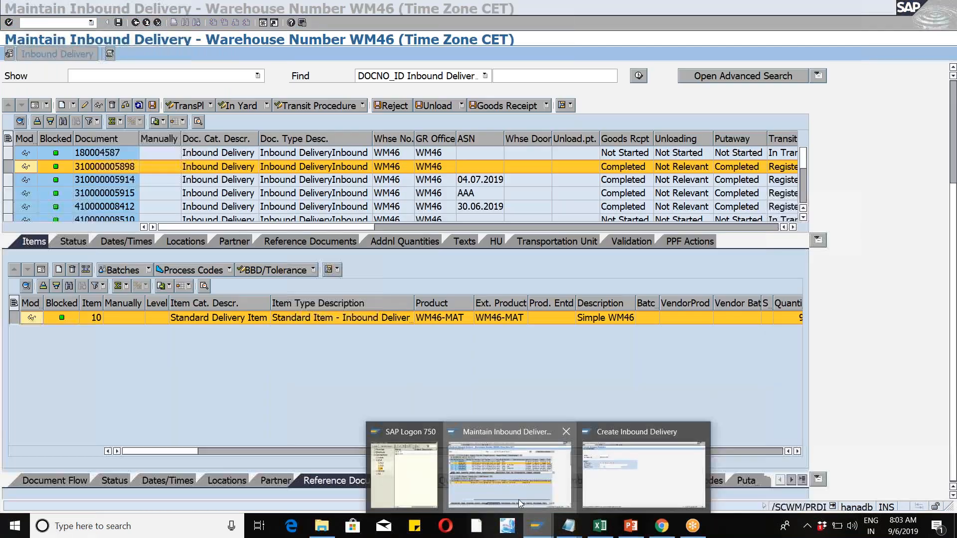
pyautogui.click(518, 500)
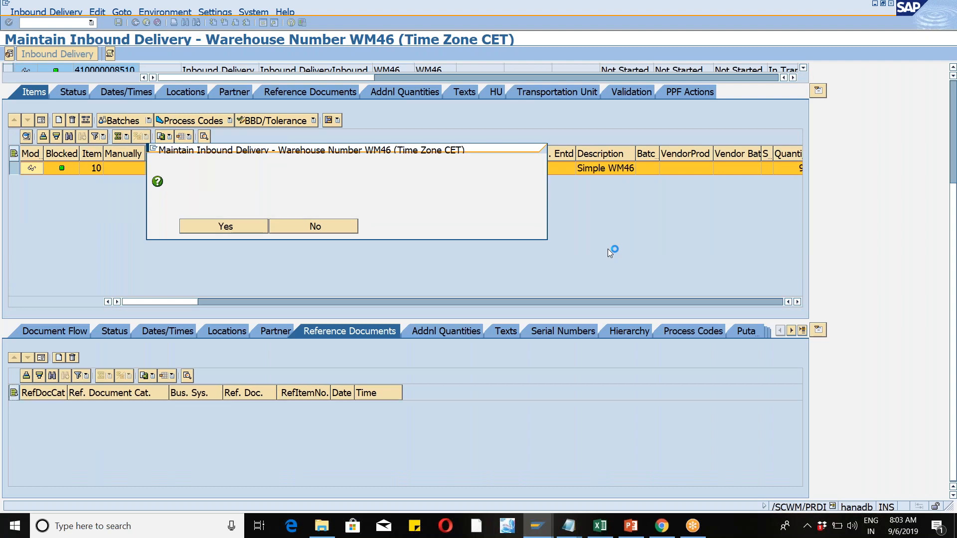
pyautogui.press('Return')
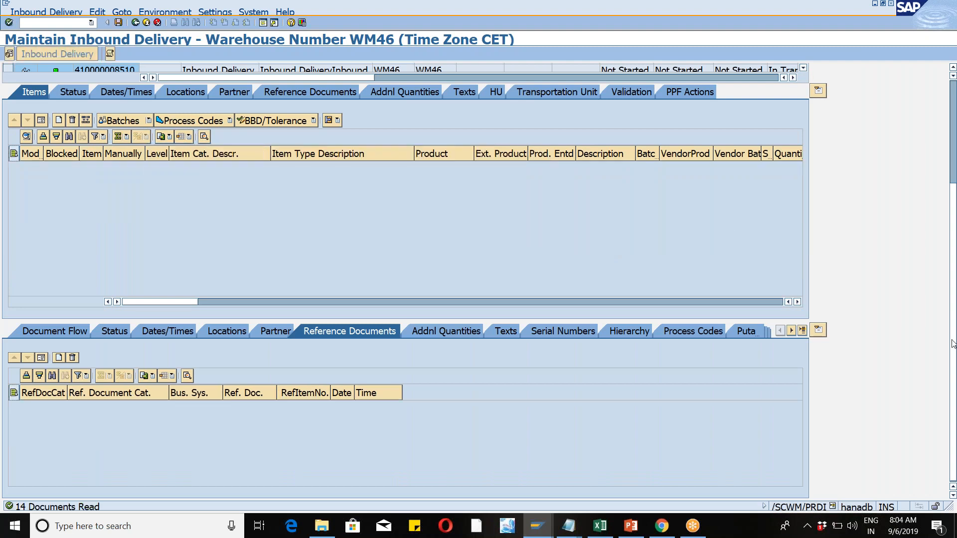
pyautogui.moveTo(939, 260); pyautogui.dragTo(948, 200)
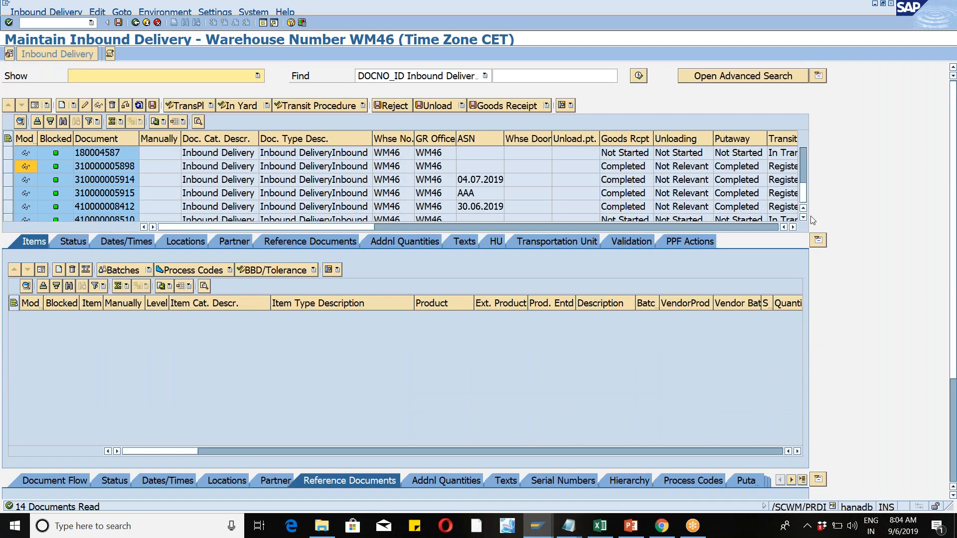
pyautogui.click(9, 207)
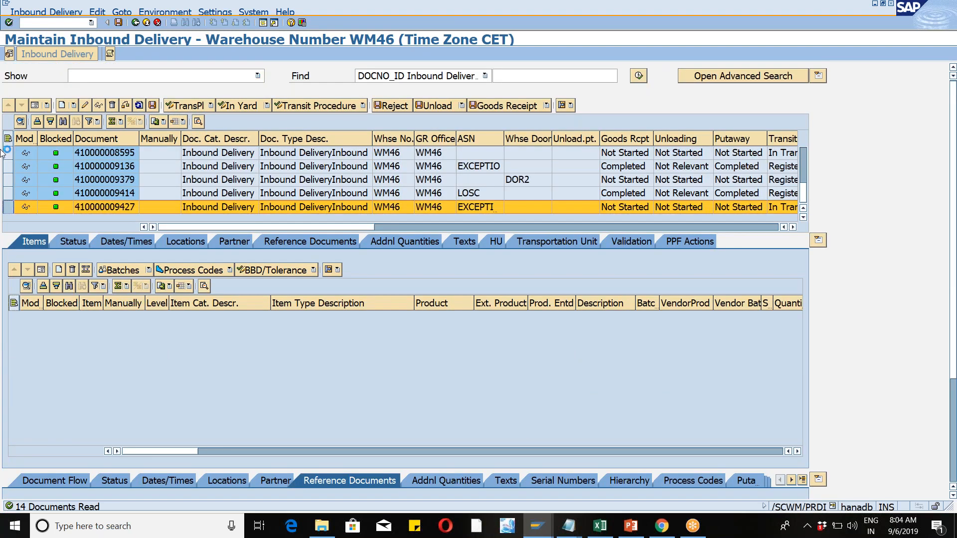
# - Try to create the follow-on putaway warehouse task for the EXCEPTI delivery and close the displayed logs
pyautogui.click(37, 11)
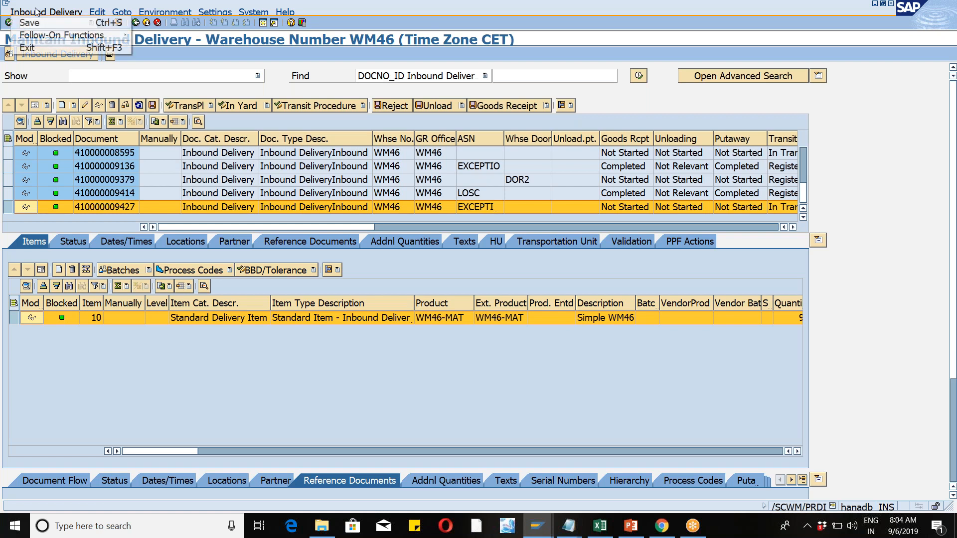
pyautogui.moveTo(74, 35)
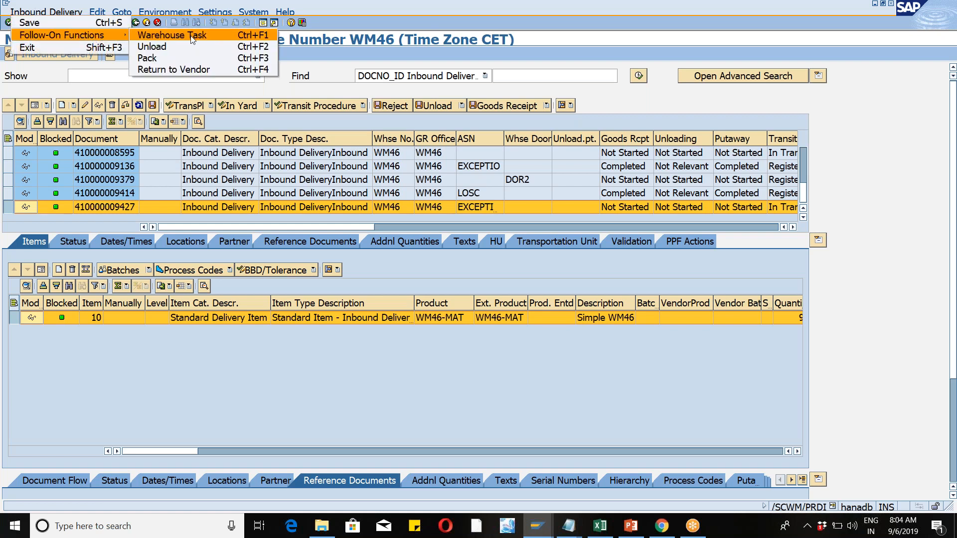
pyautogui.click(192, 35)
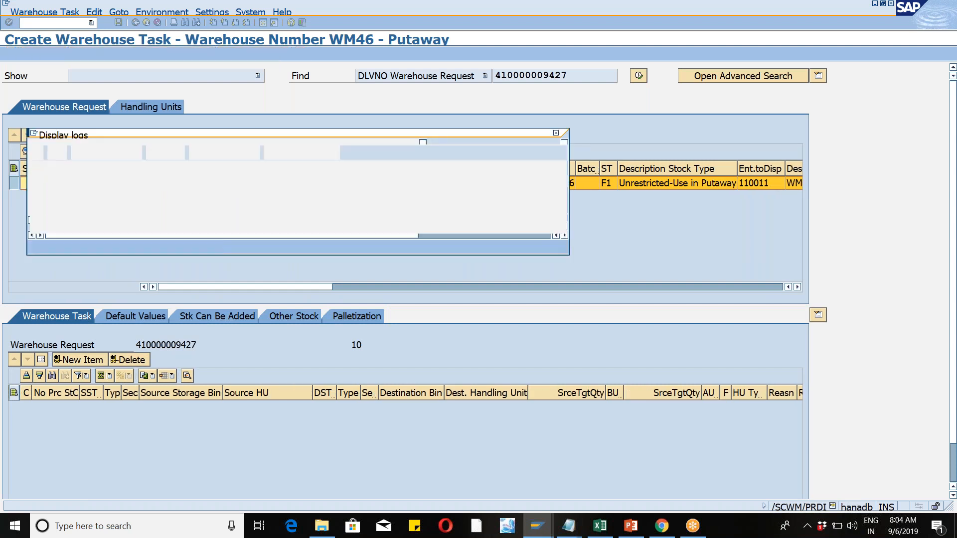
pyautogui.click(228, 251)
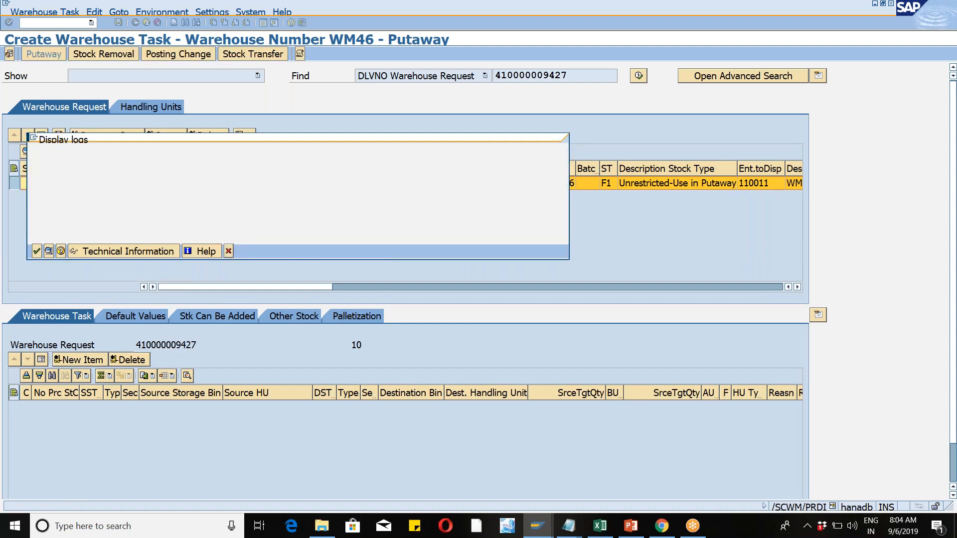
pyautogui.click(169, 137)
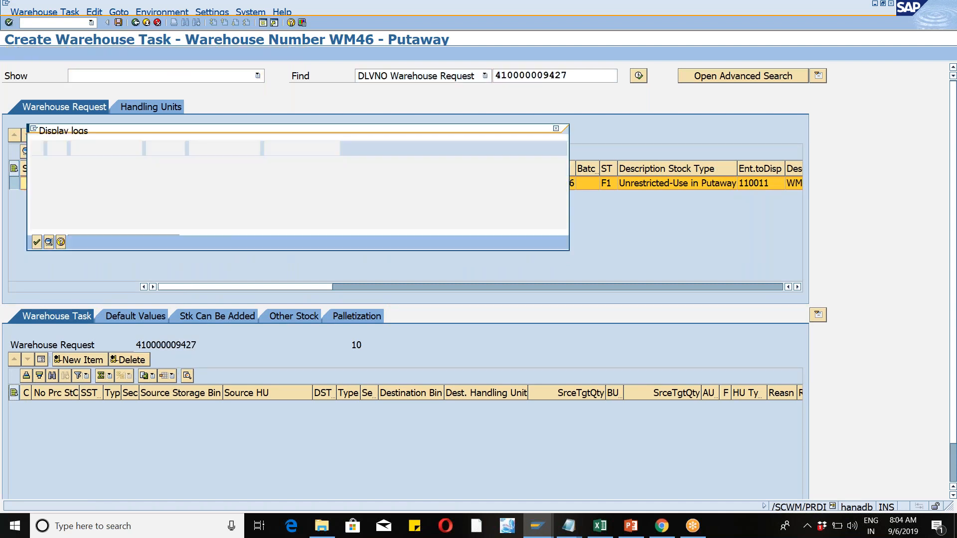
pyautogui.click(228, 243)
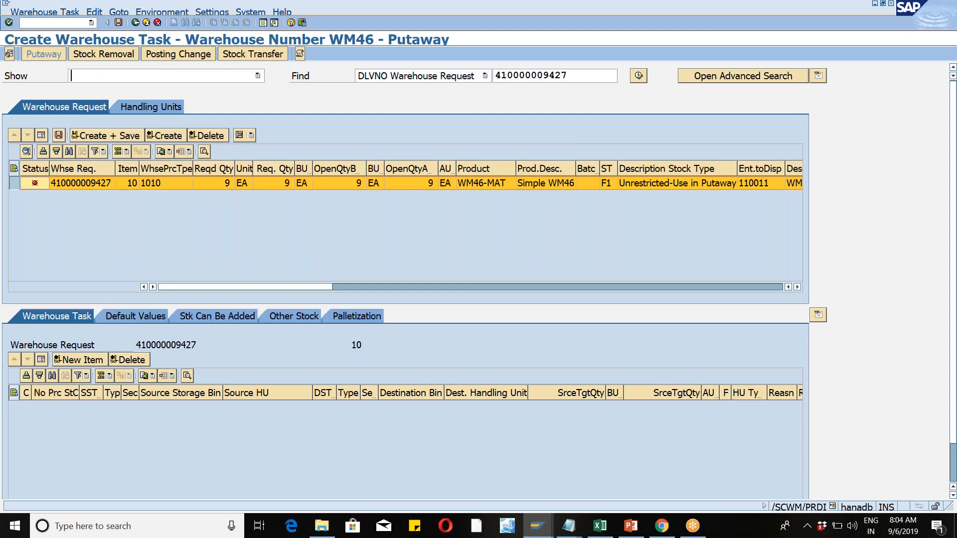
# - Check the default values for the putaway warehouse task and return to the inbound delivery without saving
pyautogui.click(135, 316)
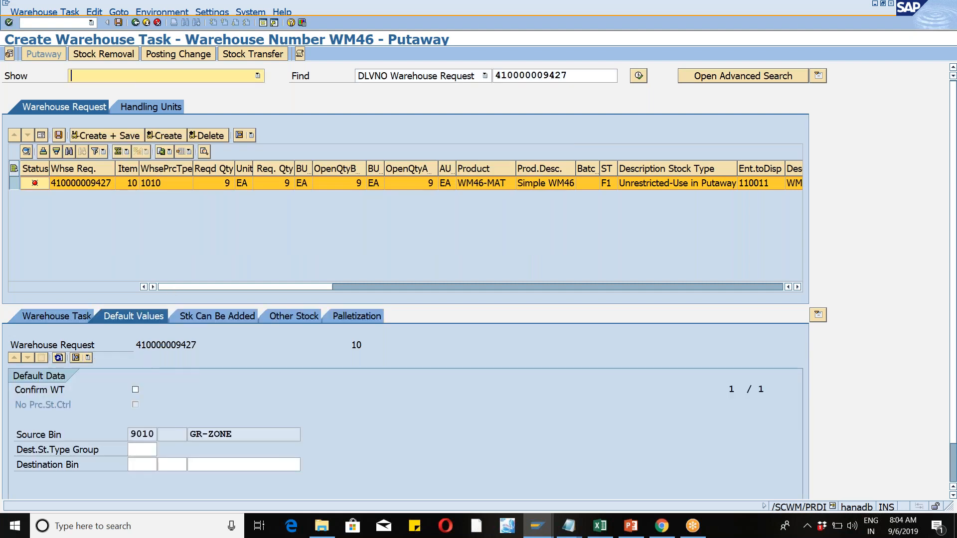
pyautogui.click(135, 23)
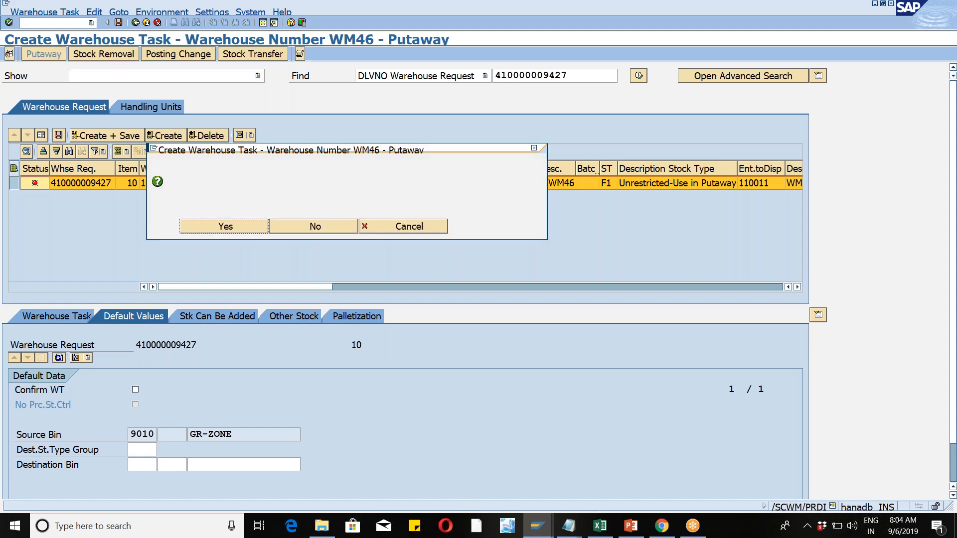
pyautogui.click(296, 230)
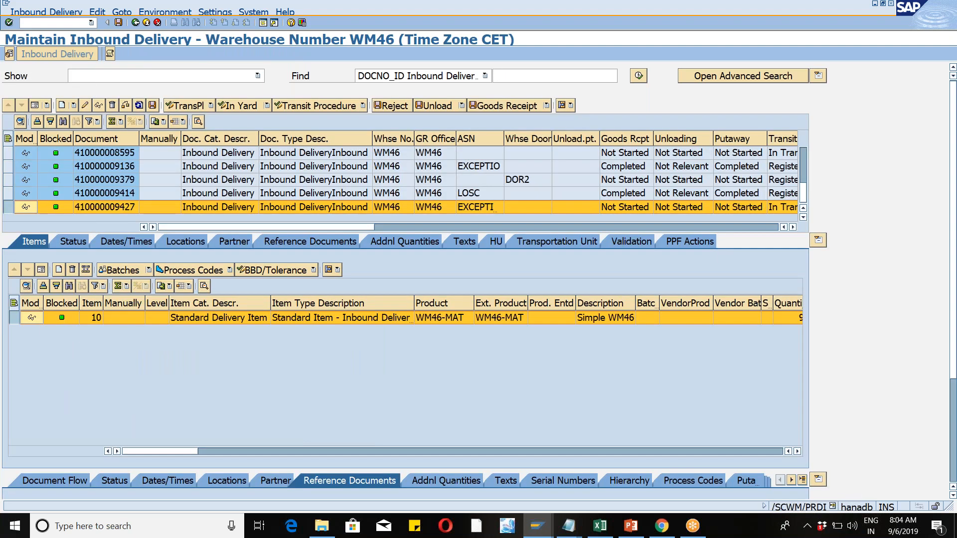
# - Start warehouse product maintenance (/SCWM/MAT1) in a new session
pyautogui.click(265, 22)
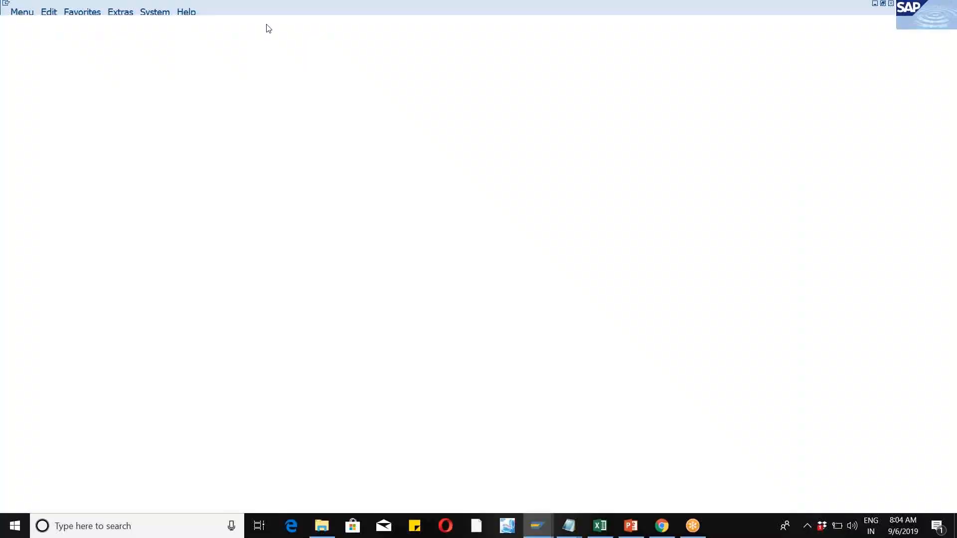
pyautogui.write('/n/scw')
pyautogui.write('m/mat')
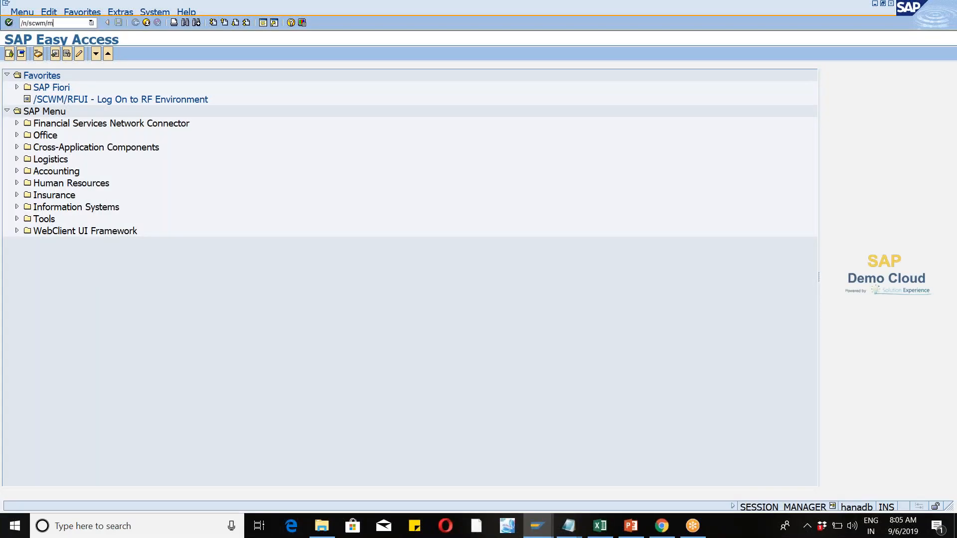
pyautogui.write('1')
pyautogui.press('Return')
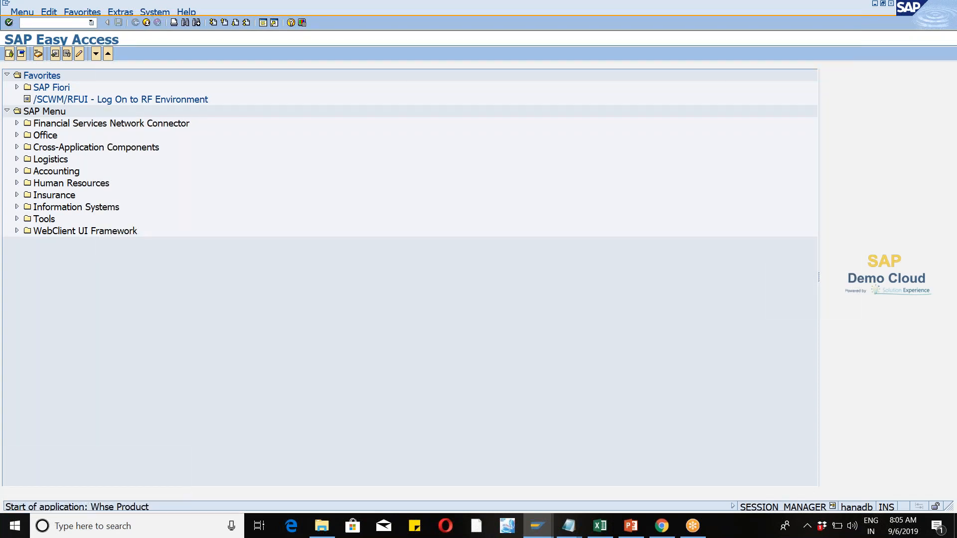
# - Open product WM46-MAT in warehouse WM46 for changes and bring up the putaway settings in its warehouse data
pyautogui.write('wm46')
pyautogui.press('Down')
pyautogui.press('Return')
pyautogui.press('Return')
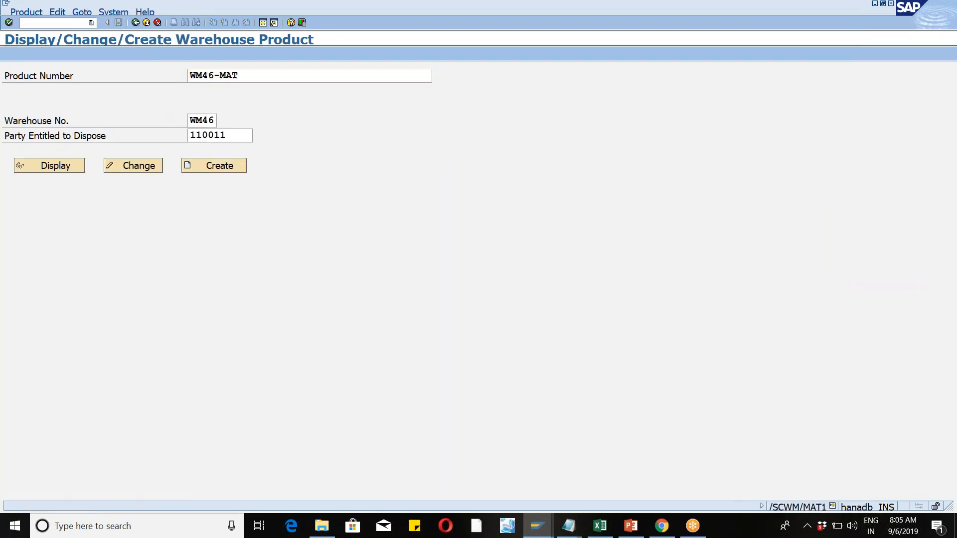
pyautogui.click(140, 169)
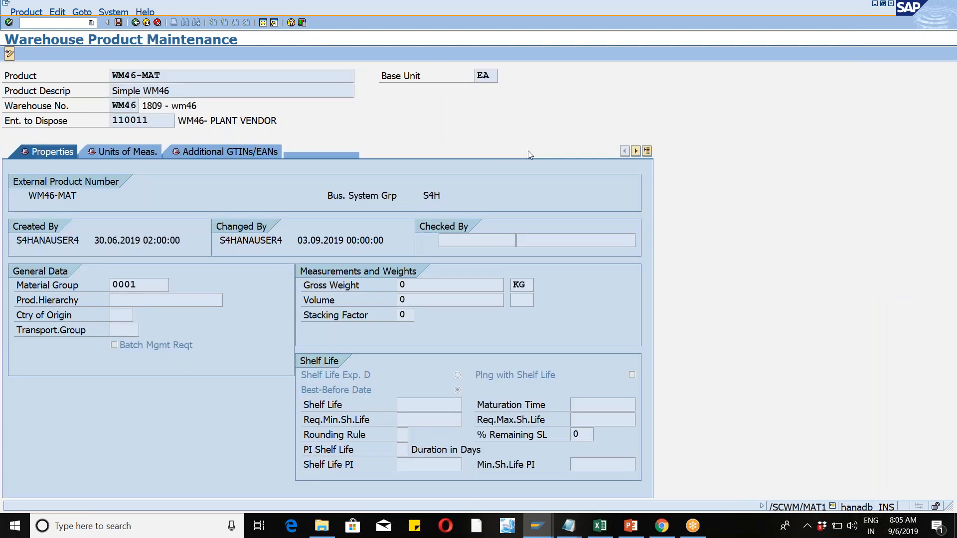
pyautogui.click(528, 151)
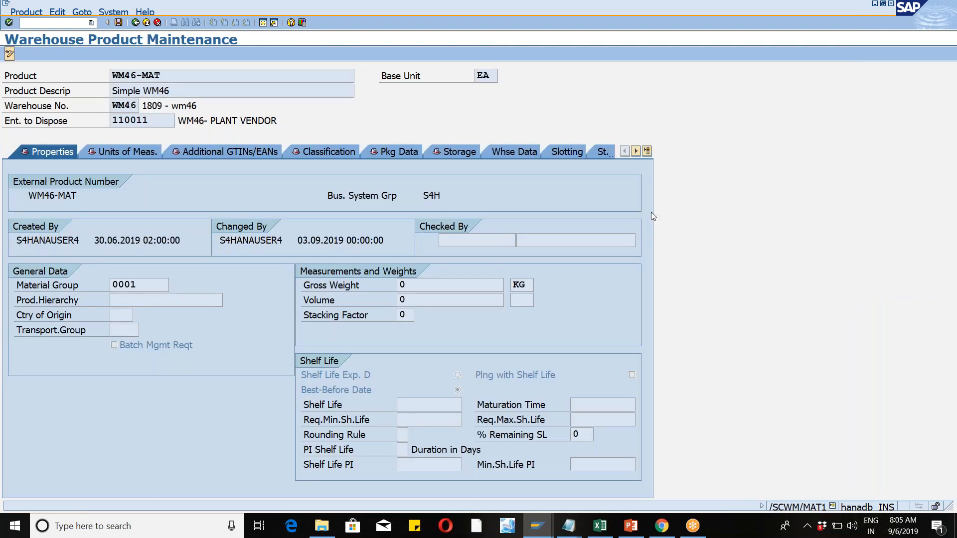
pyautogui.scroll(-5, 654, 336)
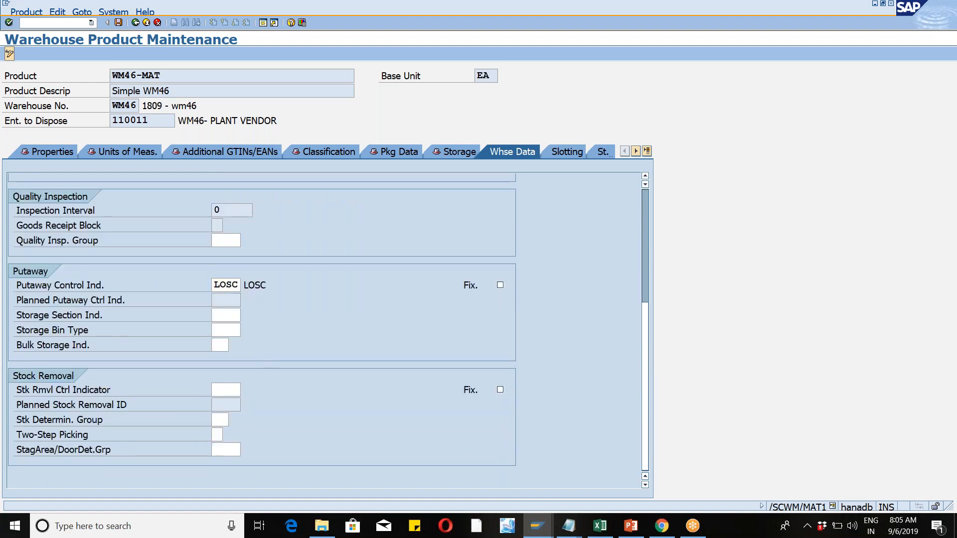
# - Check the possible putaway control indicators for the product and start the warehouse monitor (/SCWM/MON) in a new session
pyautogui.press('F4')
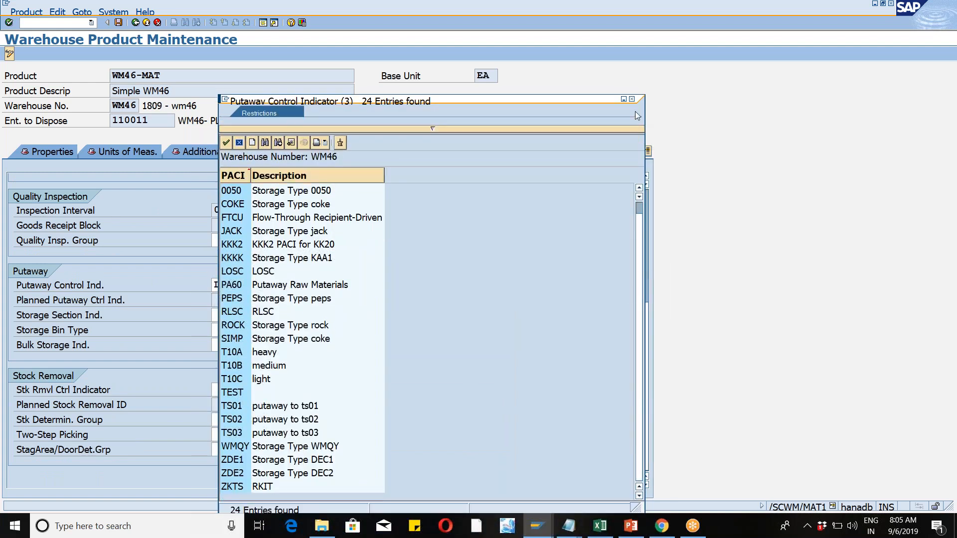
pyautogui.click(631, 99)
pyautogui.click(267, 24)
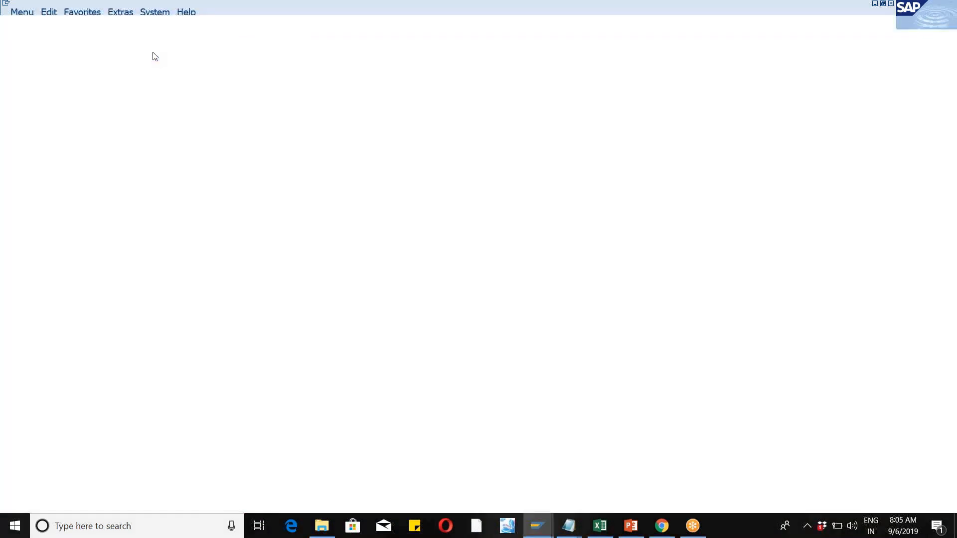
pyautogui.click(91, 23)
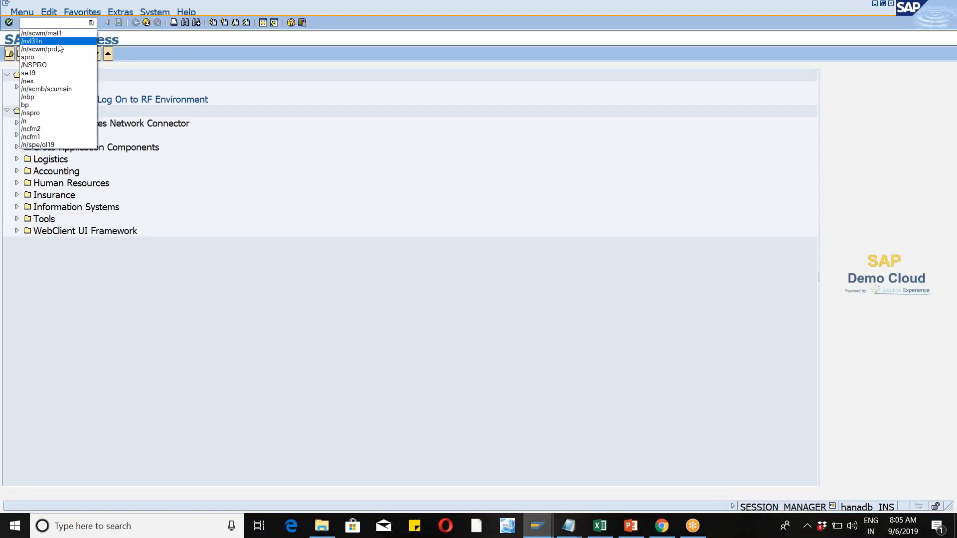
pyautogui.click(65, 33)
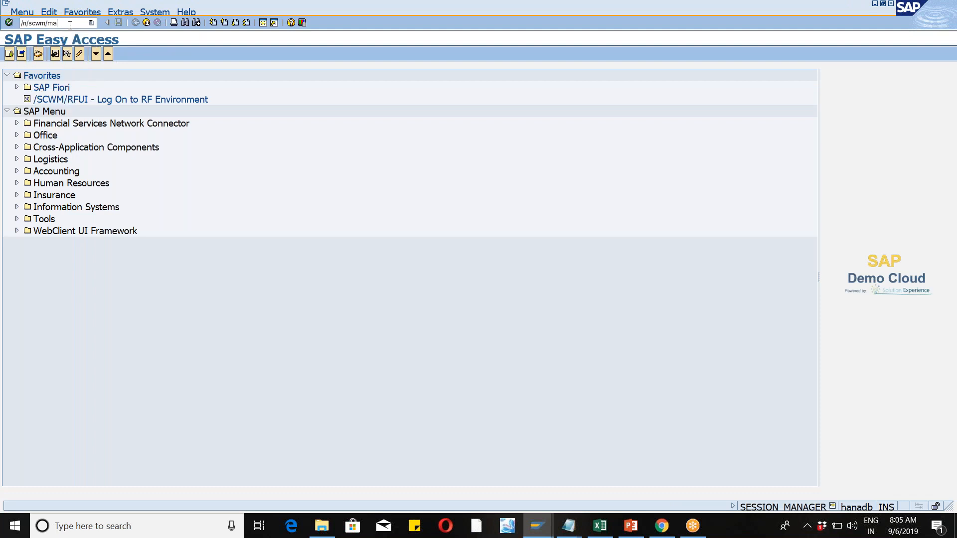
pyautogui.press('BackSpace')
pyautogui.write('o')
pyautogui.press('Return')
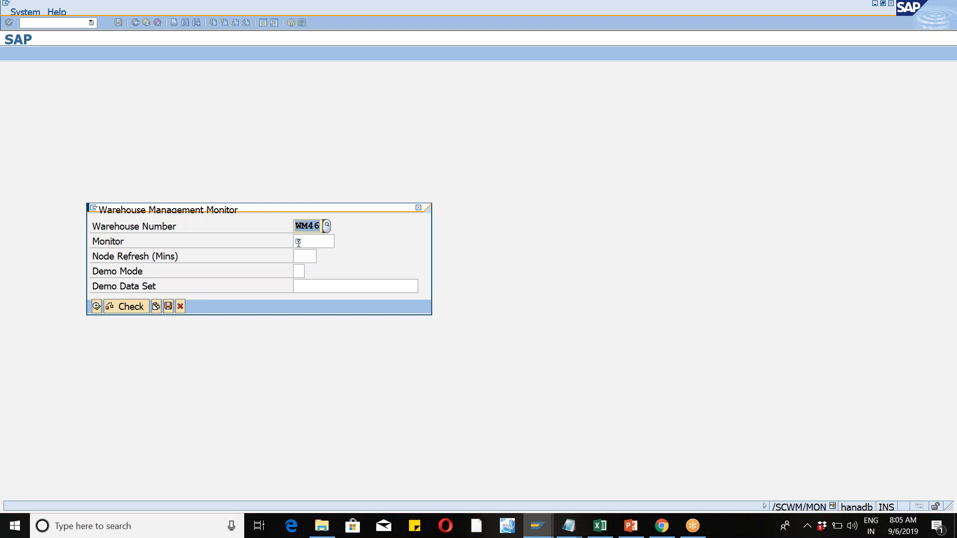
# - Open the warehouse management monitor with warehouse number WM46 and monitor SAP
pyautogui.click(298, 242)
pyautogui.write('sap')
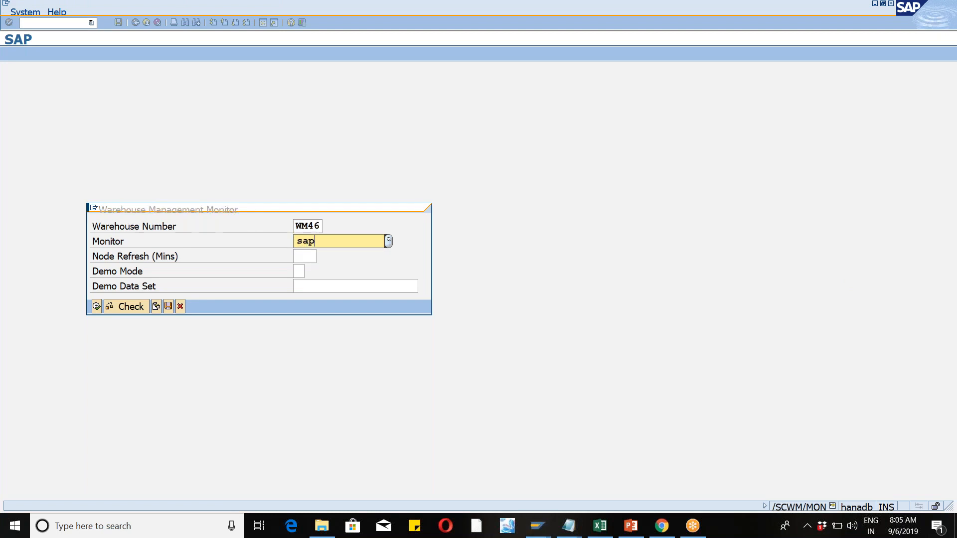
pyautogui.click(331, 270)
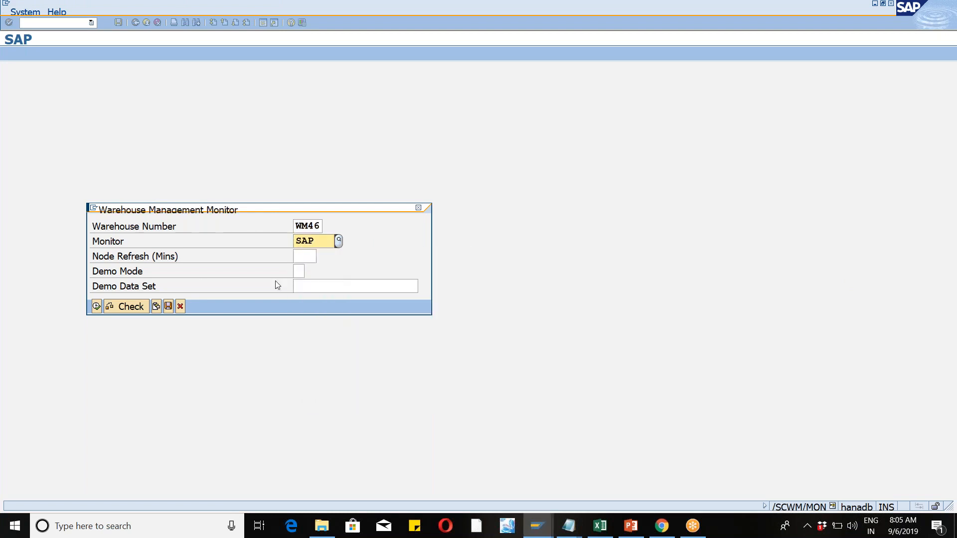
pyautogui.click(97, 306)
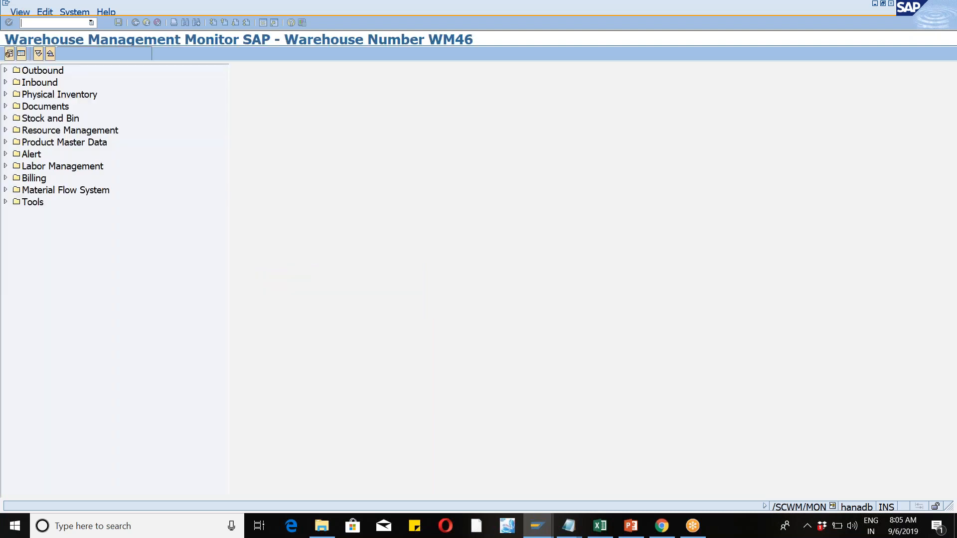
# - Run the Available Stock query under Stock and Bin for product WM46-MAT
pyautogui.click(5, 118)
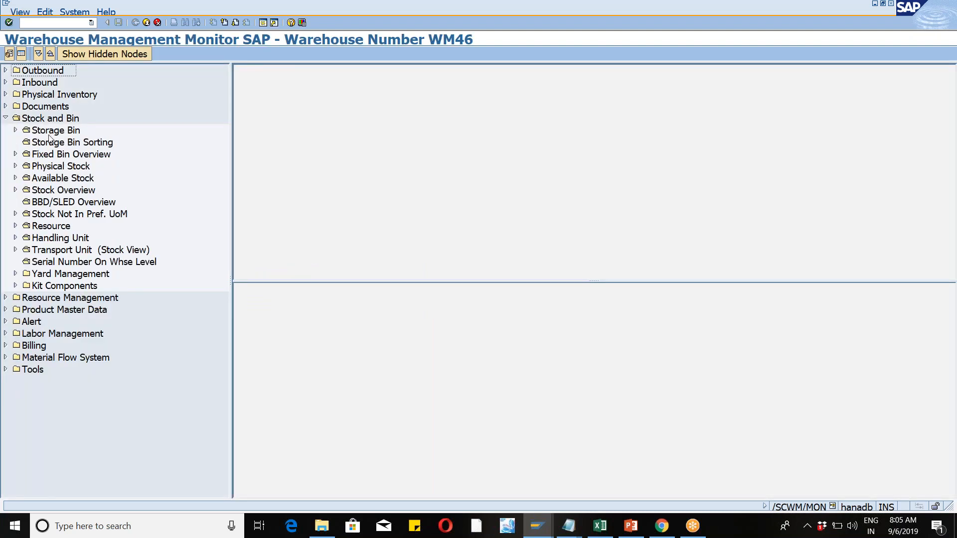
pyautogui.click(46, 180)
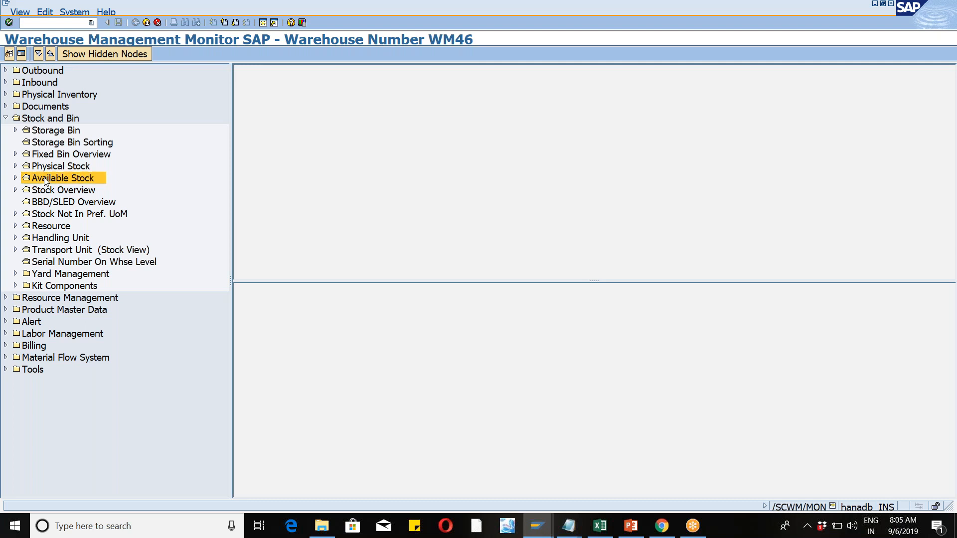
pyautogui.doubleClick(45, 179)
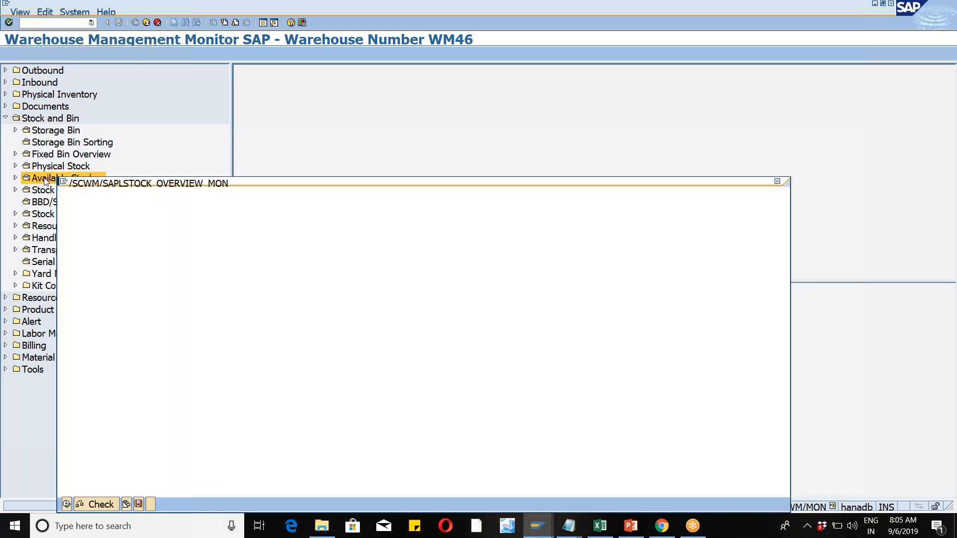
pyautogui.write('wm46-mat')
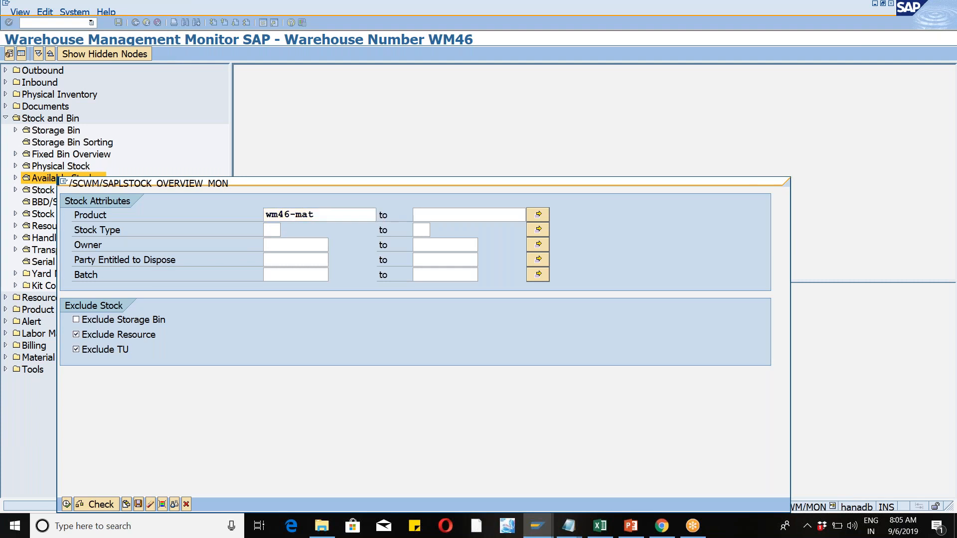
pyautogui.press('Return')
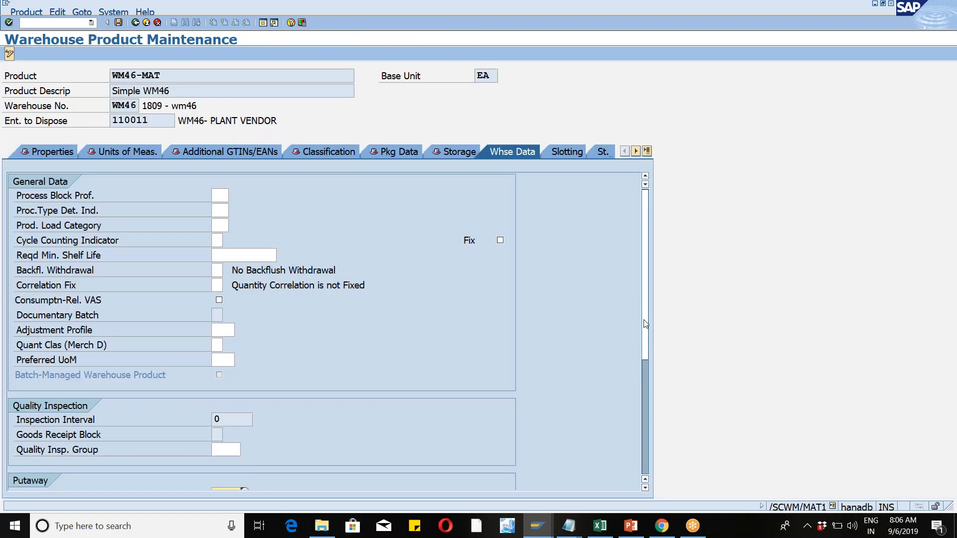
# - Search the possible putaway control indicators of product WM46-MAT for "high" and close the value list
pyautogui.moveTo(644, 321); pyautogui.dragTo(653, 426)
pyautogui.click(244, 300)
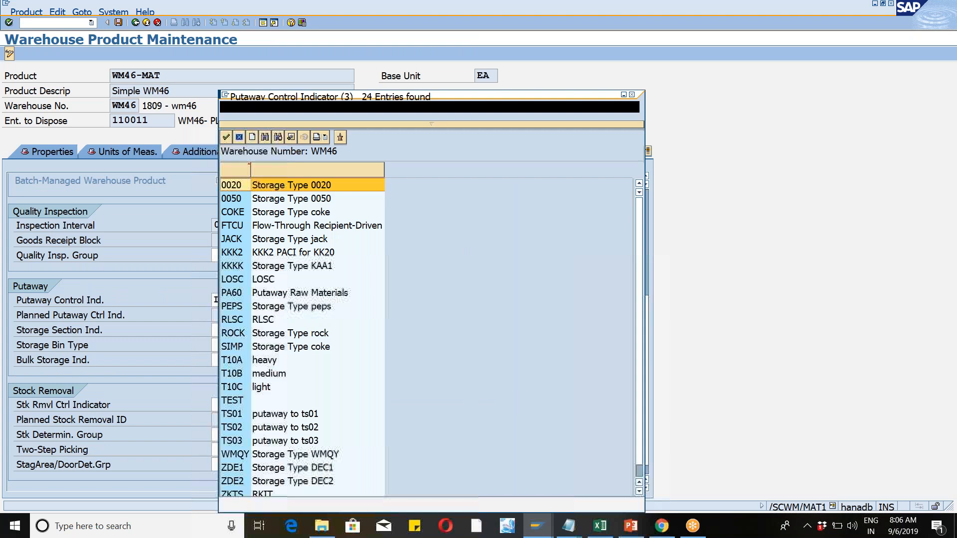
pyautogui.scroll(-1, 563, 410)
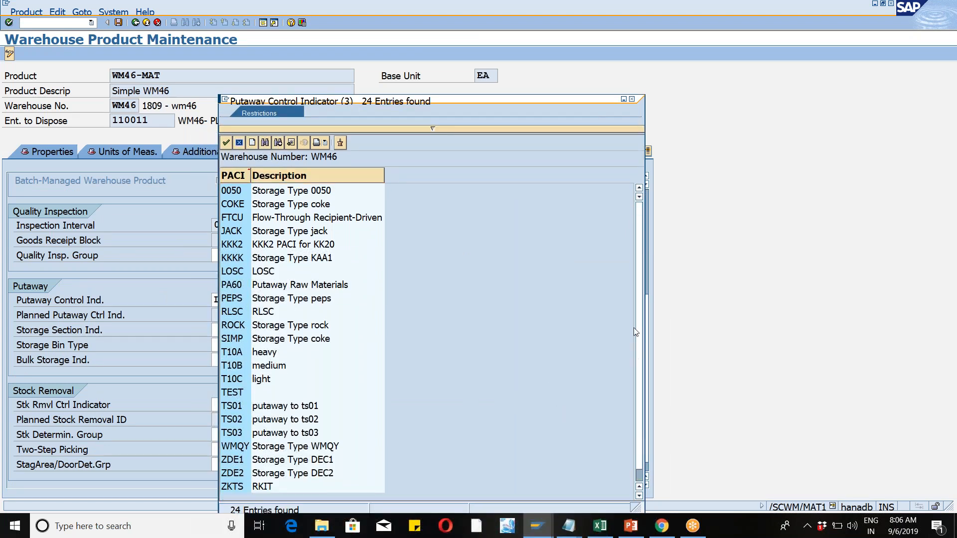
pyautogui.scroll(1, 635, 331)
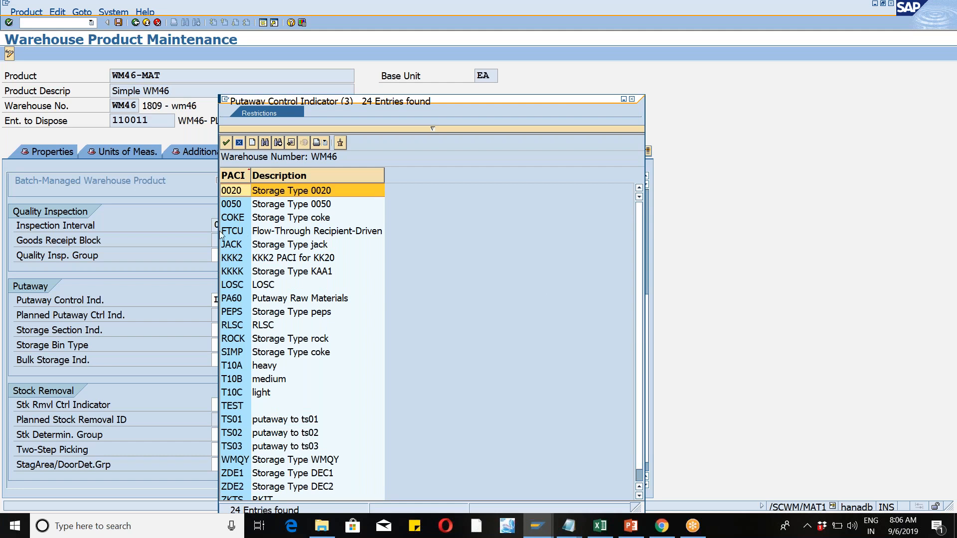
pyautogui.click(264, 142)
pyautogui.write('heav')
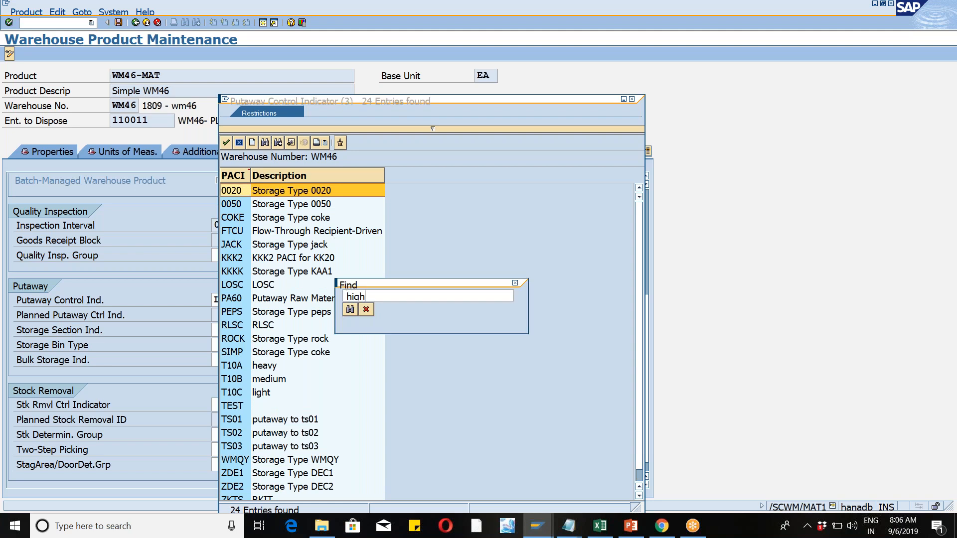
pyautogui.press('Return')
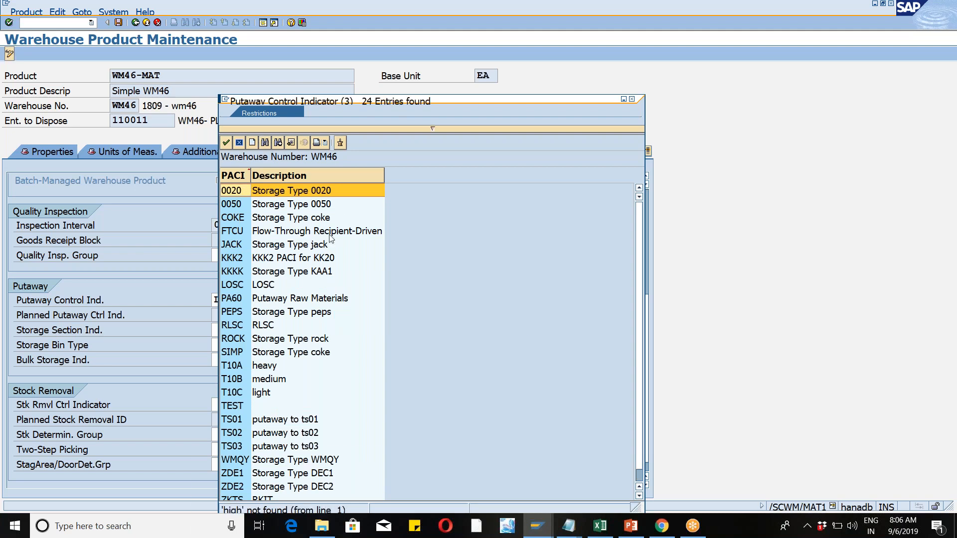
pyautogui.click(632, 100)
# - Clear the putaway control indicator of product WM46-MAT, save, and leave warehouse product maintenance
pyautogui.doubleClick(223, 301)
pyautogui.press('BackSpace')
pyautogui.click(390, 209)
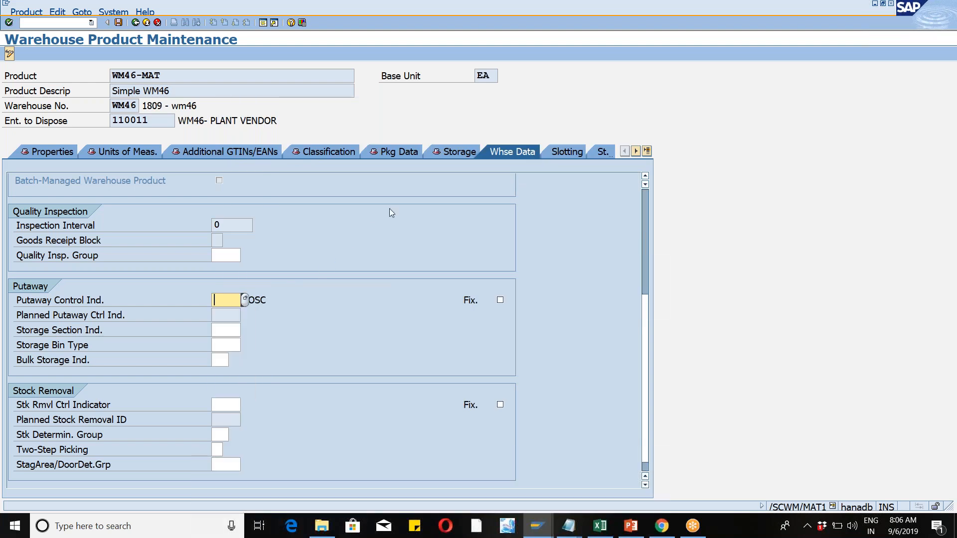
pyautogui.click(118, 22)
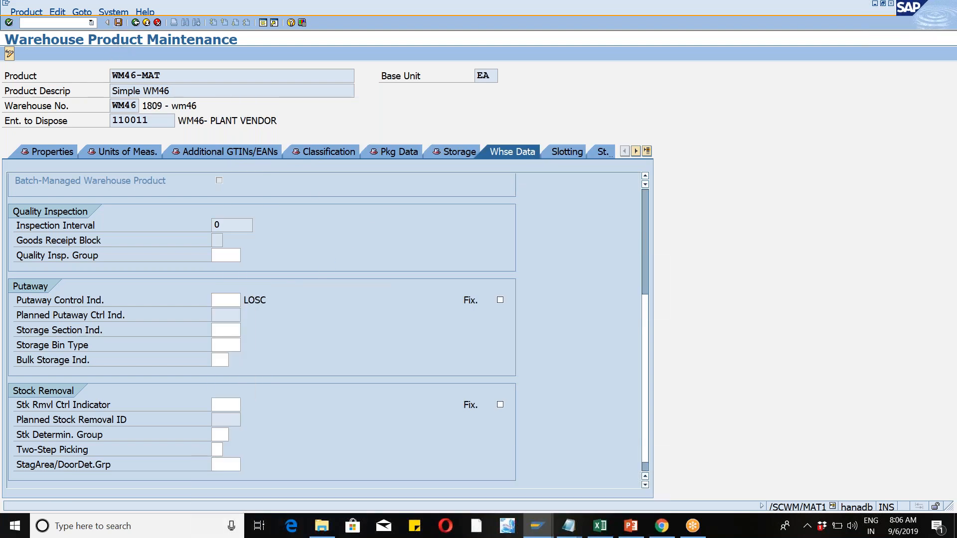
pyautogui.click(140, 23)
pyautogui.click(146, 23)
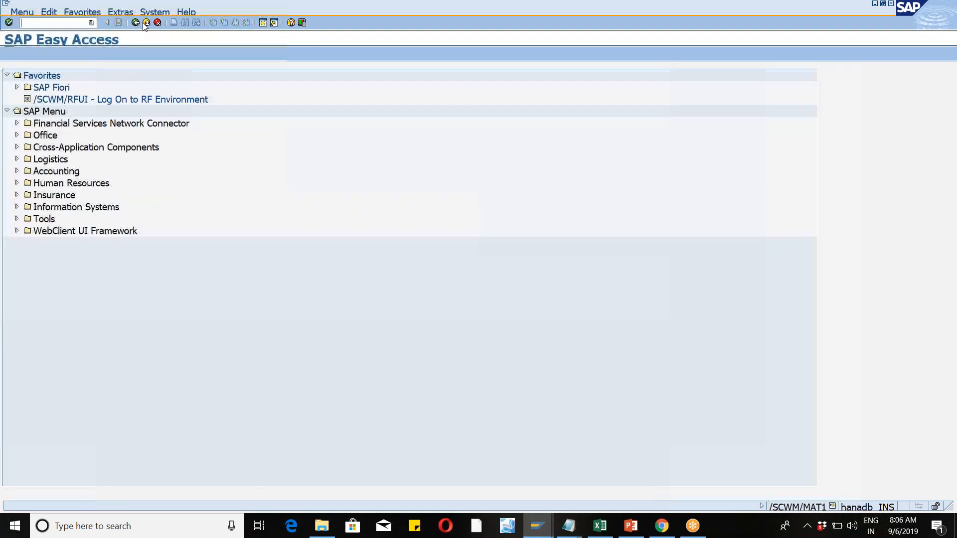
# - Start Customizing (SPRO), display the implementation guide, and expand it to Extended Warehouse Management within SCM Extended Warehouse Management
pyautogui.write('spro')
pyautogui.press('Return')
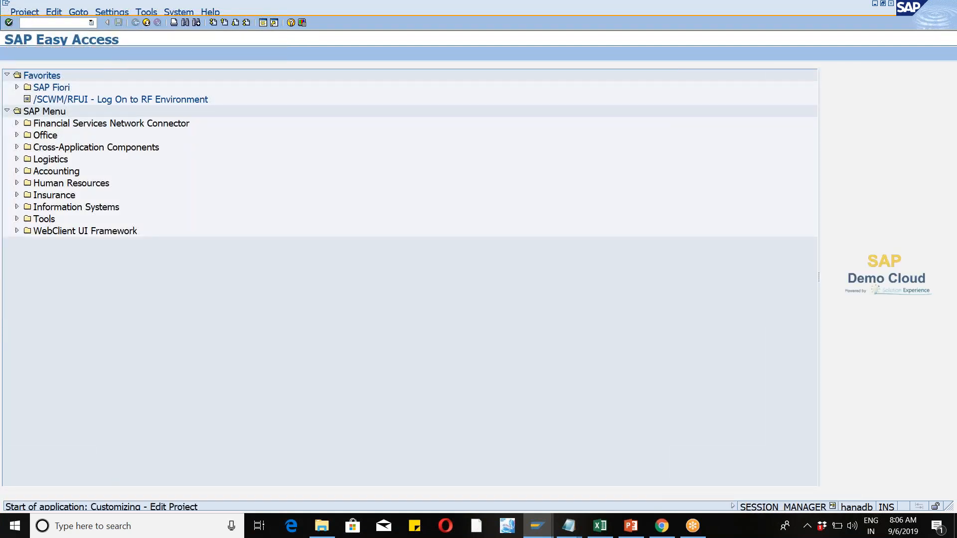
pyautogui.click(60, 54)
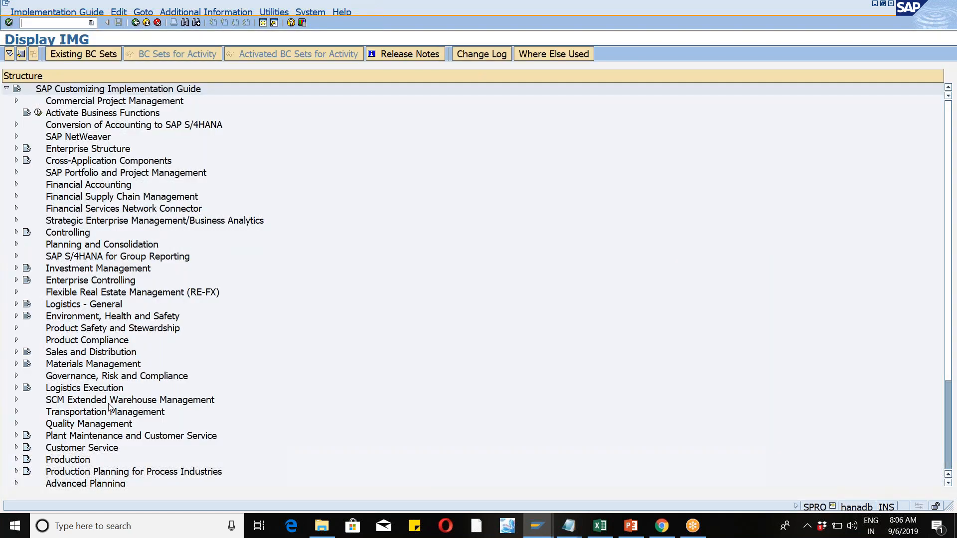
pyautogui.click(16, 399)
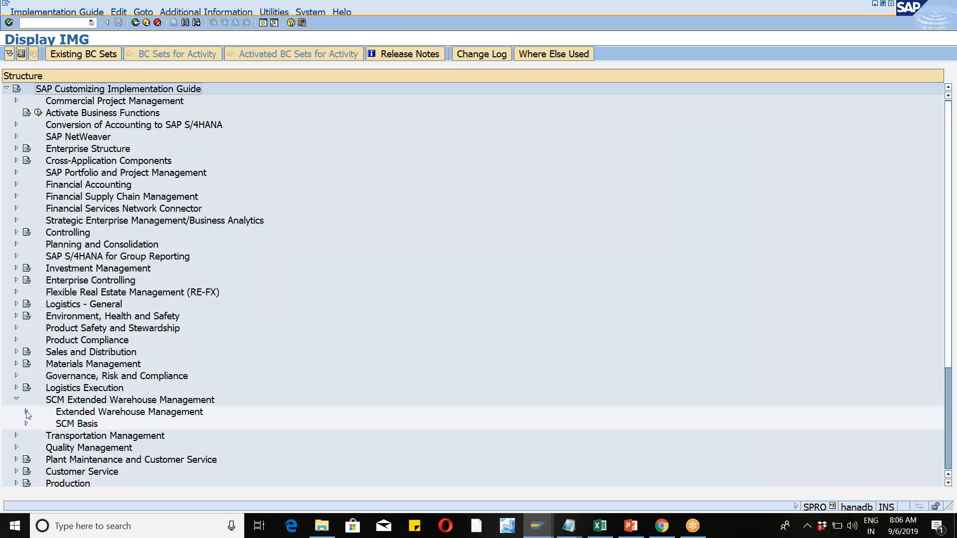
pyautogui.click(26, 412)
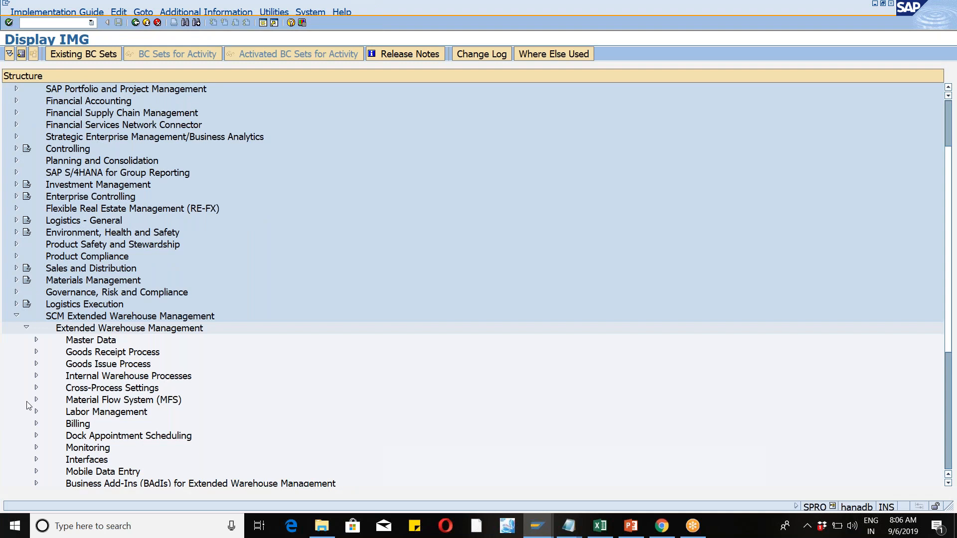
pyautogui.click(36, 341)
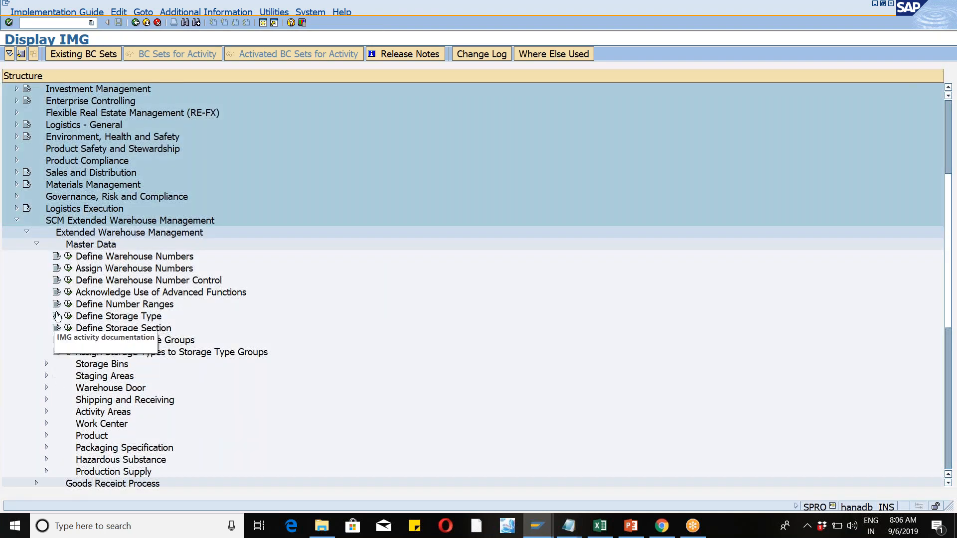
pyautogui.click(46, 364)
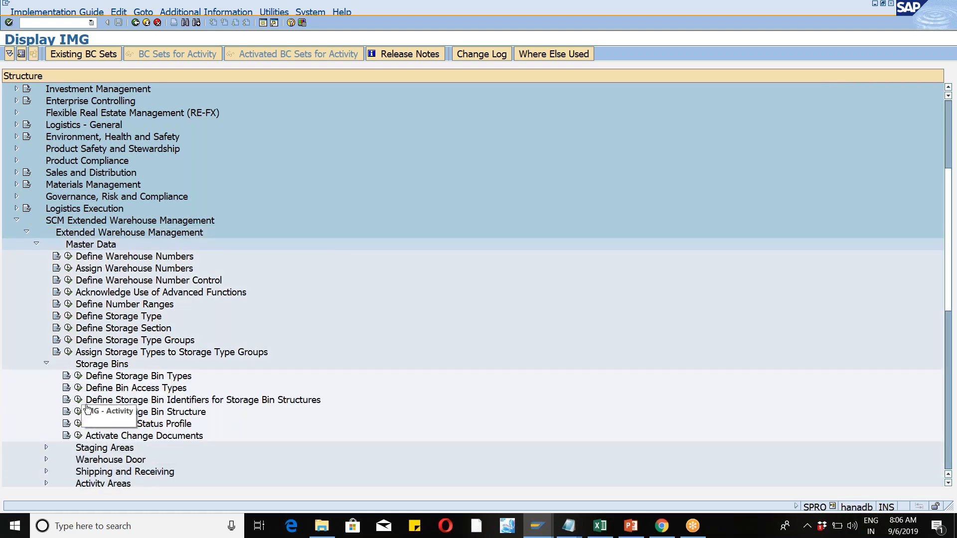
pyautogui.click(47, 363)
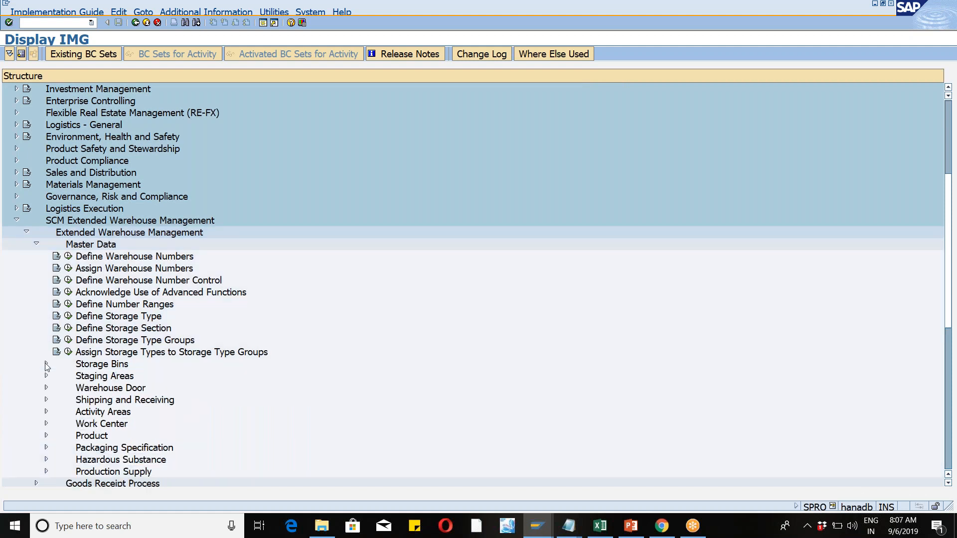
pyautogui.click(35, 244)
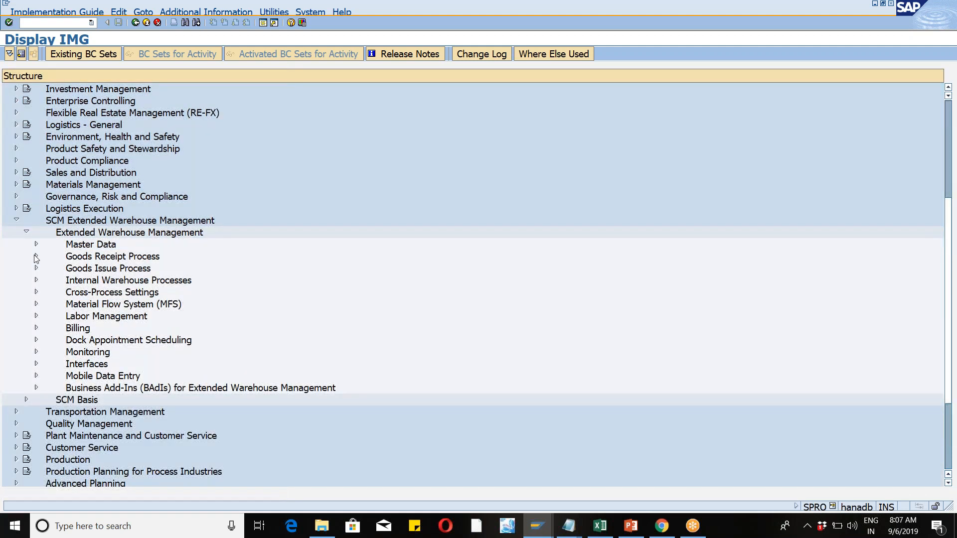
# - Open Define Storage Type Search Sequence for Putaway within the Goods Receipt Process strategies for storage type search
pyautogui.click(36, 256)
pyautogui.click(47, 304)
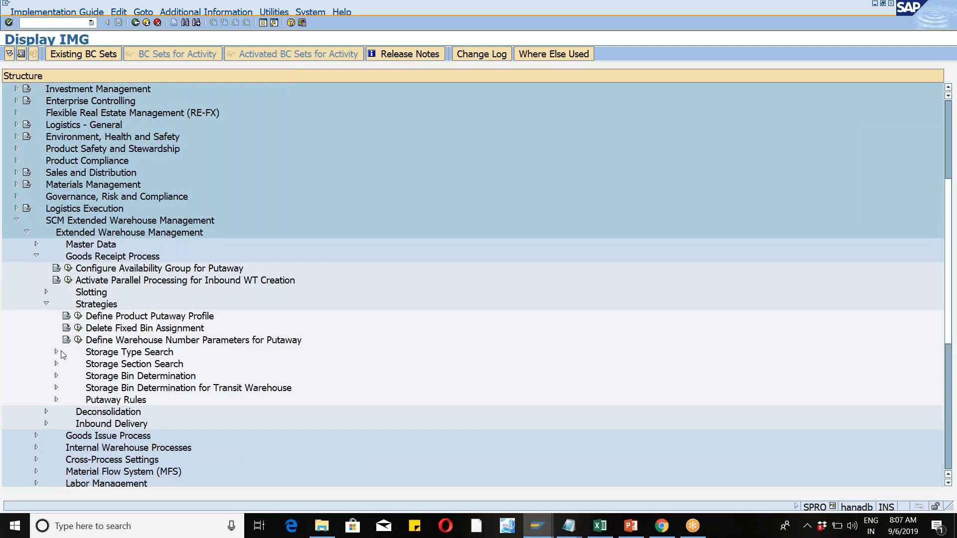
pyautogui.click(56, 353)
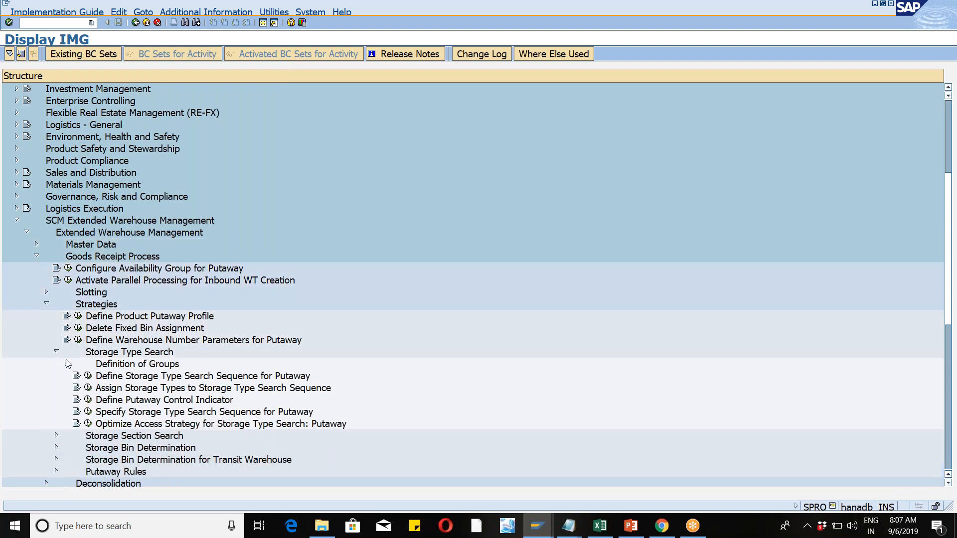
pyautogui.click(89, 375)
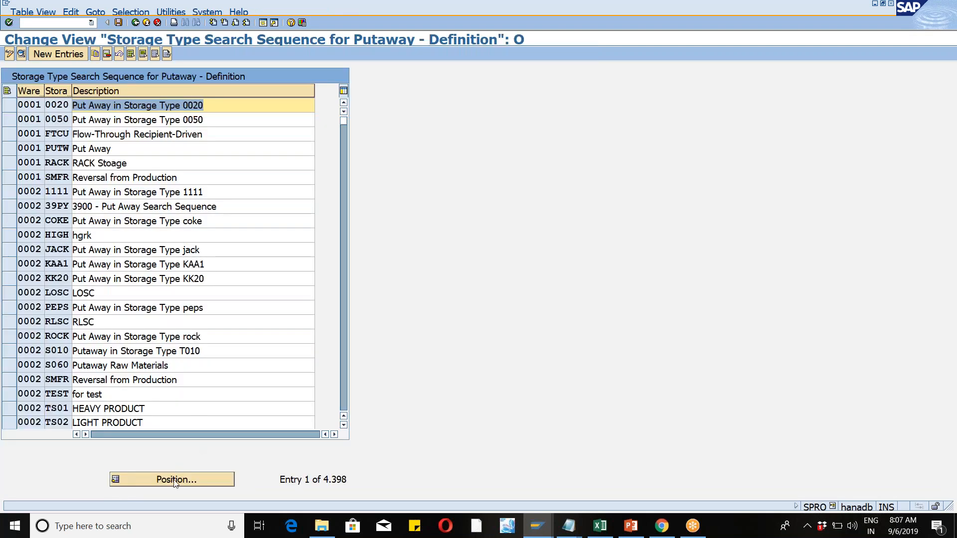
# - Position the putaway storage type search sequence table at warehouse WM46 and search sequence HIGH
pyautogui.click(174, 479)
pyautogui.write('wm46')
pyautogui.press('Tab')
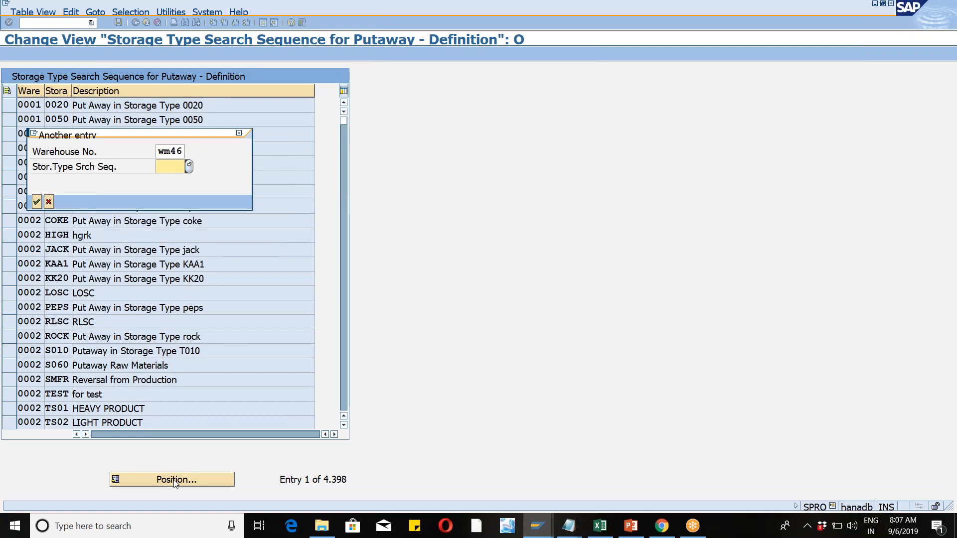
pyautogui.write('high')
pyautogui.press('Return')
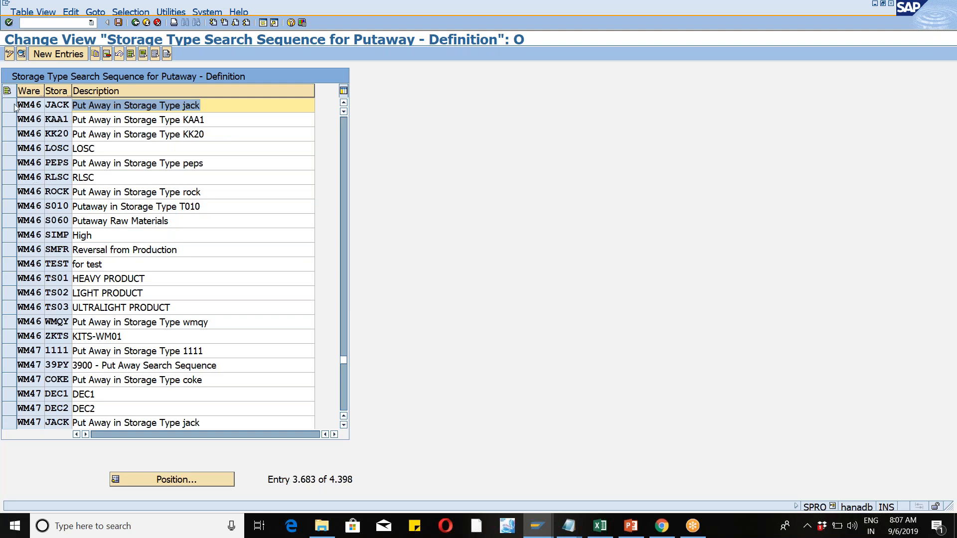
pyautogui.hotkey('alt', 'Tab')
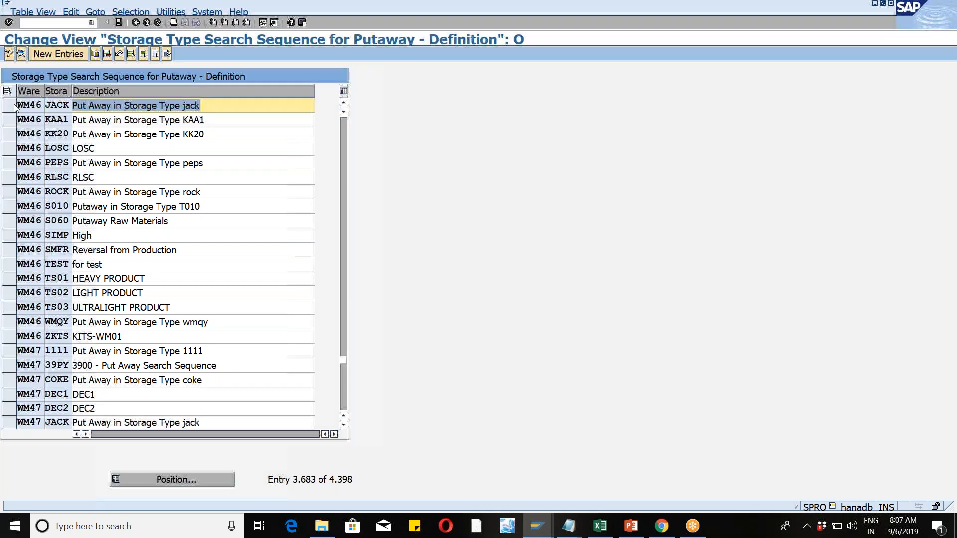
# - Open storage bin generation with transaction /n/scwm/ls10 in a separate session
pyautogui.hotkey('alt', 'Tab')
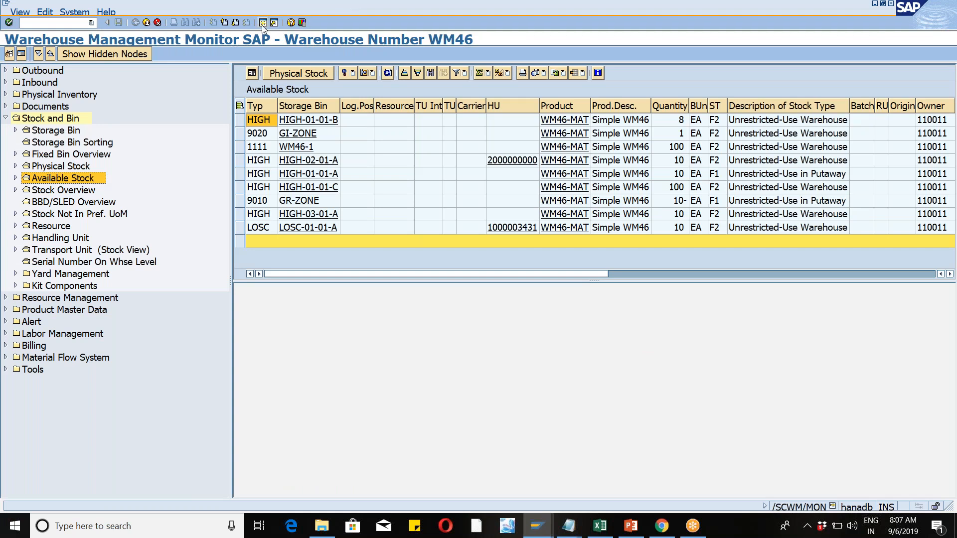
pyautogui.press('F3')
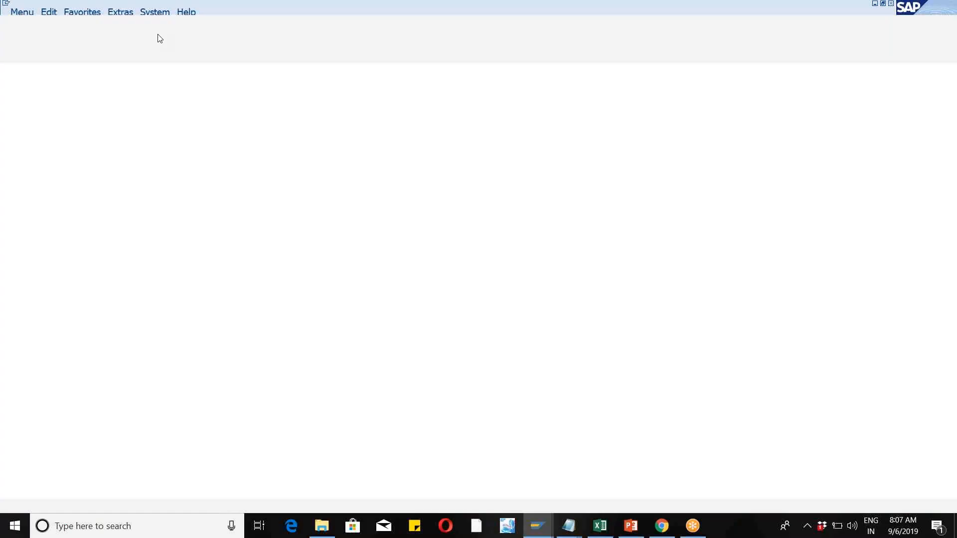
pyautogui.write('/n/scwm')
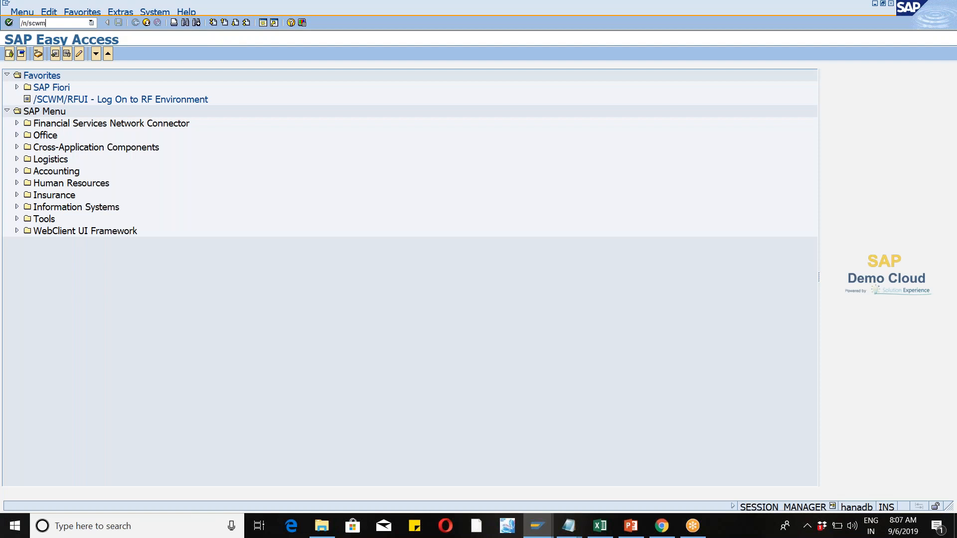
pyautogui.write('/ls10')
pyautogui.press('Return')
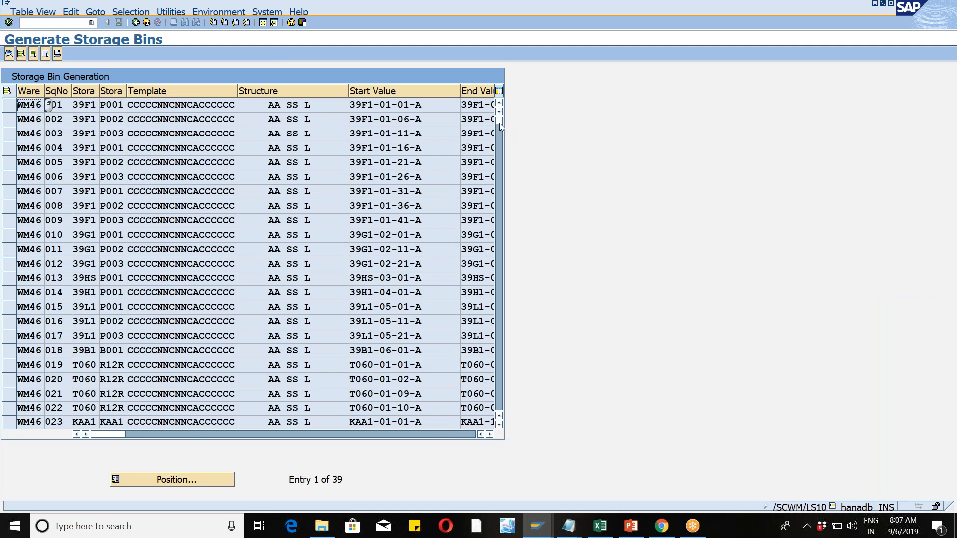
# - Display the existing bins of storage type HIGH through bin structure sequence 037, and return to the putaway search sequence definition
pyautogui.moveTo(502, 180); pyautogui.dragTo(497, 284)
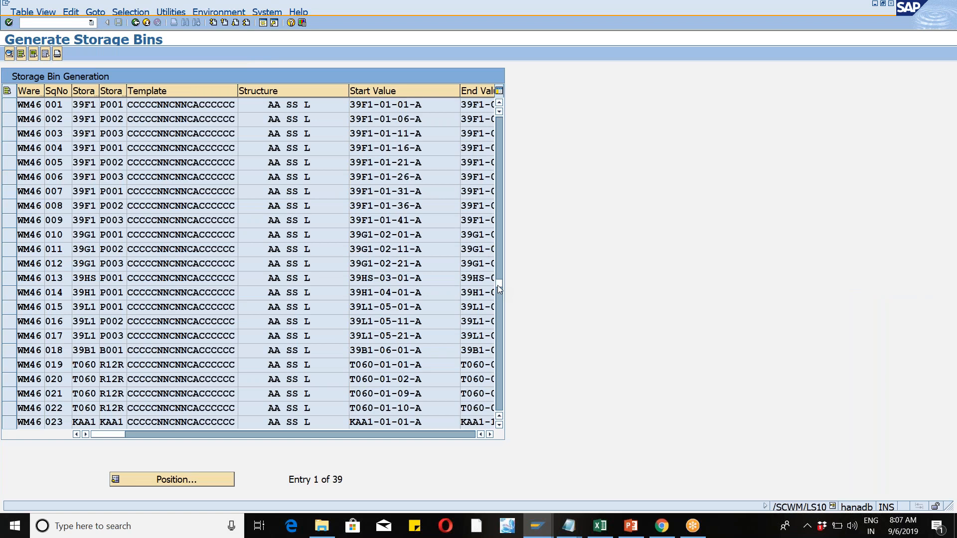
pyautogui.click(10, 321)
pyautogui.click(10, 53)
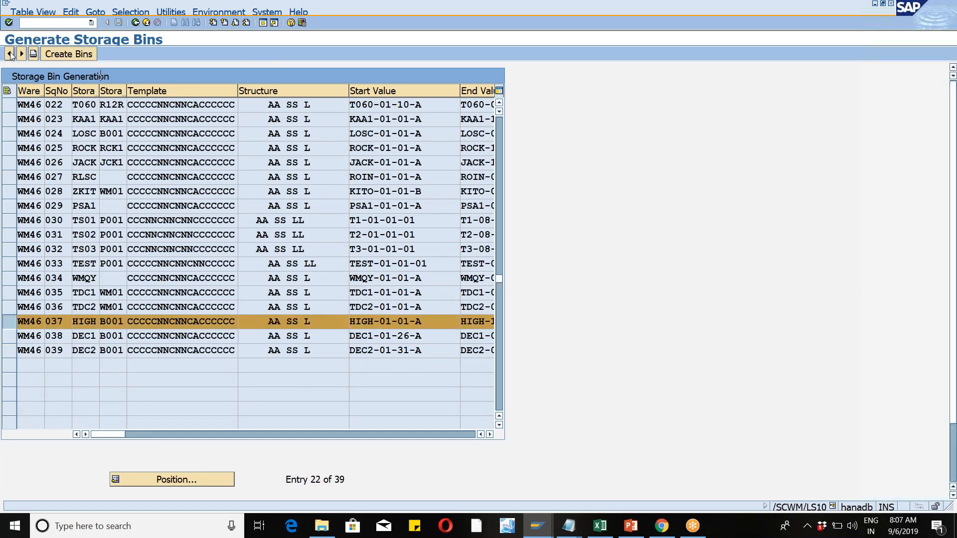
pyautogui.click(69, 54)
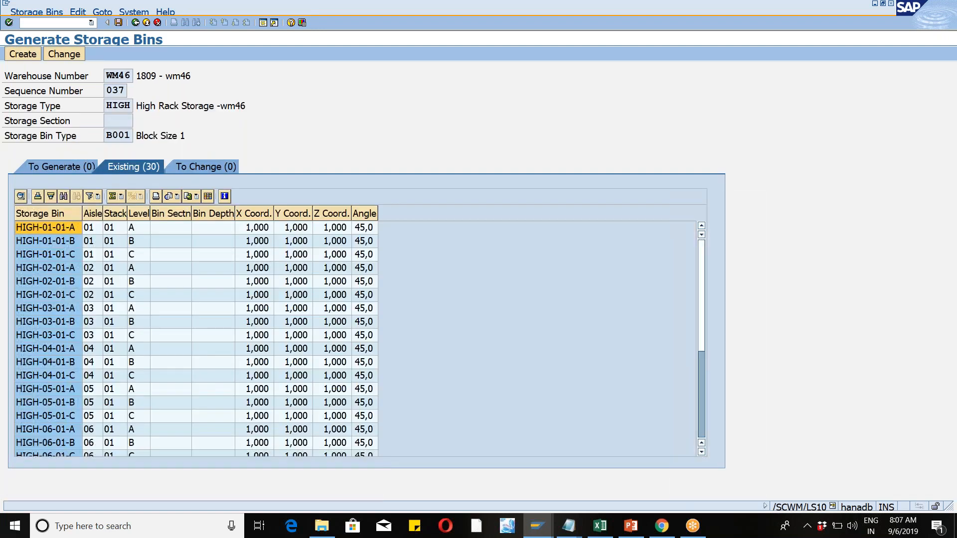
pyautogui.click(135, 22)
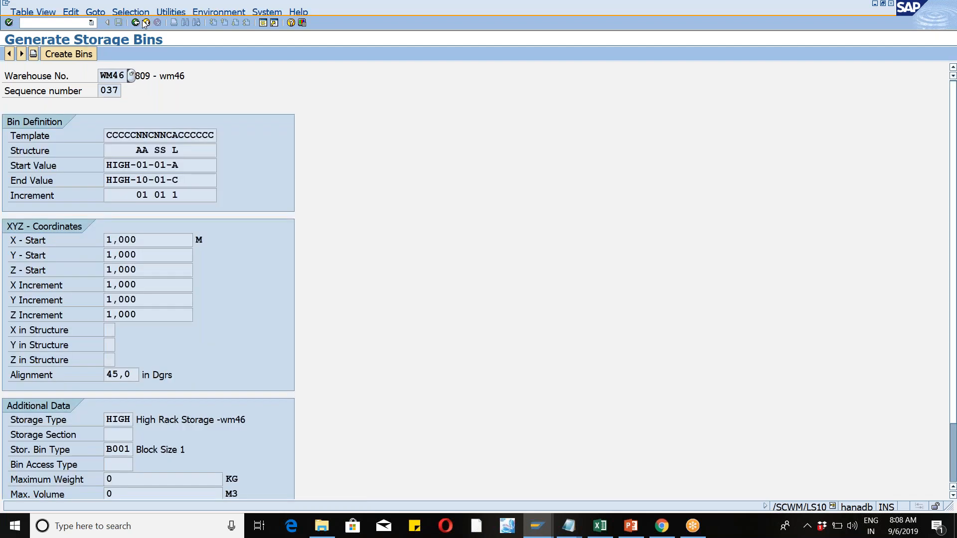
pyautogui.click(145, 23)
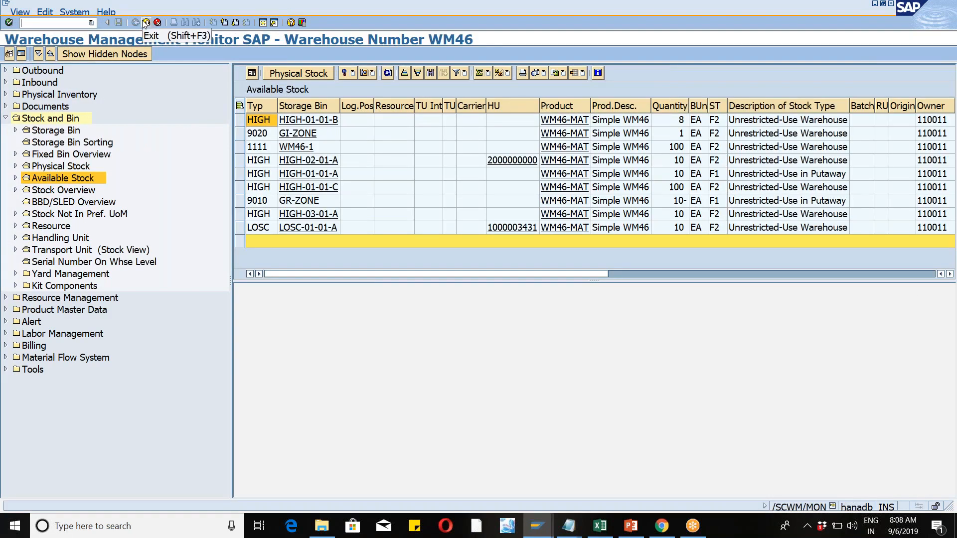
pyautogui.click(145, 23)
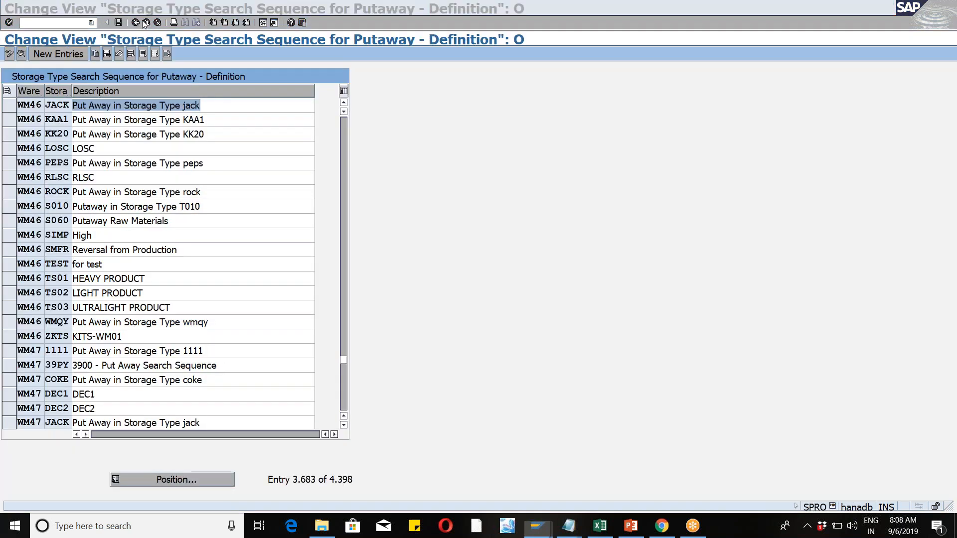
# - Copy the WM46 JACK entry as search sequence HIGH with description high, and save it to customizing request BP1K901886
pyautogui.click(95, 54)
pyautogui.press('Tab')
pyautogui.write('high')
pyautogui.press('Tab')
pyautogui.write('high')
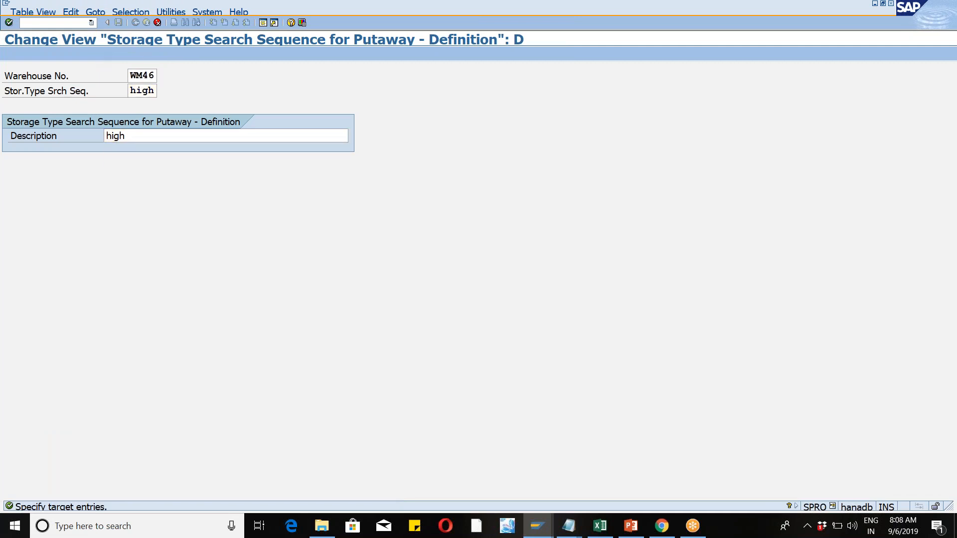
pyautogui.press('Return')
pyautogui.hotkey('ctrl', 's')
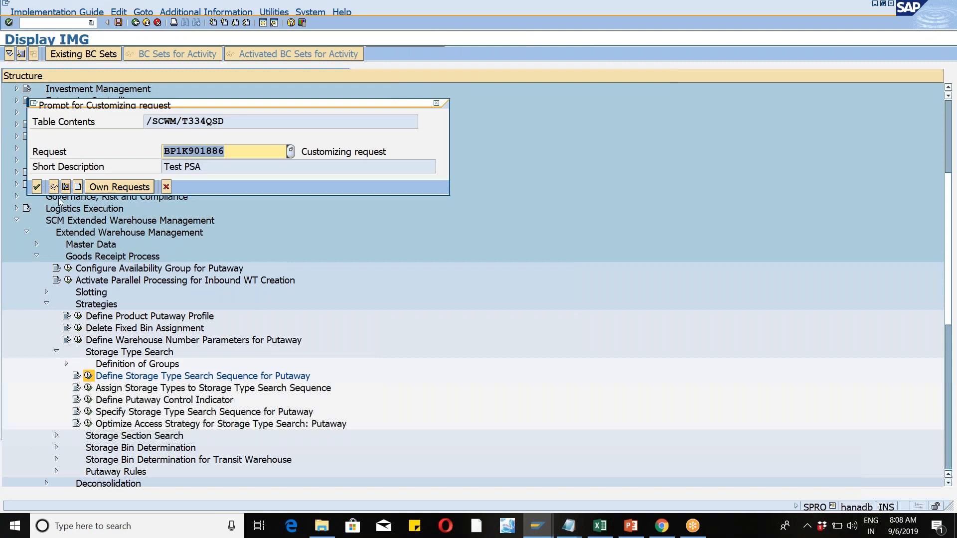
pyautogui.click(36, 187)
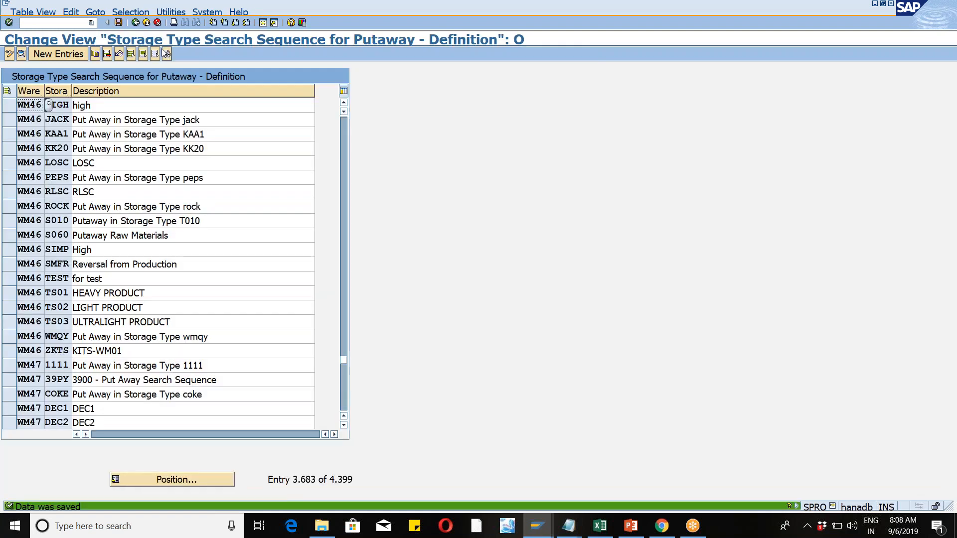
pyautogui.click(136, 23)
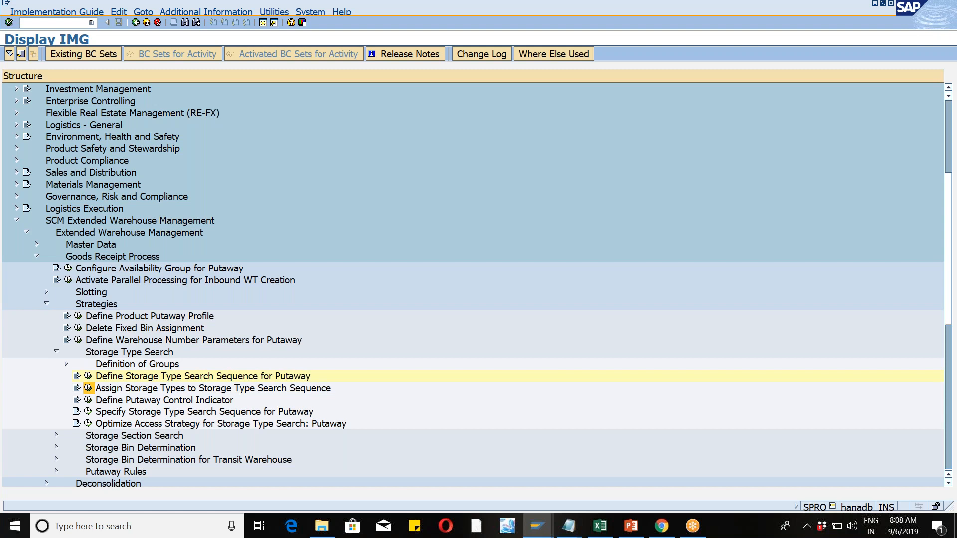
# - Open Assign Storage Types to Storage Type Search Sequence and position the table at warehouse WM46 and search sequence HIGH
pyautogui.click(88, 387)
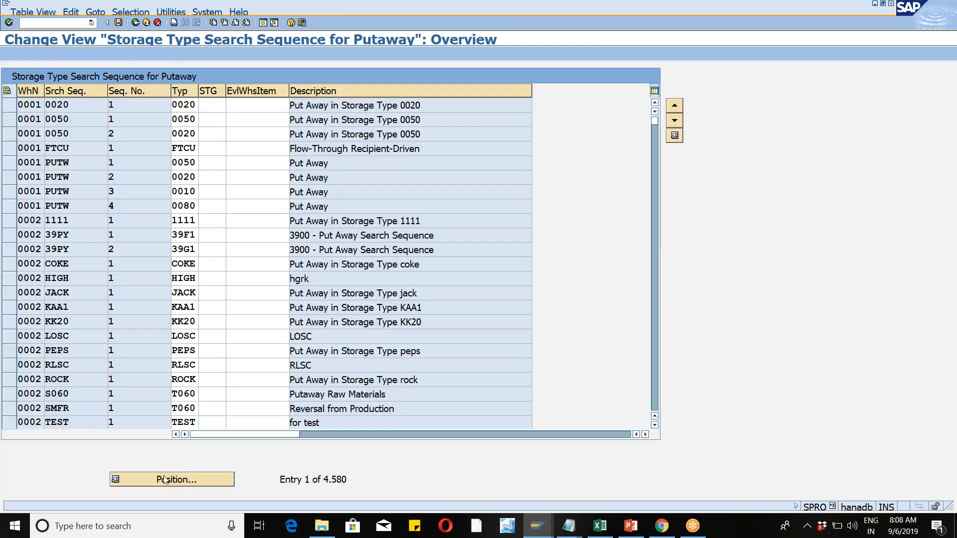
pyautogui.click(165, 479)
pyautogui.write('wm46')
pyautogui.press('Tab')
pyautogui.write('high')
pyautogui.press('Return')
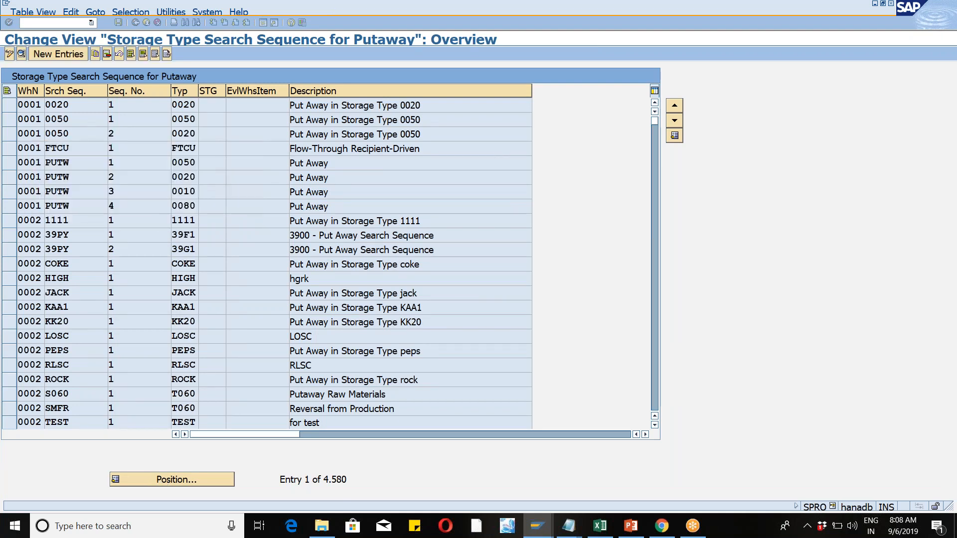
# - Copy the WM46 JACK assignment as search sequence HIGH with storage type HIGH, and save it to customizing request BP1K901886
pyautogui.click(9, 105)
pyautogui.click(94, 53)
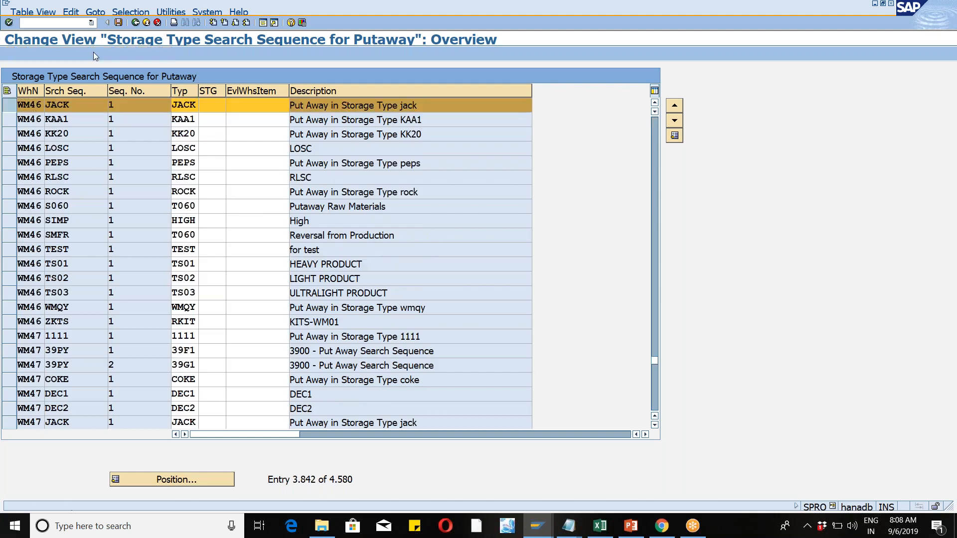
pyautogui.write('high')
pyautogui.press('Tab')
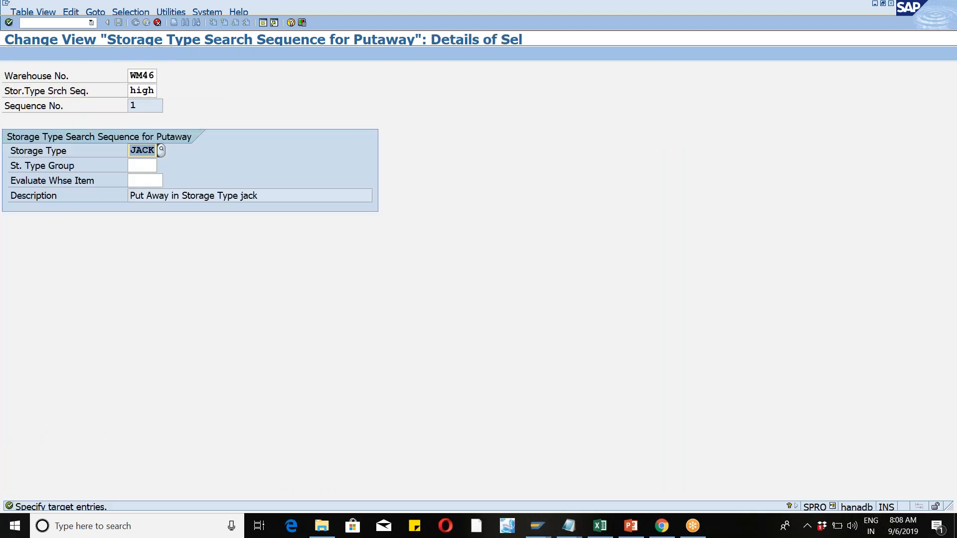
pyautogui.write('high')
pyautogui.press('Return')
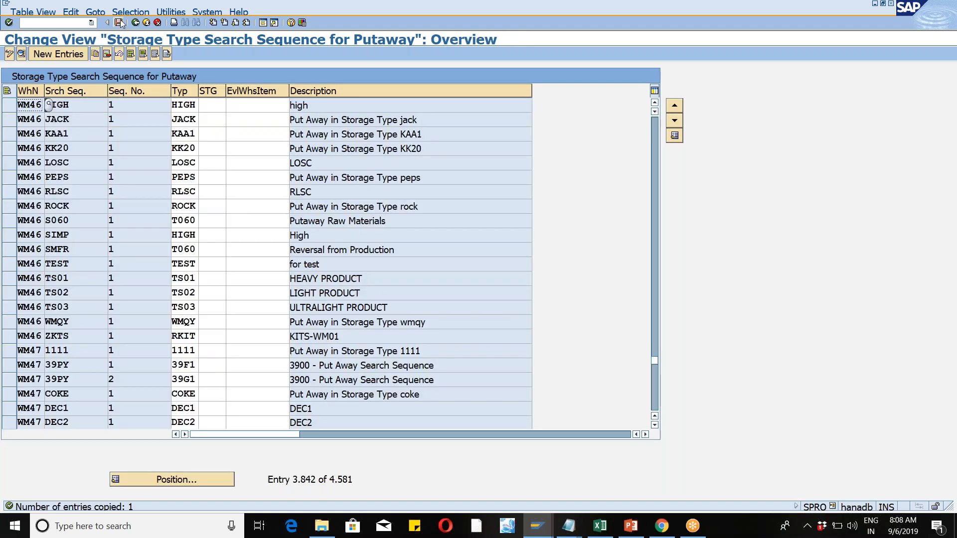
pyautogui.click(119, 22)
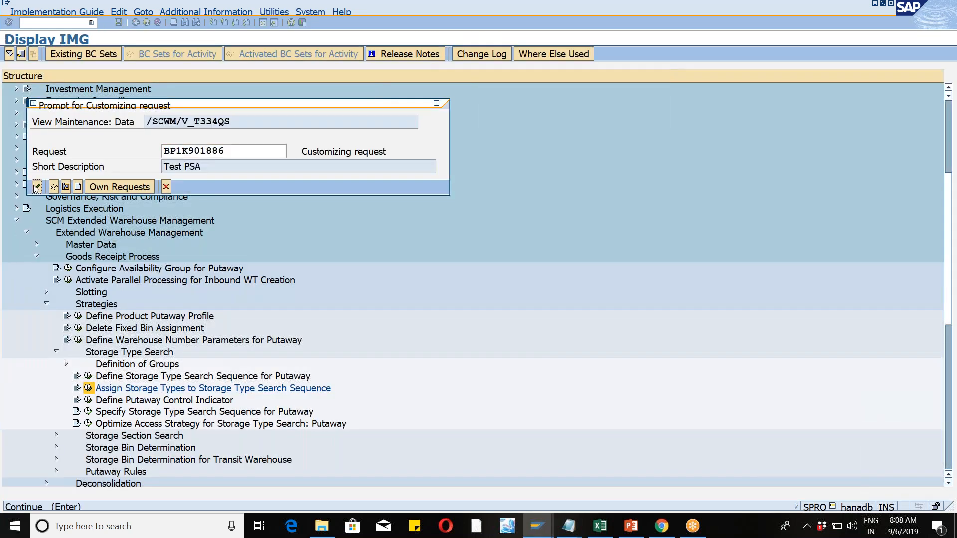
pyautogui.click(36, 187)
pyautogui.click(135, 22)
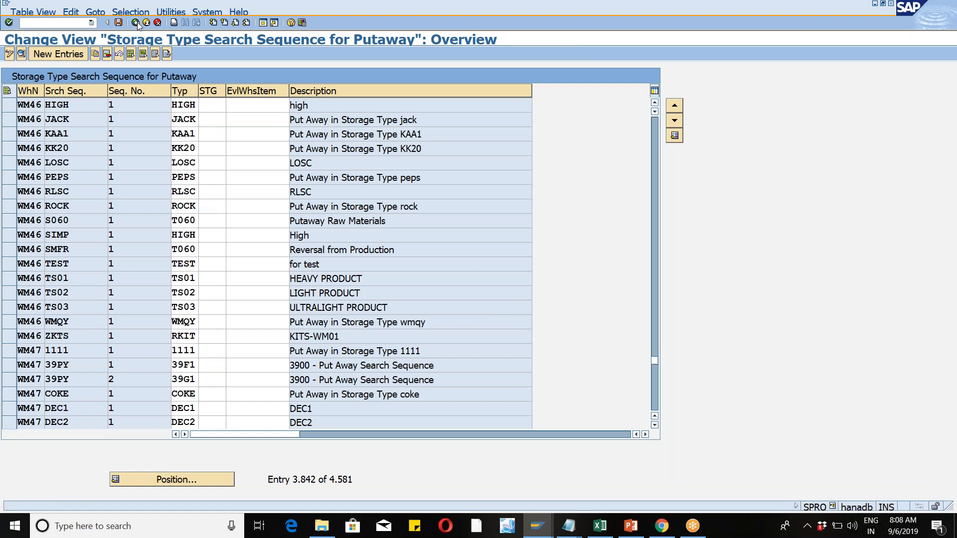
# - Open Specify Storage Type Search Sequence for Putaway and position the table within warehouse WM46
pyautogui.click(88, 411)
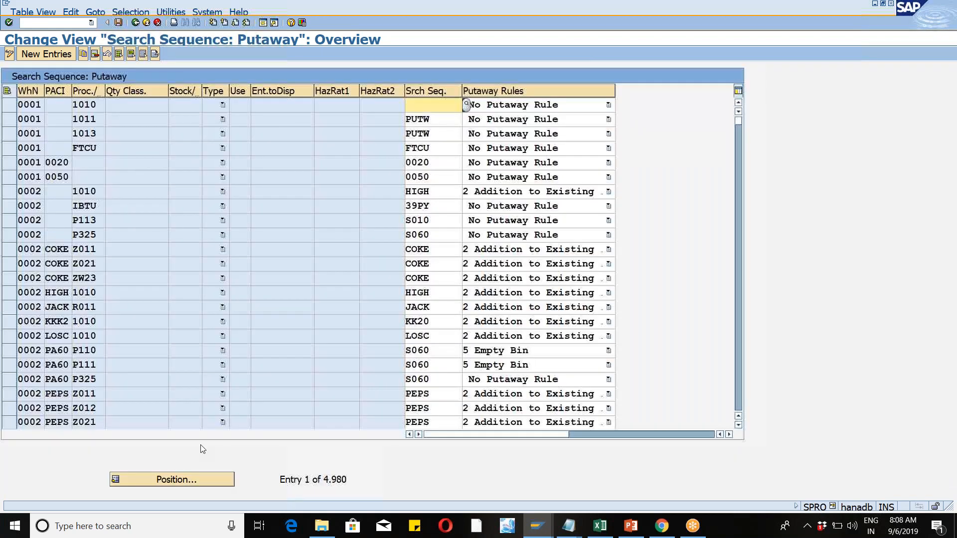
pyautogui.click(166, 478)
pyautogui.press('Return')
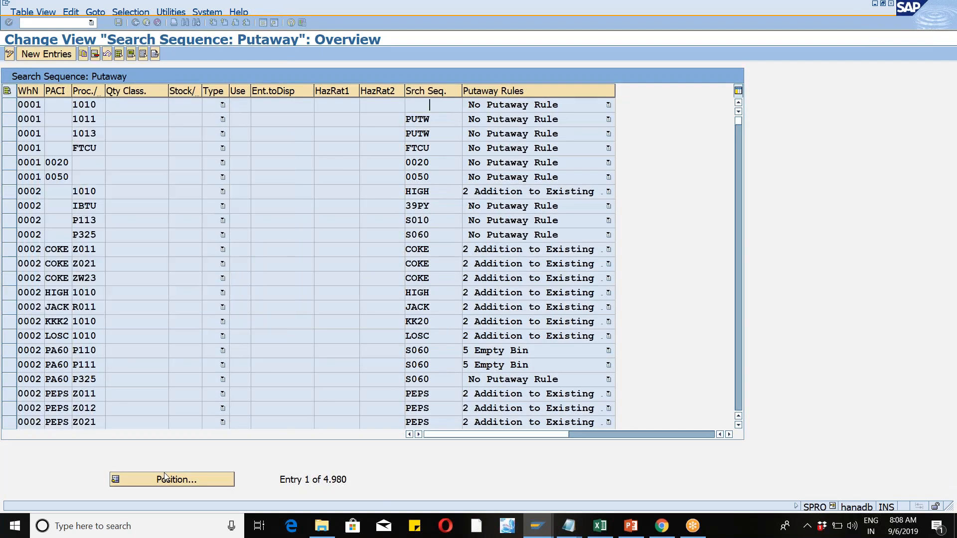
# - Try to copy the WM46 JACK entry with an empty putaway control indicator, process type 1010, and search sequence HIGH
pyautogui.click(82, 55)
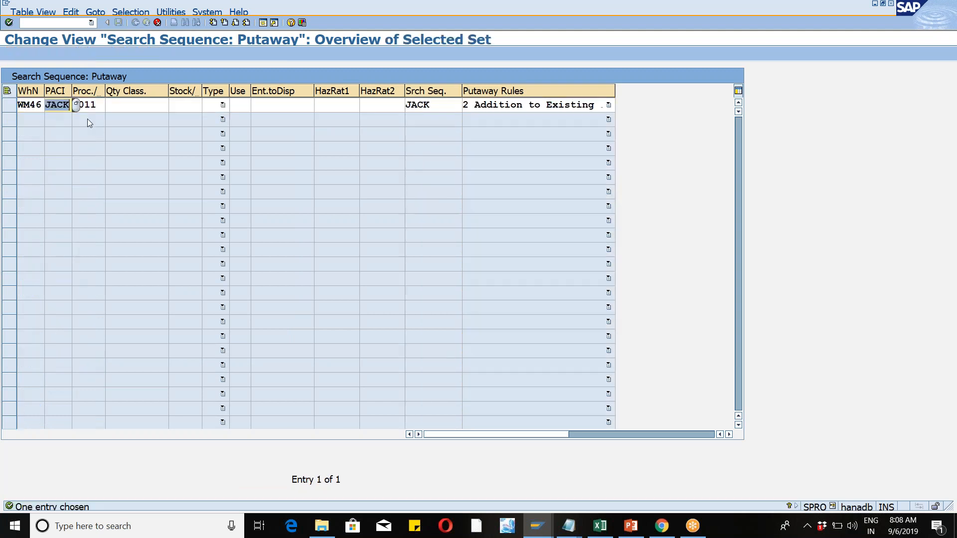
pyautogui.press('Delete')
pyautogui.press('Tab')
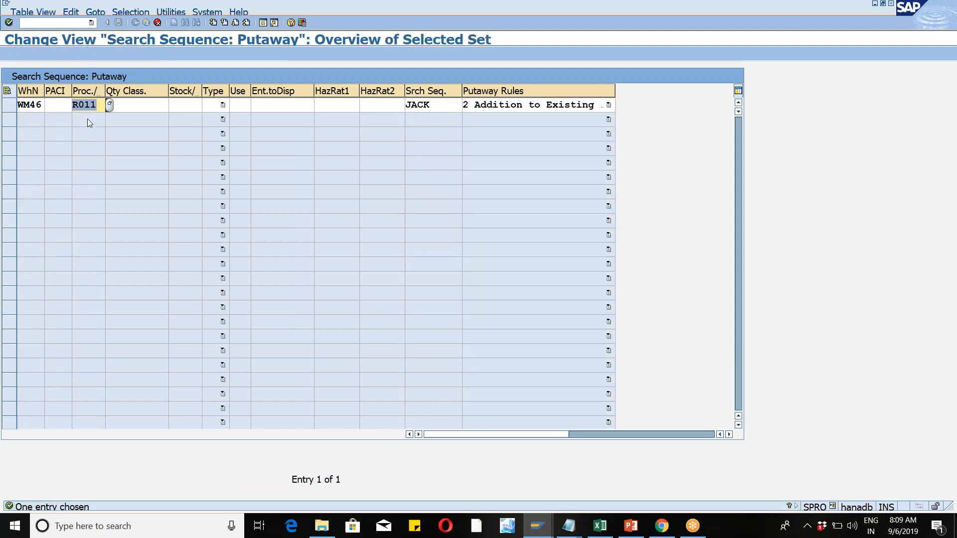
pyautogui.write('1010')
pyautogui.press('Tab')
pyautogui.press('Tab')
pyautogui.press('Tab')
pyautogui.press('Tab')
pyautogui.press('Tab')
pyautogui.press('Tab')
pyautogui.press('Tab')
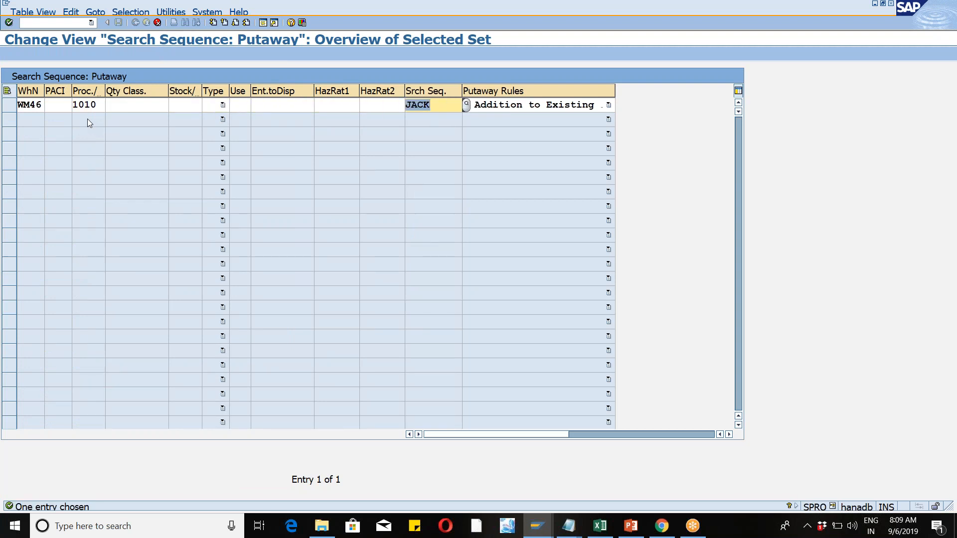
pyautogui.write('high')
pyautogui.press('Return')
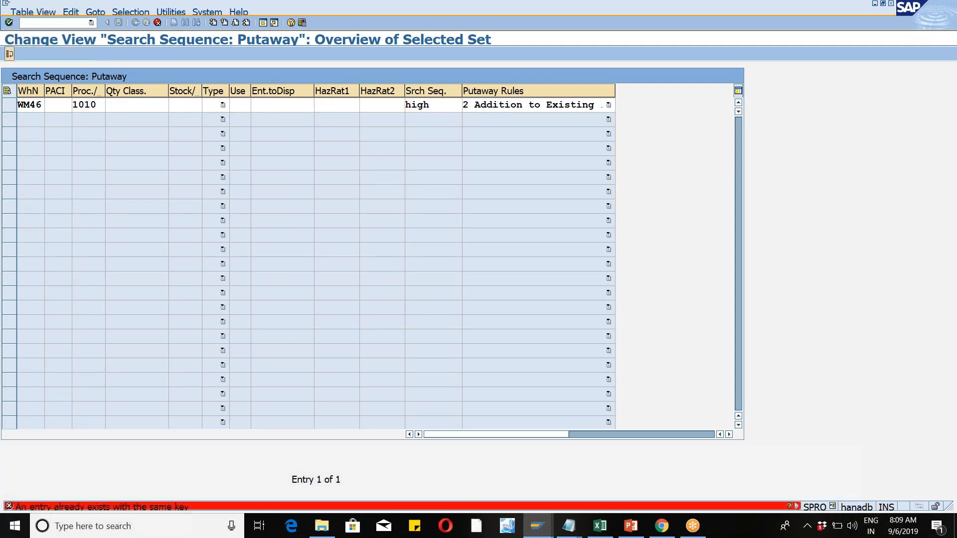
pyautogui.click(157, 23)
pyautogui.click(214, 212)
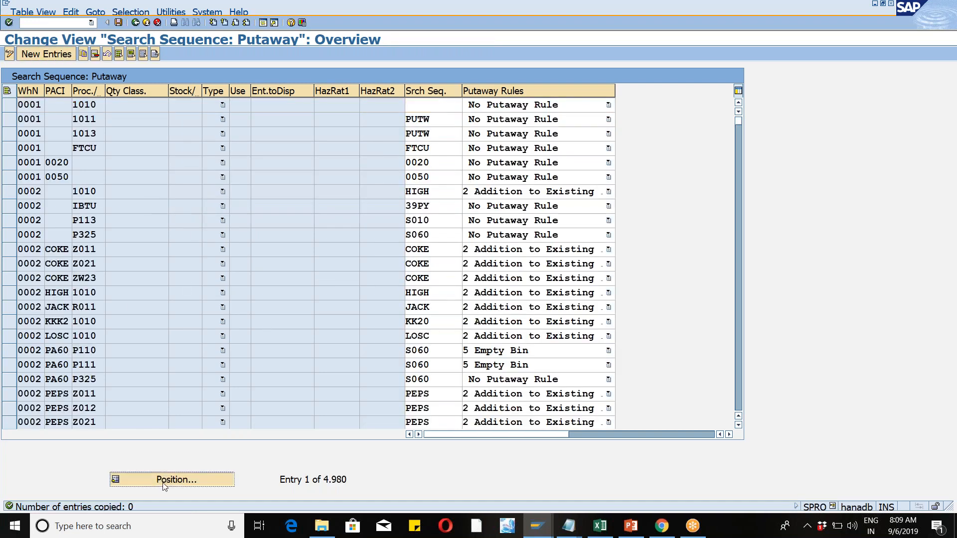
# - Position the putaway search sequence table at the first entry of warehouse WM46
pyautogui.click(164, 480)
pyautogui.write('wm46')
pyautogui.press('Tab')
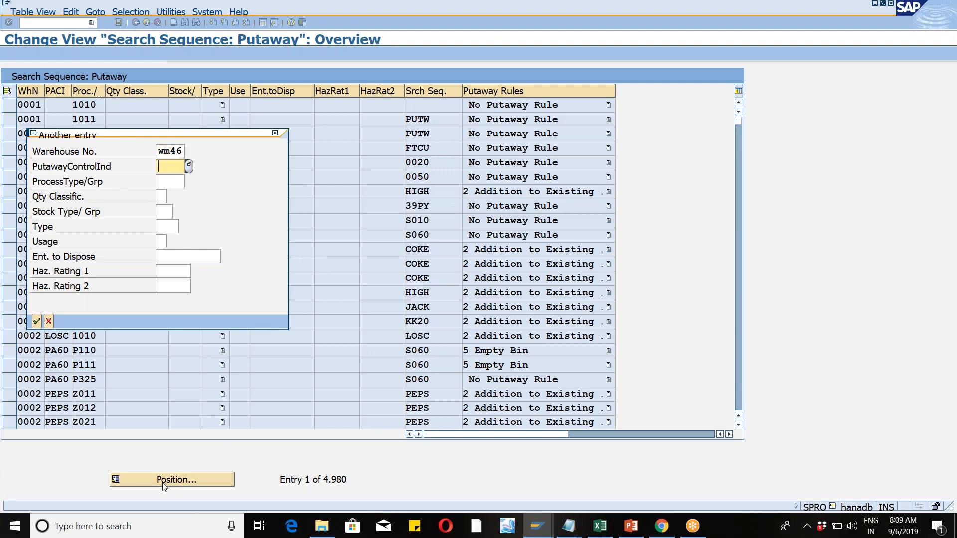
pyautogui.press('Return')
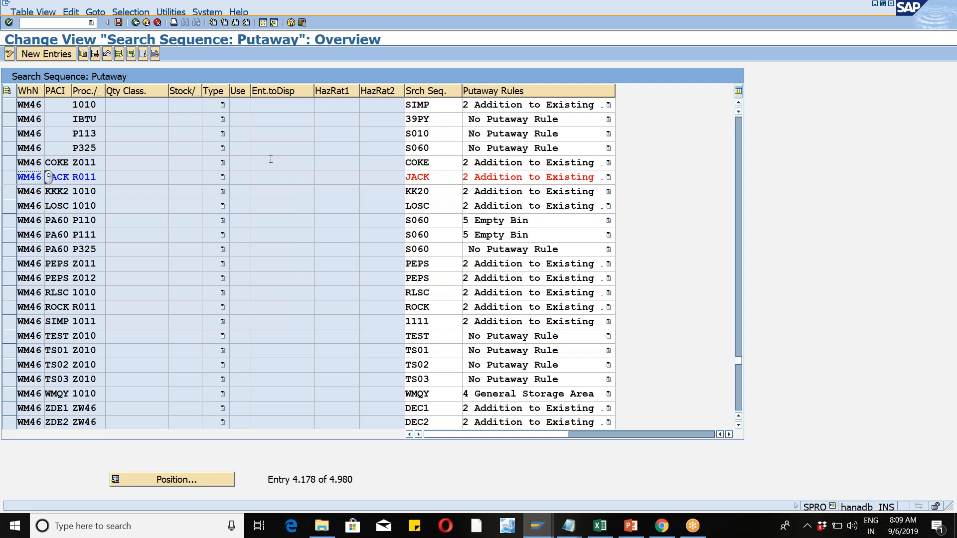
# - Set the search sequence of the WM46 process type 1010 entry without putaway control indicator to HIGH, and save
pyautogui.click(444, 103)
pyautogui.press('BackSpace')
pyautogui.press('BackSpace')
pyautogui.press('BackSpace')
pyautogui.press('BackSpace')
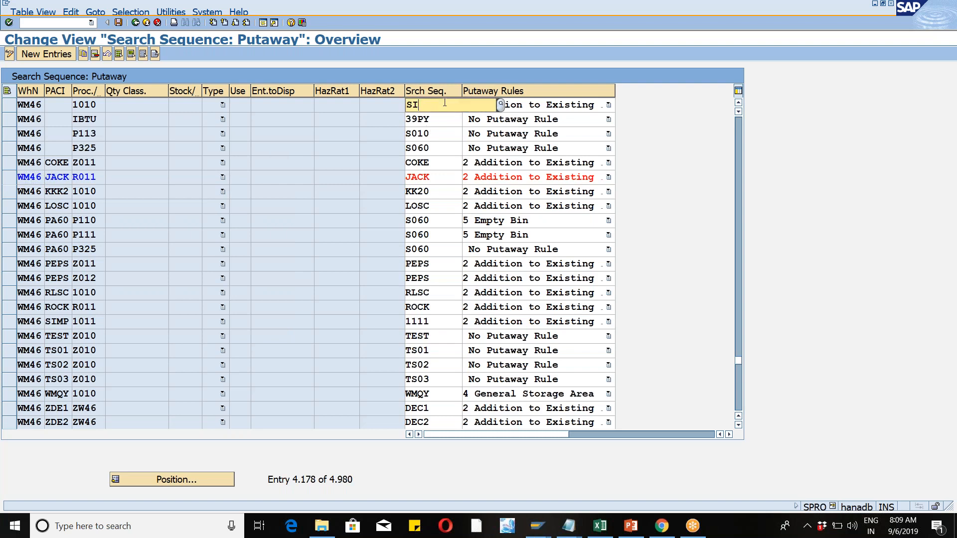
pyautogui.write('high')
pyautogui.press('Return')
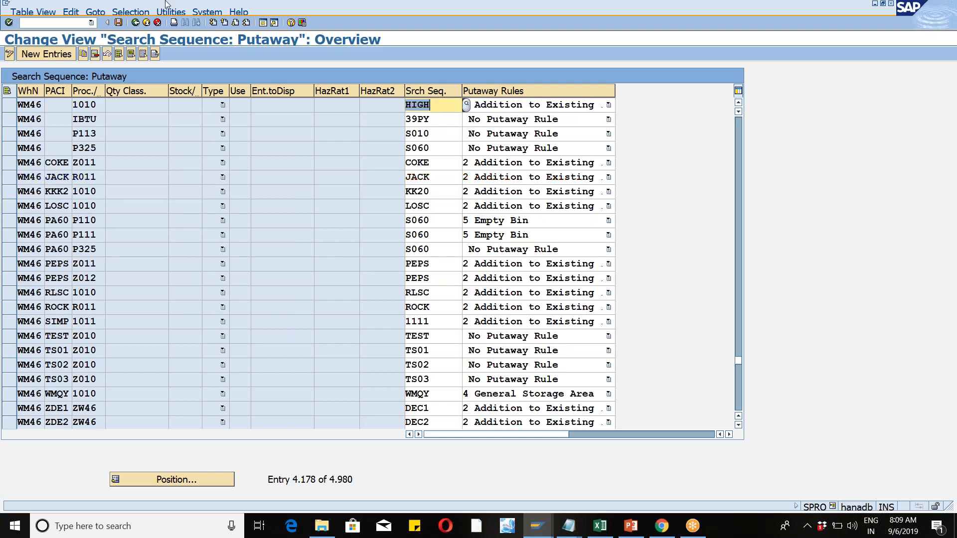
pyautogui.click(119, 22)
pyautogui.press('Return')
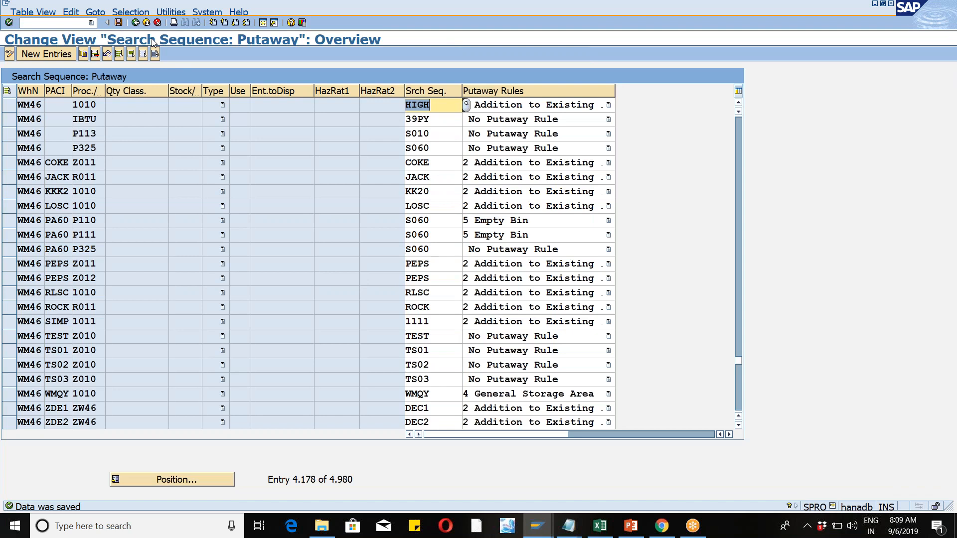
pyautogui.click(135, 23)
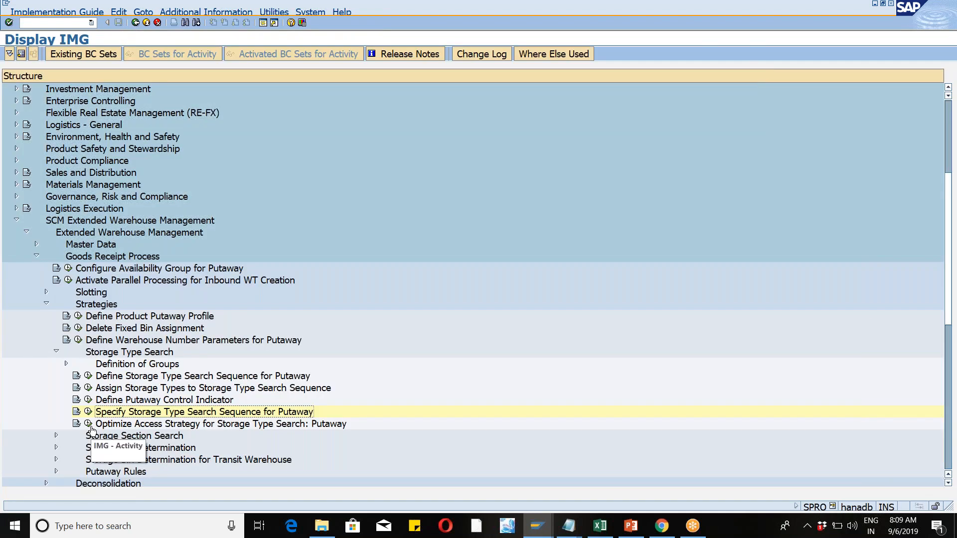
# - Open Optimize Access Strategy for Storage Type Search: Putaway and position the table at warehouse WM46
pyautogui.click(88, 423)
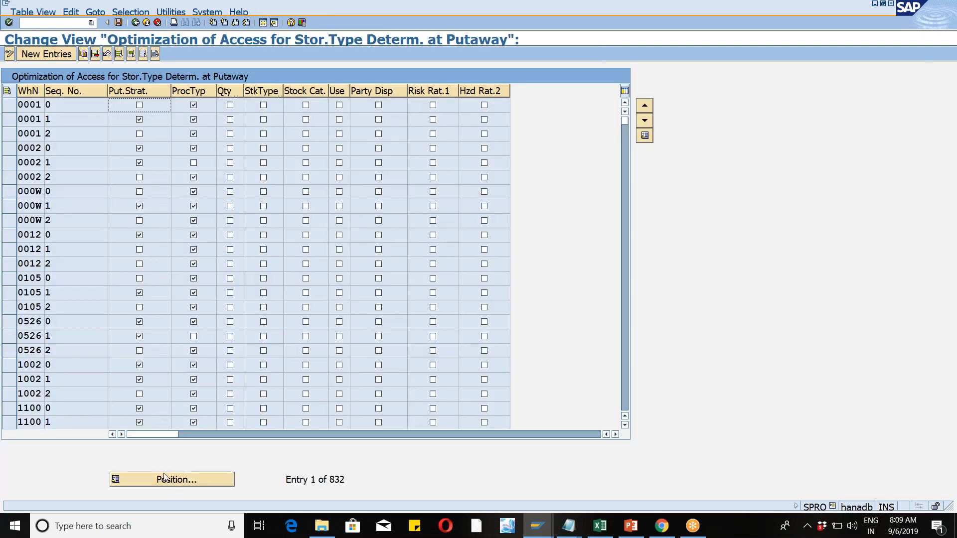
pyautogui.click(164, 478)
pyautogui.write('wm47')
pyautogui.press('Tab')
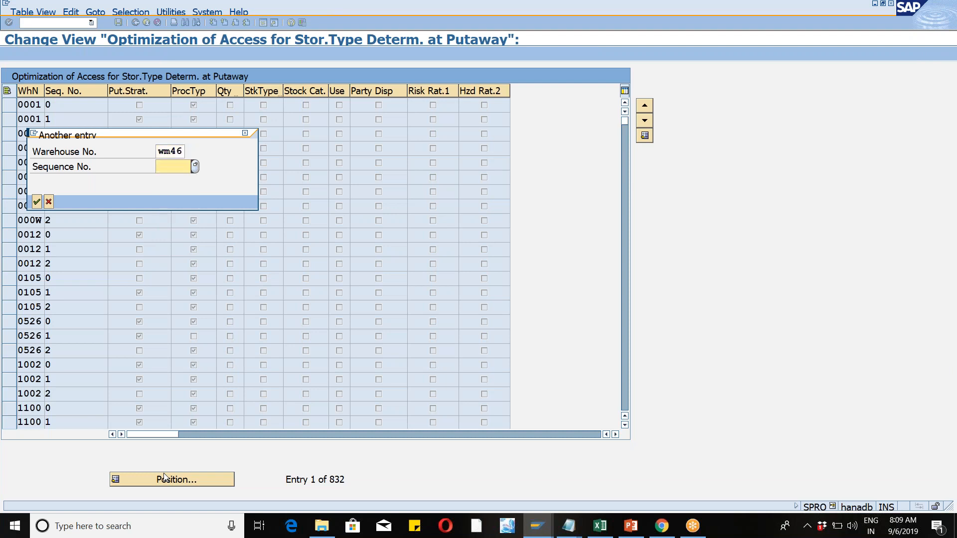
pyautogui.press('Return')
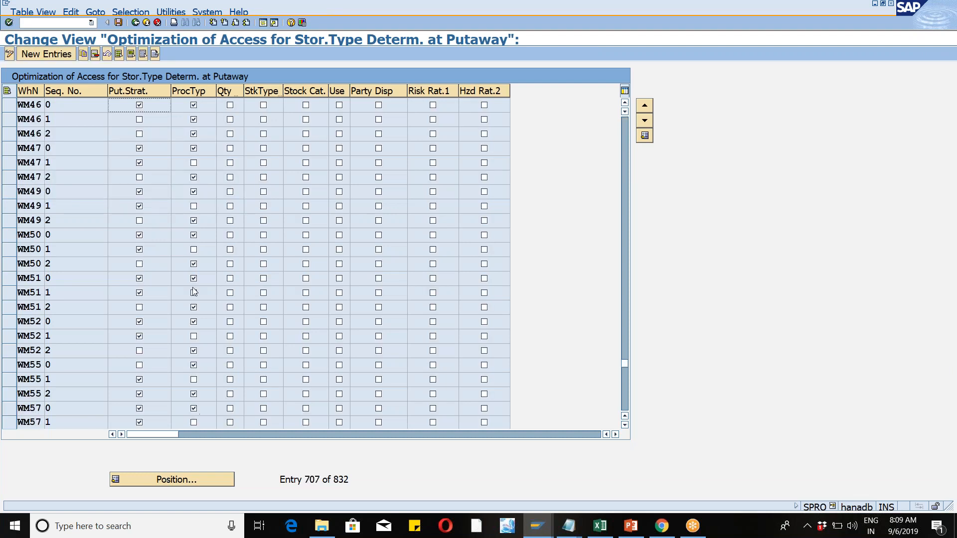
# - For WM46, clear the putaway strategy flag on sequence 0, set it on sequence 1, and save
pyautogui.click(139, 105)
pyautogui.click(144, 121)
pyautogui.click(118, 23)
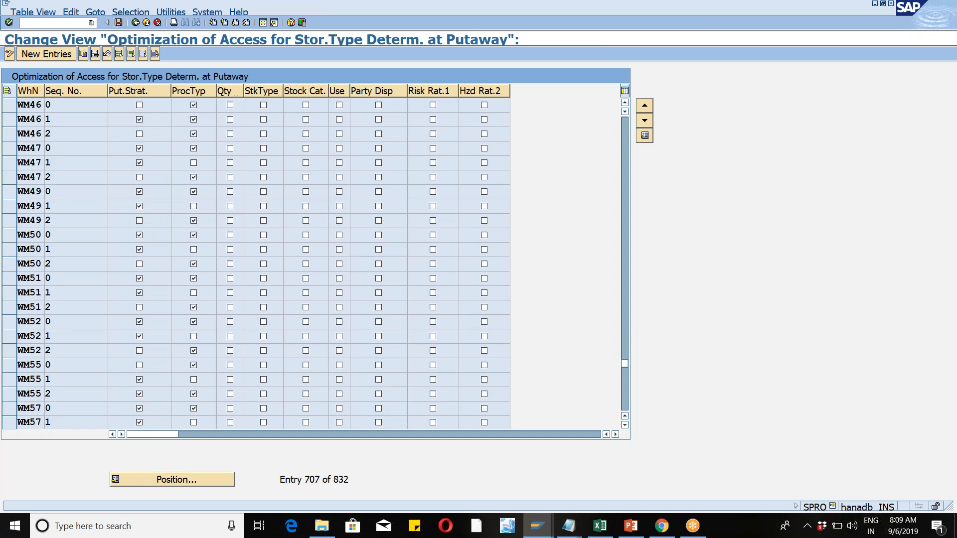
# - Open Create Bin Sorting with /n/scwm/sbst and try PTWY as the activity area for warehouse WM46
pyautogui.click(37, 188)
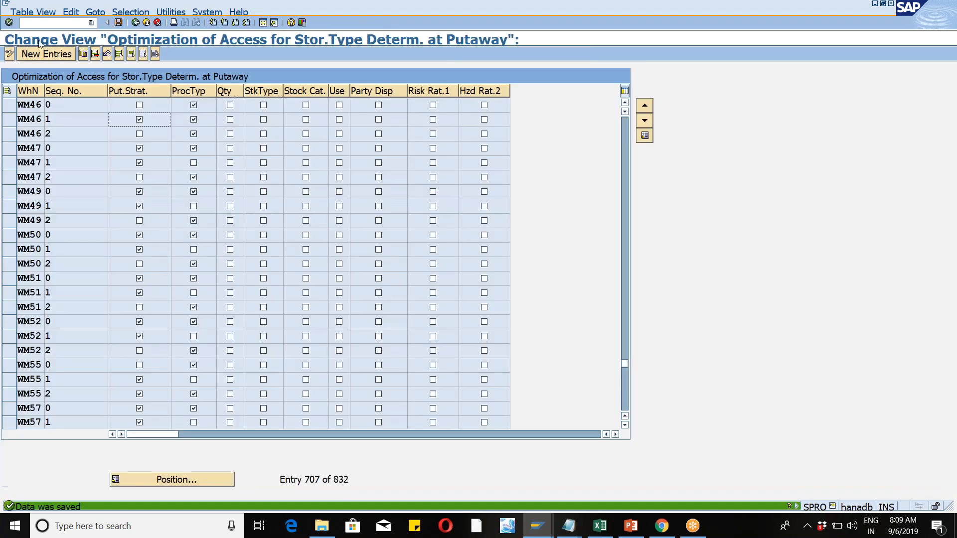
pyautogui.write('/n/scwm/sbst')
pyautogui.press('Return')
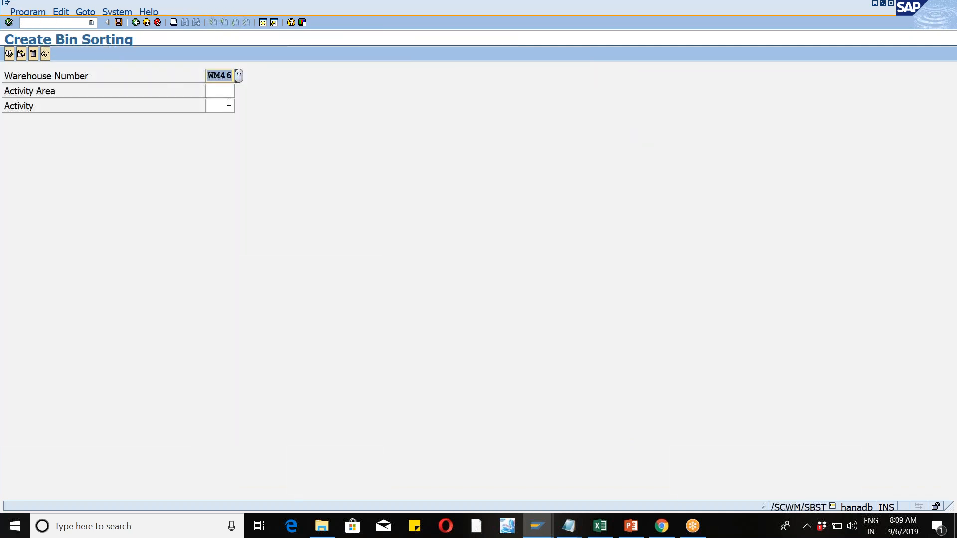
pyautogui.click(224, 94)
pyautogui.write('ptwy')
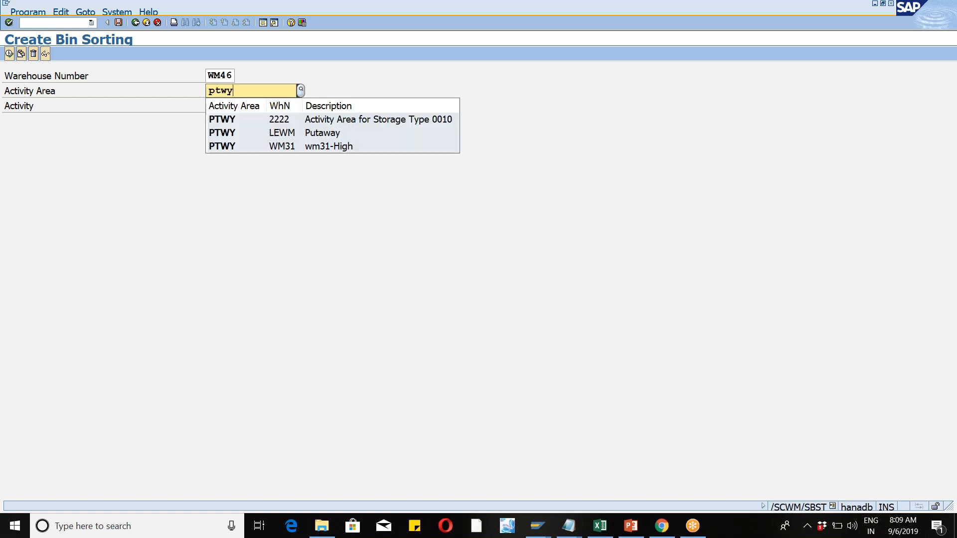
pyautogui.press('BackSpace')
pyautogui.press('BackSpace')
pyautogui.press('BackSpace')
pyautogui.press('BackSpace')
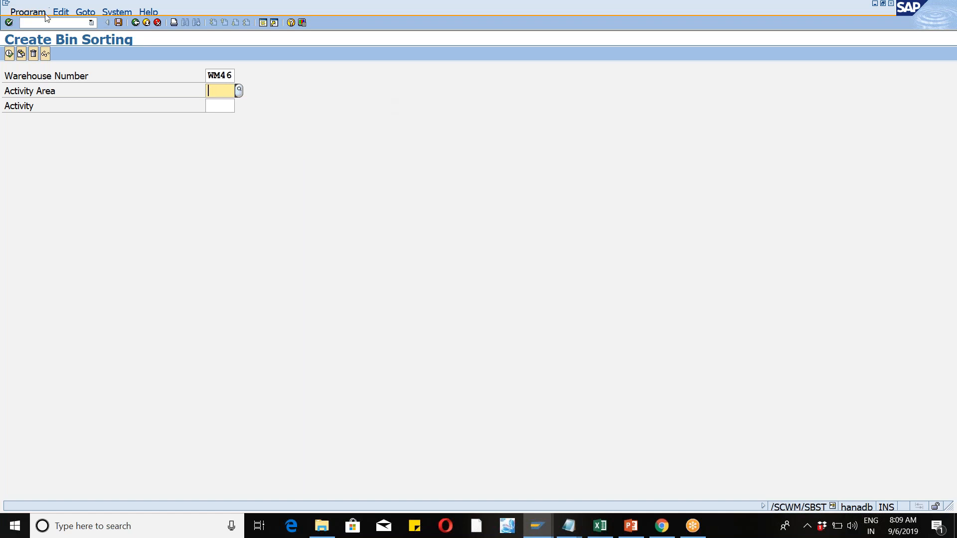
# - Open Display Storage Bin with /n/scwm/ls03 and search warehouse WM46 for bins matching HIGH*
pyautogui.click(37, 25)
pyautogui.write('/n/scwm/ls')
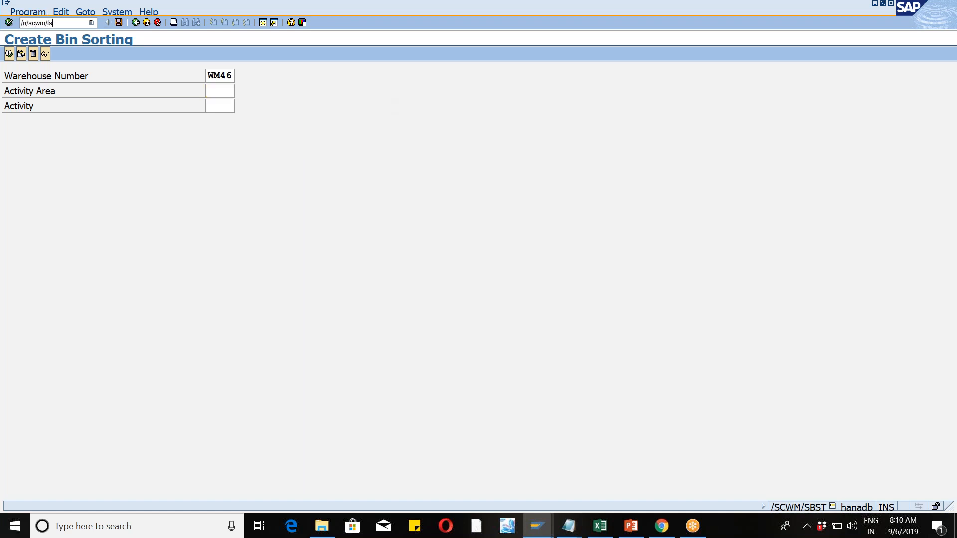
pyautogui.write('03')
pyautogui.press('Return')
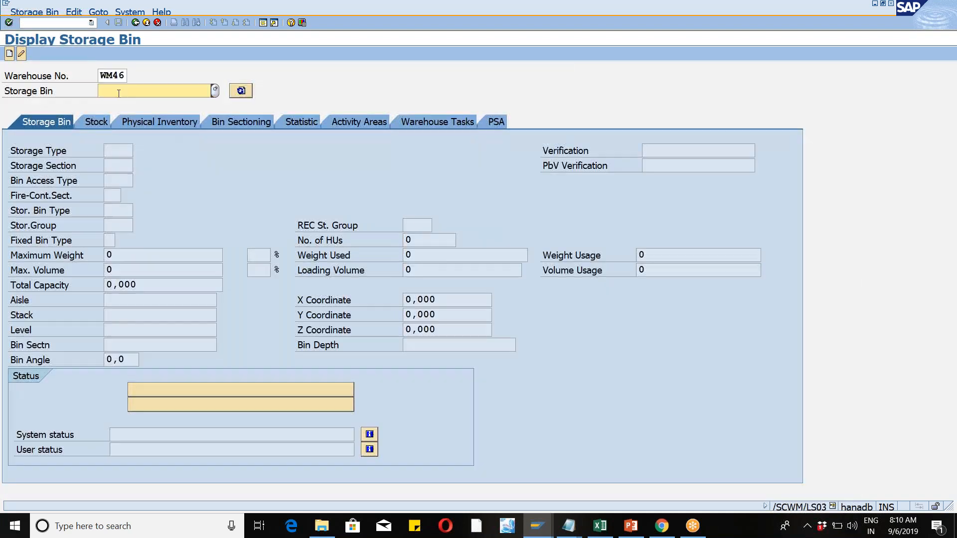
pyautogui.write('high*')
pyautogui.press('Return')
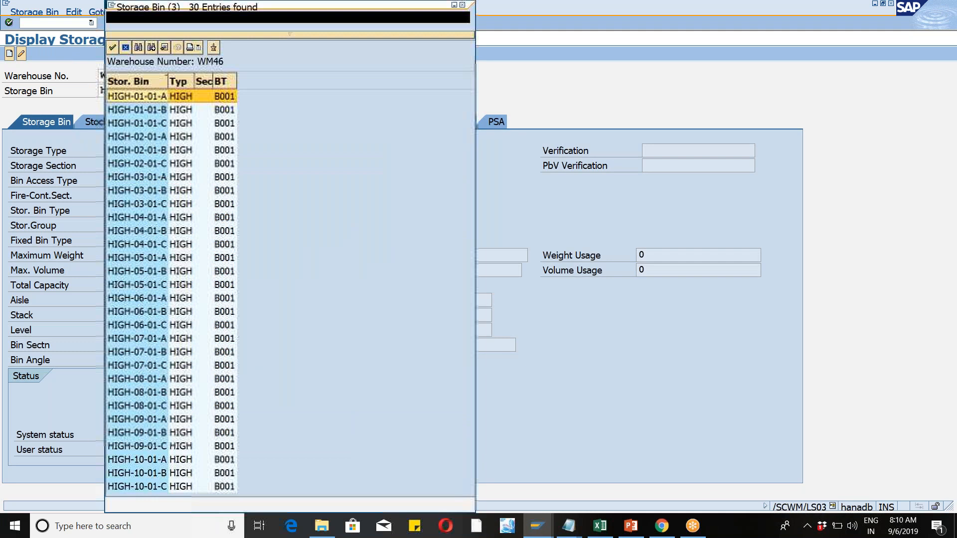
# - Display storage bin HIGH-01-01-B and check its activity area assignments
pyautogui.doubleClick(182, 110)
pyautogui.press('Return')
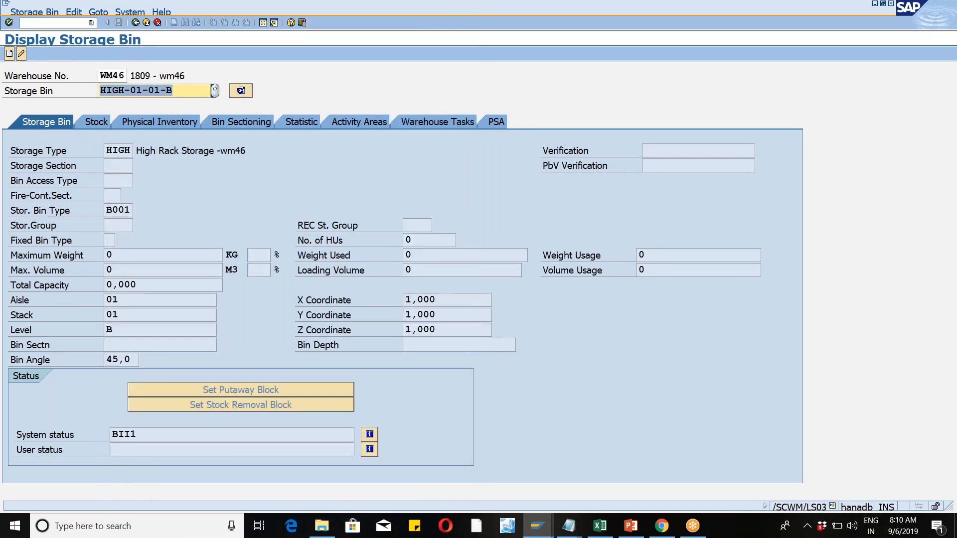
pyautogui.click(350, 123)
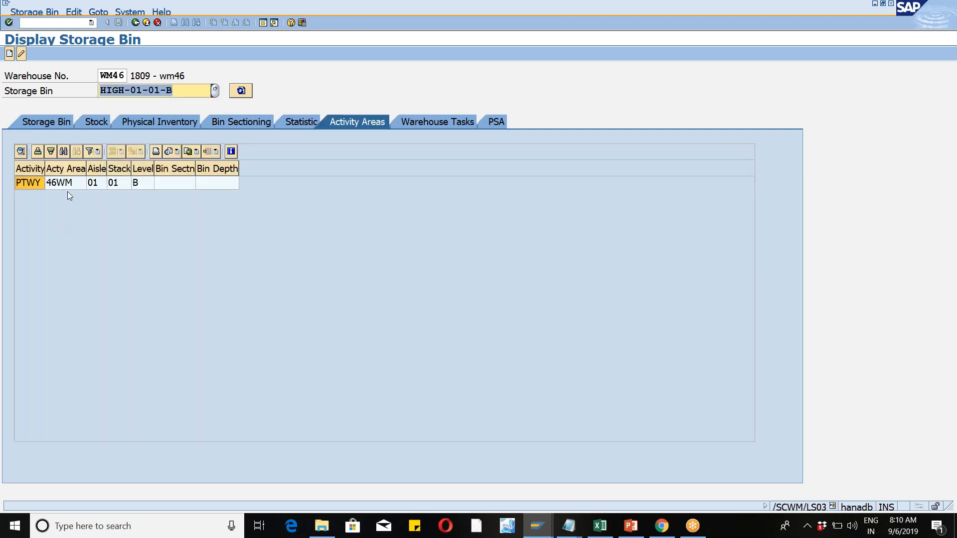
# - Try to create the bin sorting in /n/scwm/sbst for WM46 with activity area PTWY and activity 46WM
pyautogui.click(92, 24)
pyautogui.click(55, 42)
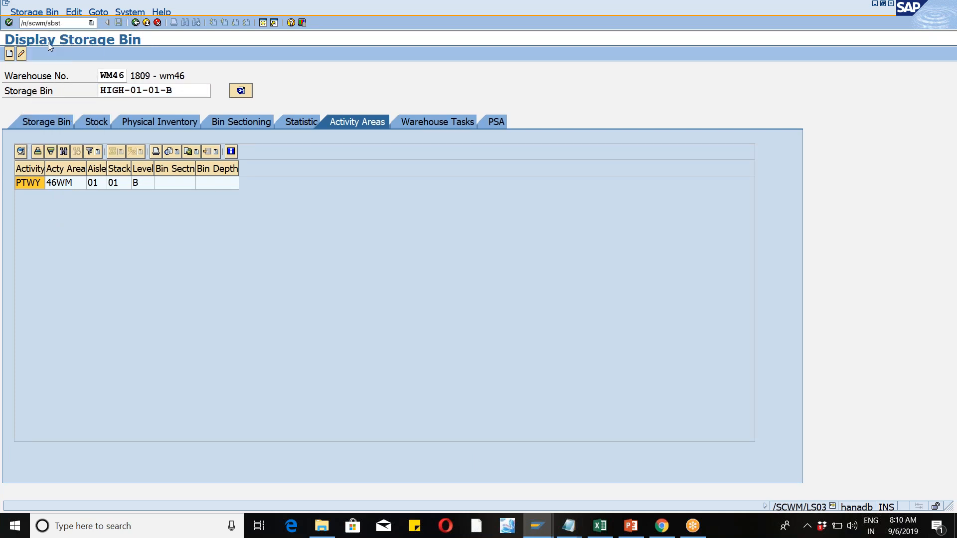
pyautogui.press('Return')
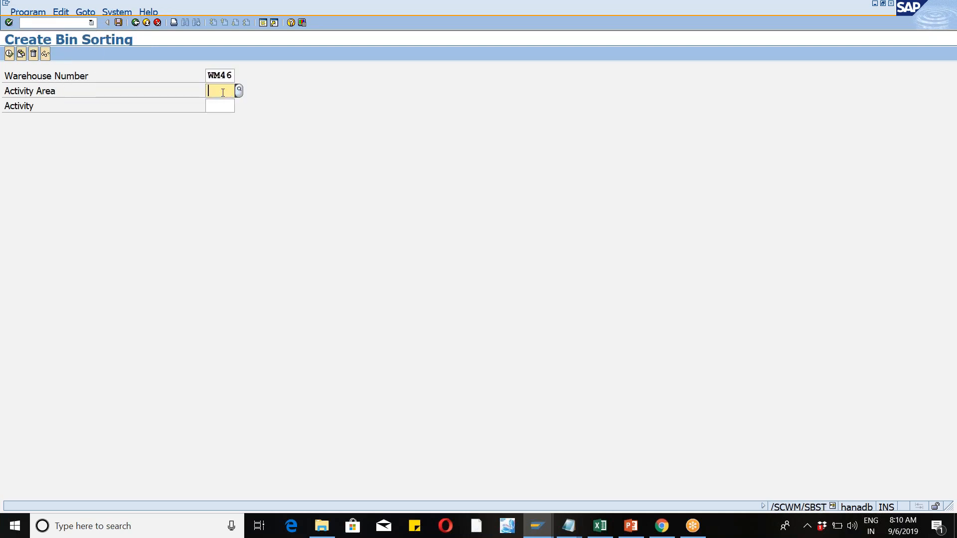
pyautogui.write('ptwy')
pyautogui.press('Tab')
pyautogui.write('46wm')
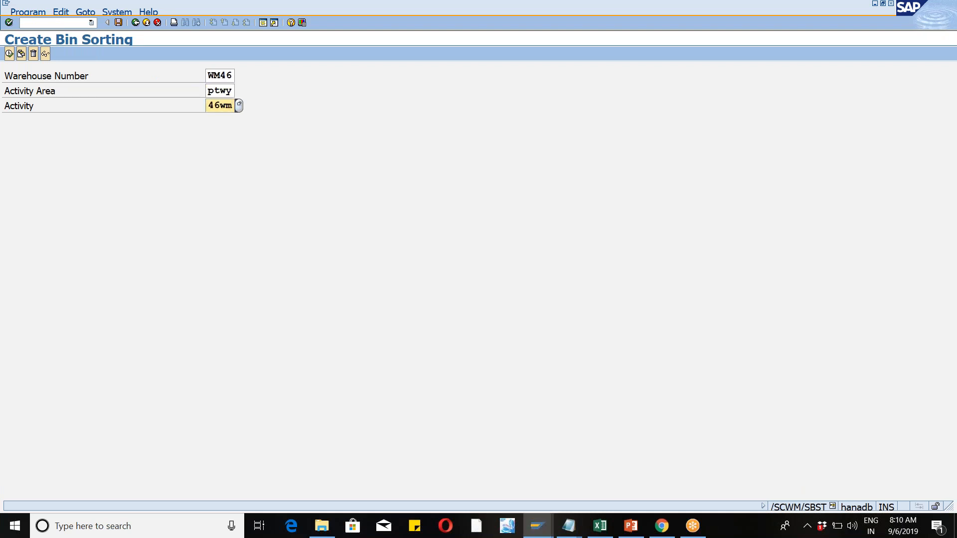
pyautogui.click(10, 54)
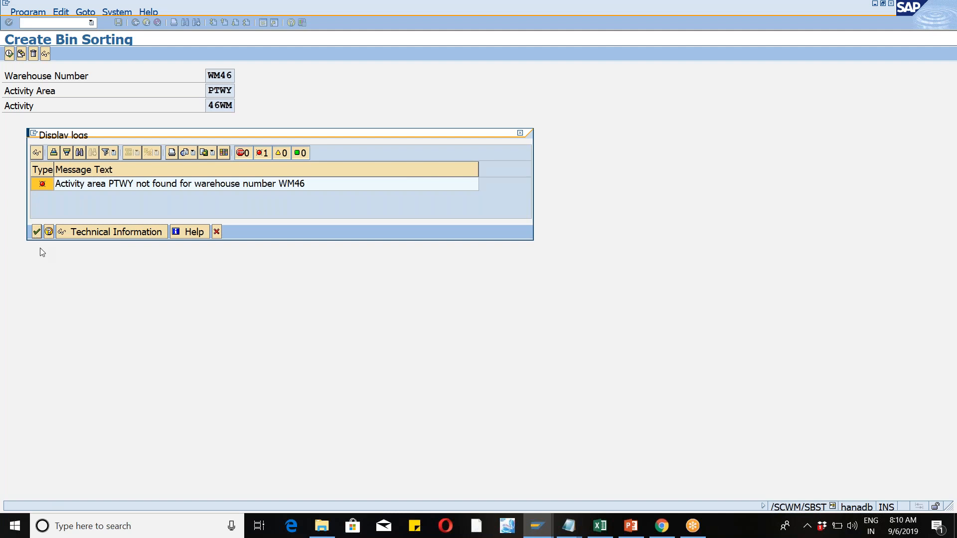
pyautogui.click(37, 232)
# - Open the SAP Reference IMG through /nspro and expand SCM Extended Warehouse Management down to Extended Warehouse Management
pyautogui.click(34, 22)
pyautogui.write('/nsp')
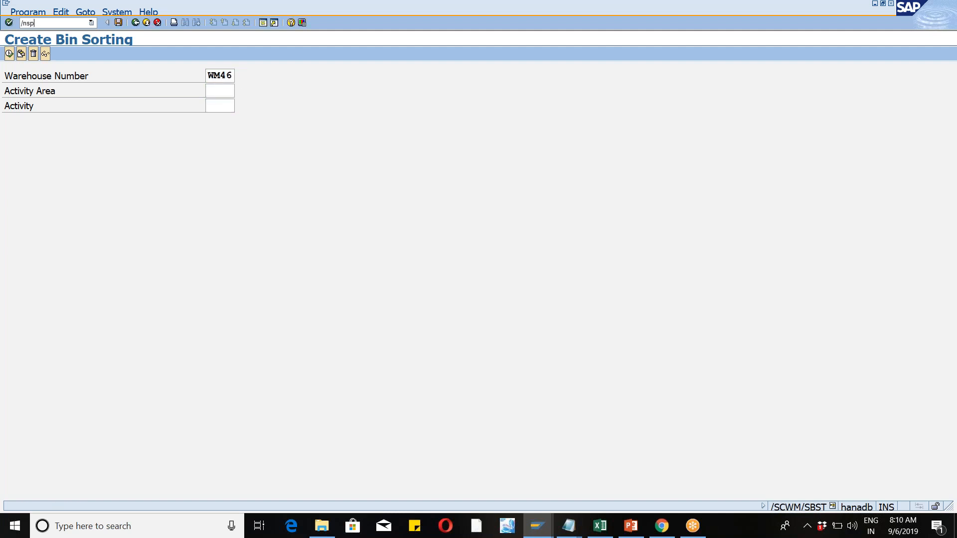
pyautogui.write('ro')
pyautogui.press('Return')
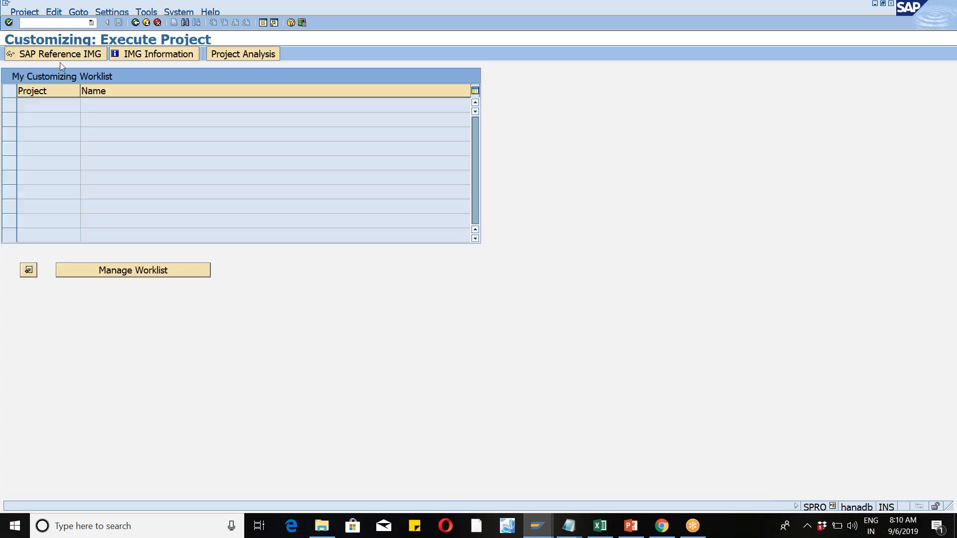
pyautogui.press('F5')
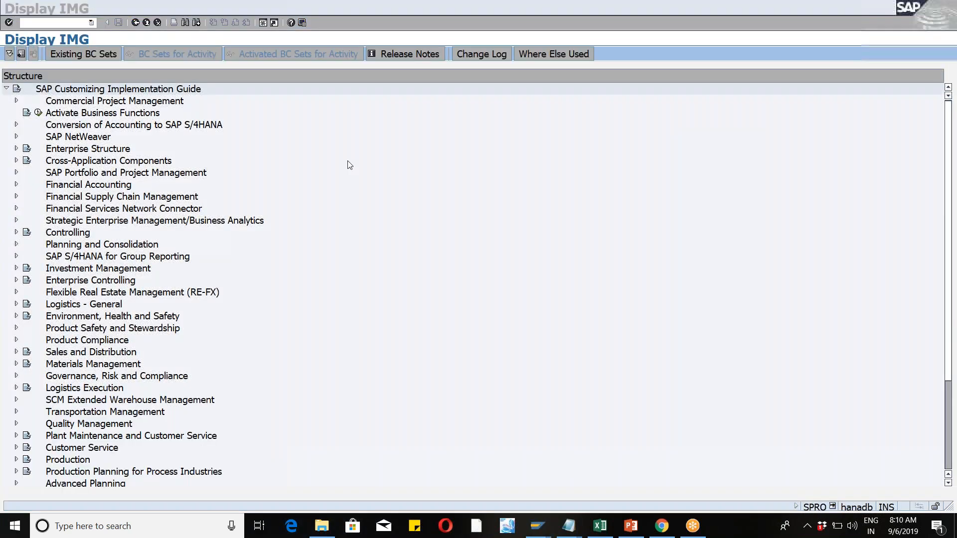
pyautogui.click(16, 400)
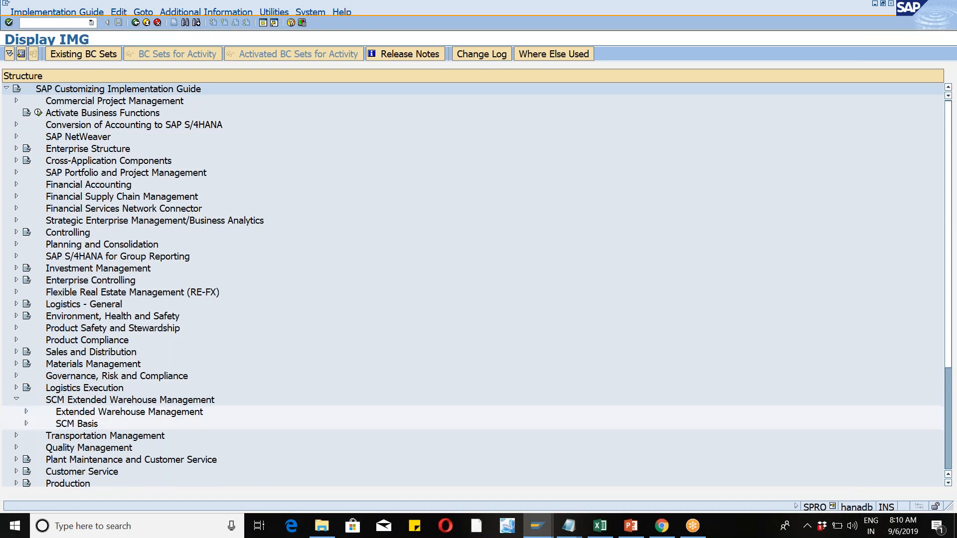
pyautogui.click(27, 411)
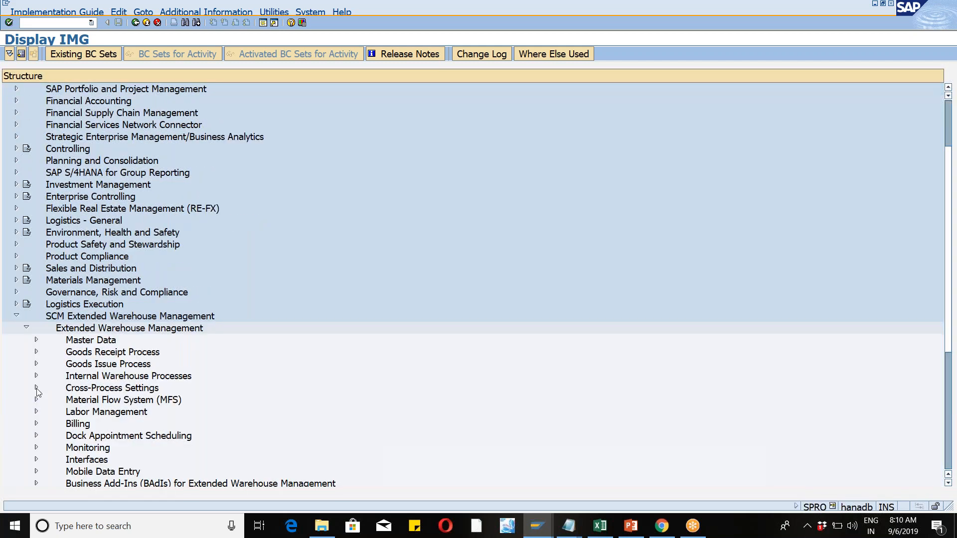
# - Expand Activity Areas under Master Data in the IMG and open Define Activity Area
pyautogui.click(36, 388)
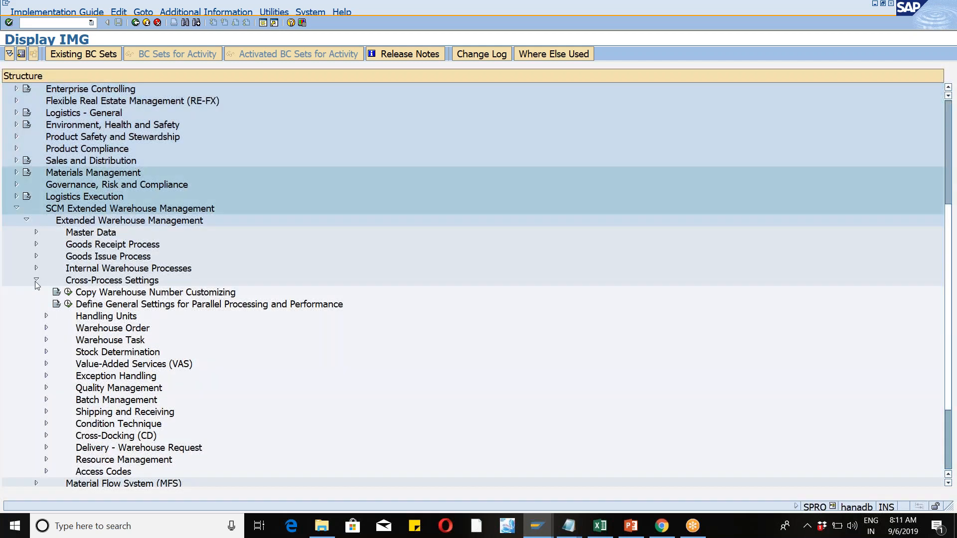
pyautogui.click(36, 281)
pyautogui.click(37, 233)
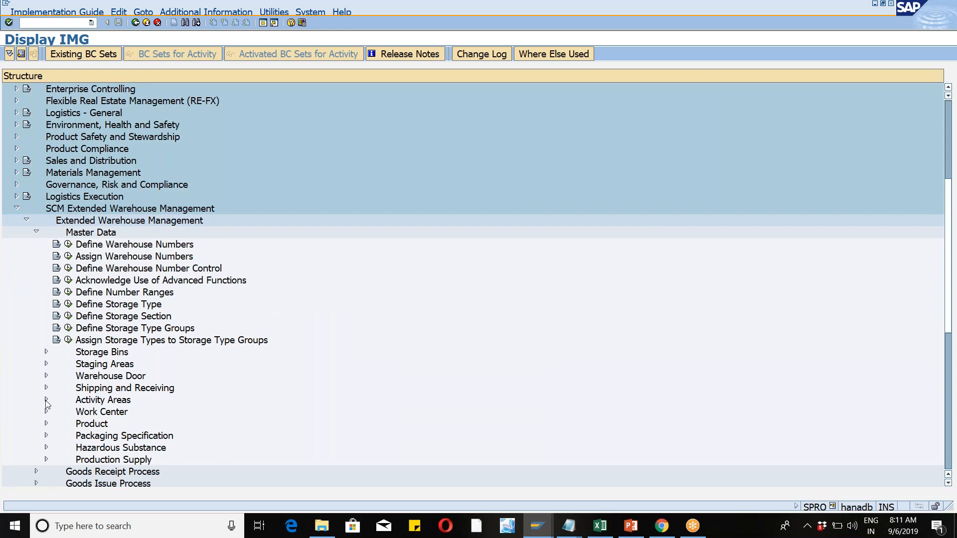
pyautogui.click(46, 400)
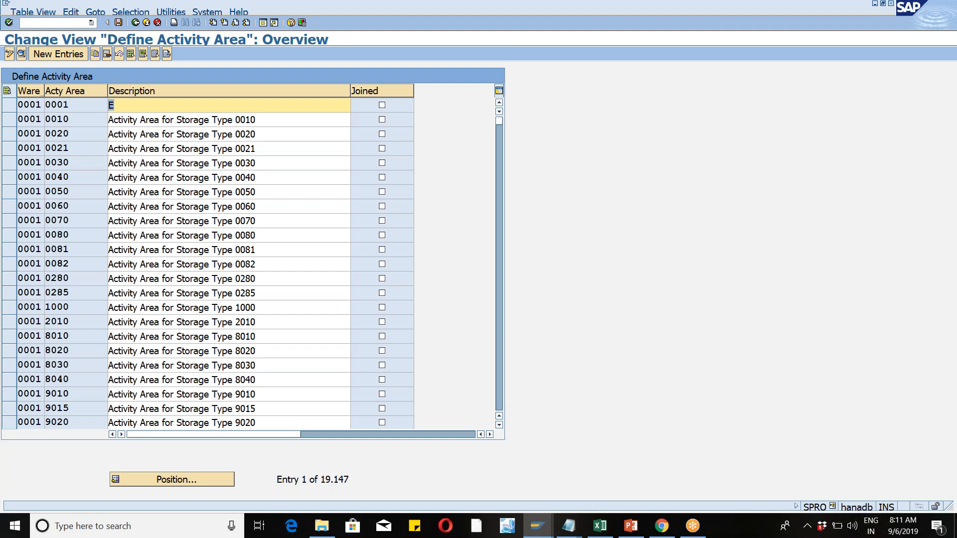
# - Check the definition of activity area 46WM in warehouse WM46, and return to the IMG
pyautogui.click(159, 485)
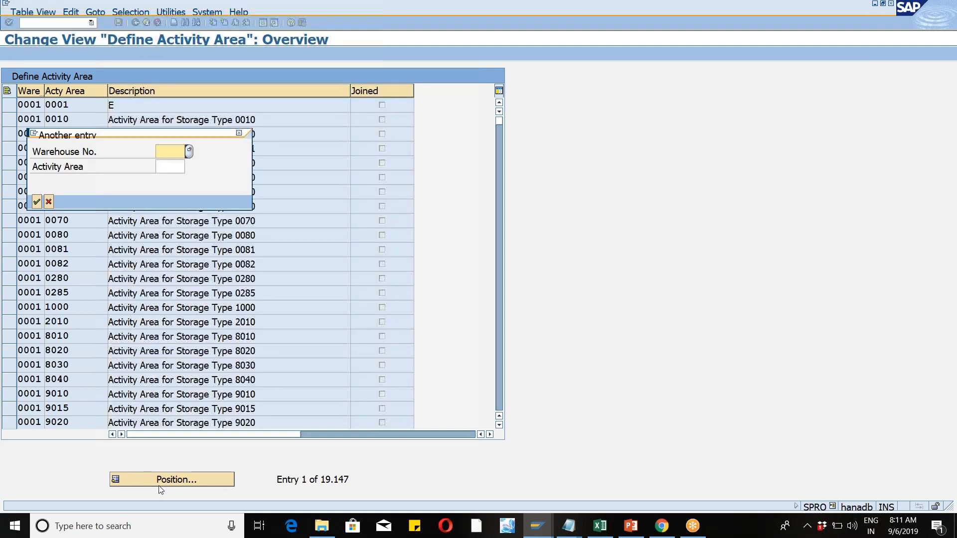
pyautogui.write('wm46')
pyautogui.press('Tab')
pyautogui.write('46wm')
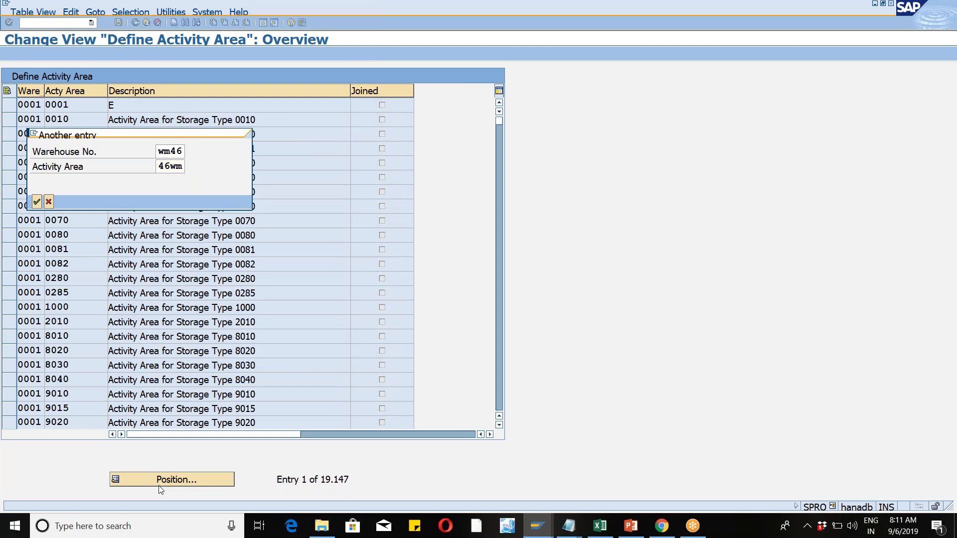
pyautogui.press('Return')
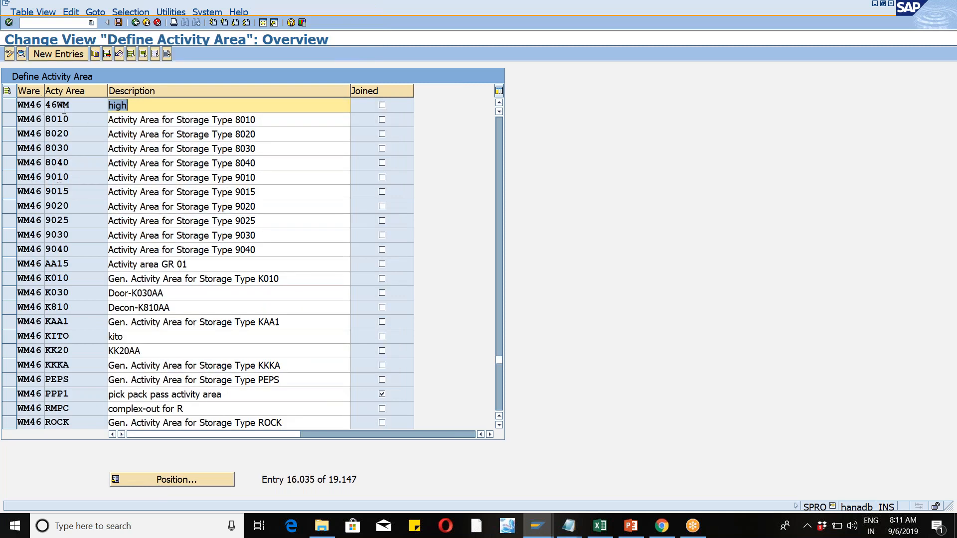
pyautogui.click(135, 22)
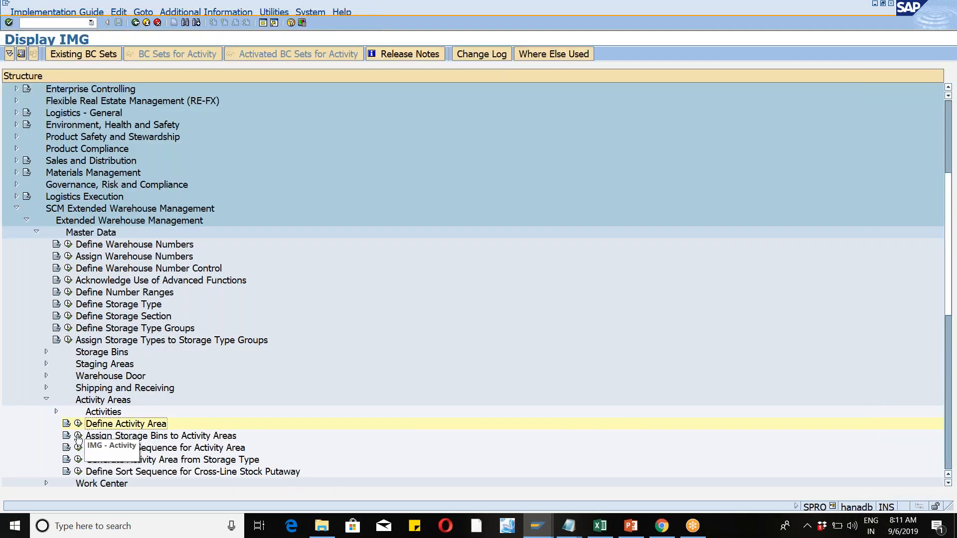
# - Check the Assign Storage Bins to Activity Areas entry for WM46 activity area 46WM, and return to the IMG
pyautogui.click(78, 436)
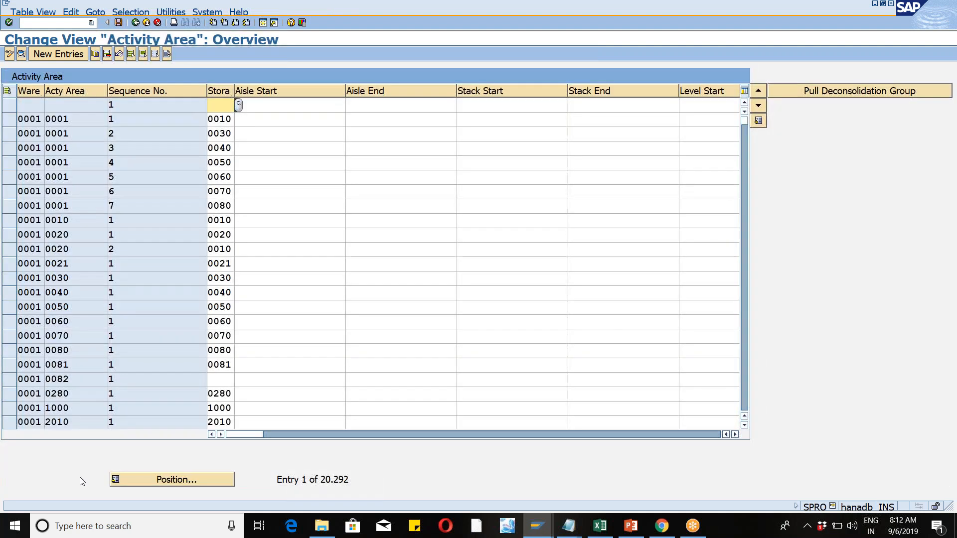
pyautogui.click(166, 480)
pyautogui.write('wm46')
pyautogui.press('Tab')
pyautogui.write('46wm')
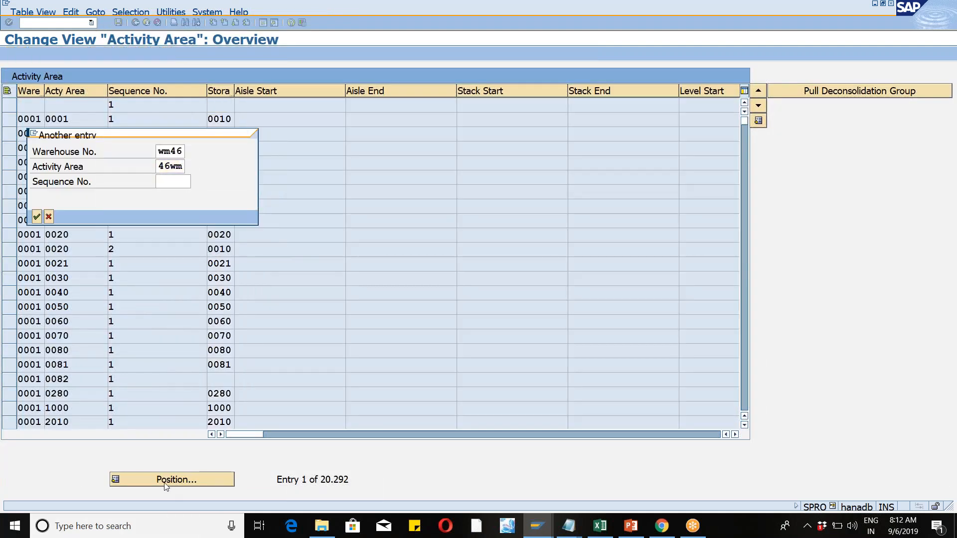
pyautogui.press('Return')
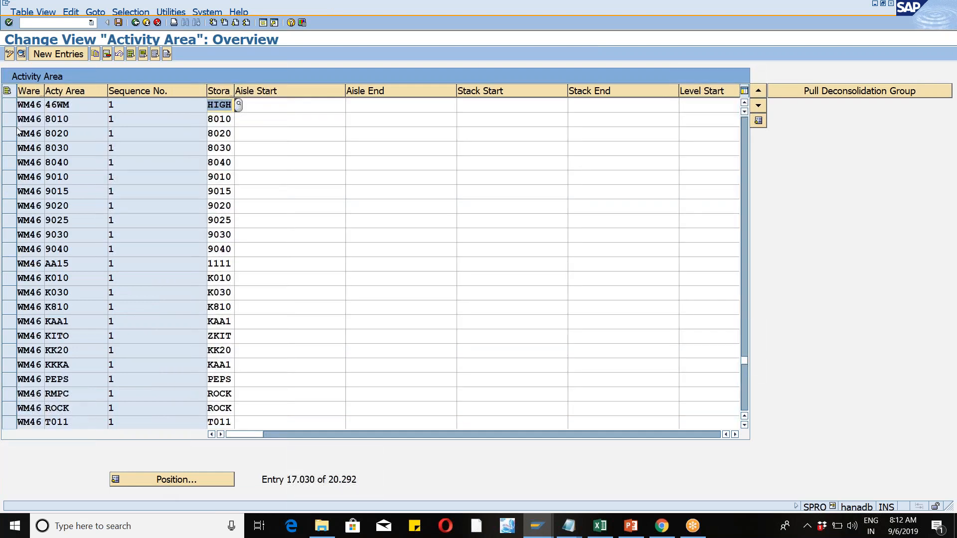
pyautogui.click(135, 22)
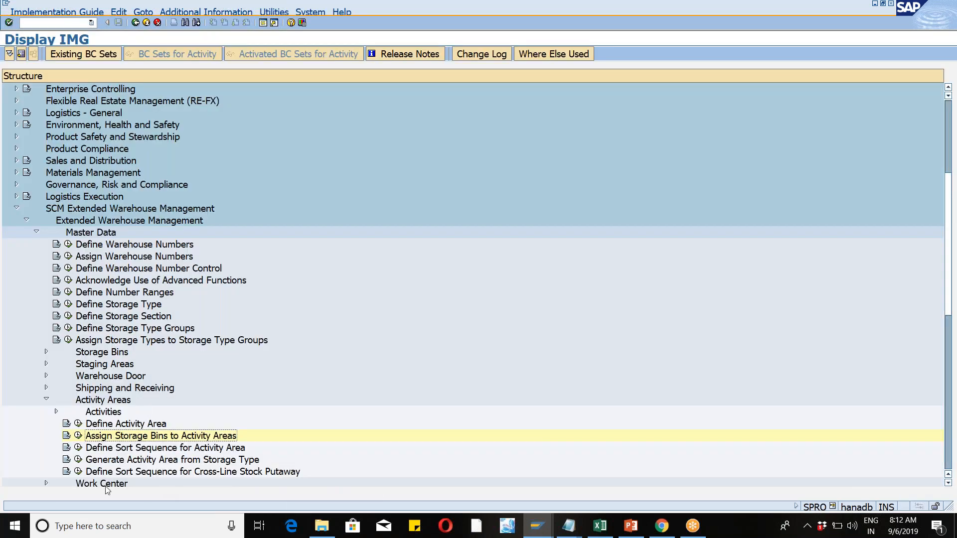
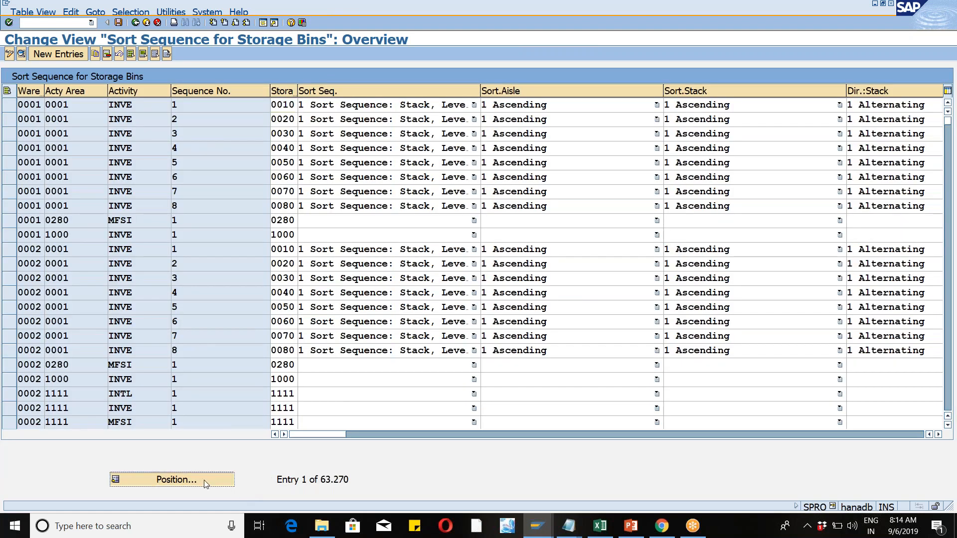
# - Position the Sort Sequence for Storage Bins table at the first entry of warehouse WM46
pyautogui.click(206, 484)
pyautogui.write('wm46')
pyautogui.press('Tab')
pyautogui.write('0001')
pyautogui.press('Return')
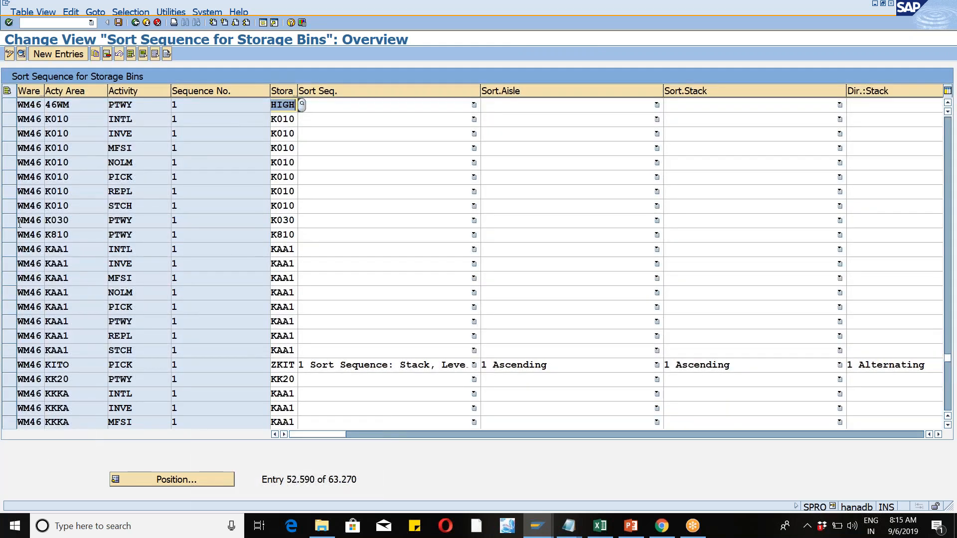
# - Delete the WM46 sort sequence entry for activity area 46WM, activity PTWY, and save to the proposed customizing request
pyautogui.click(10, 105)
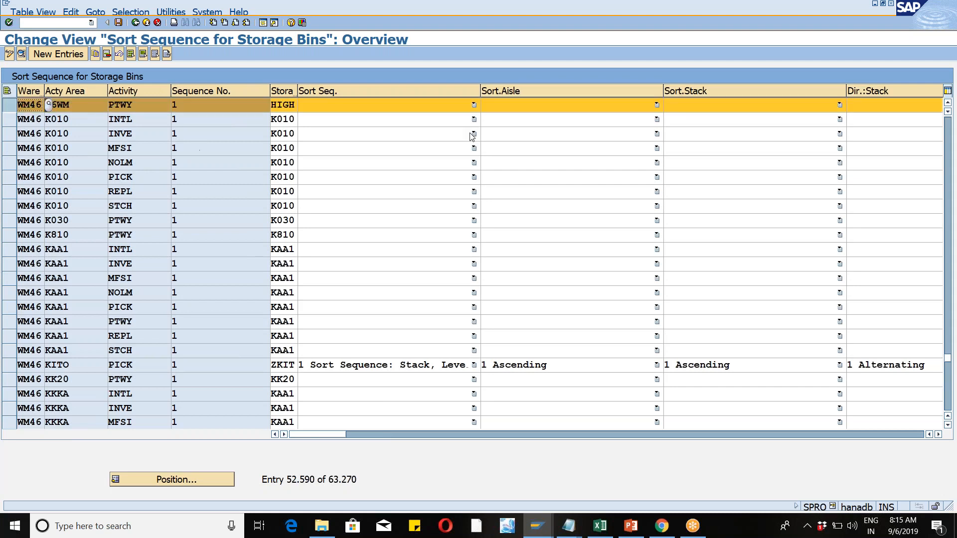
pyautogui.click(474, 110)
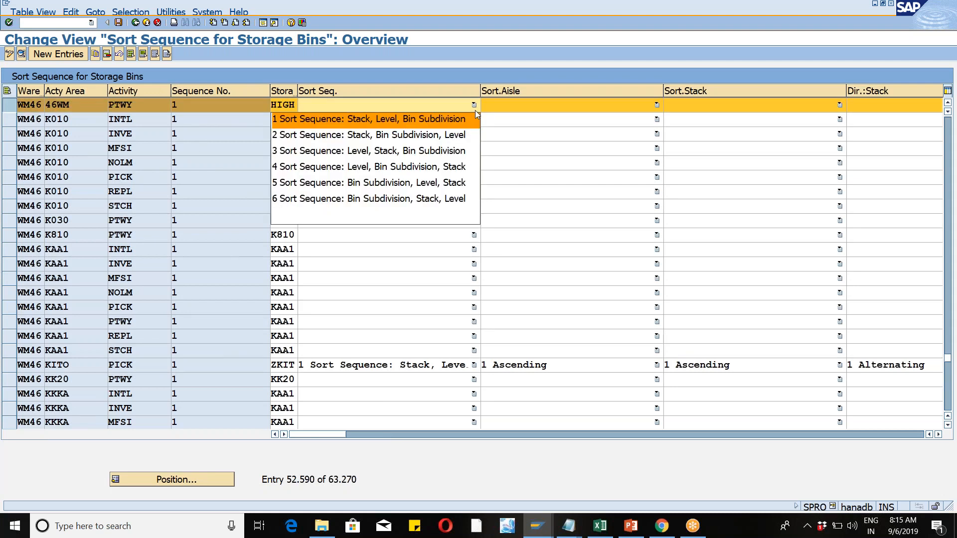
pyautogui.click(451, 109)
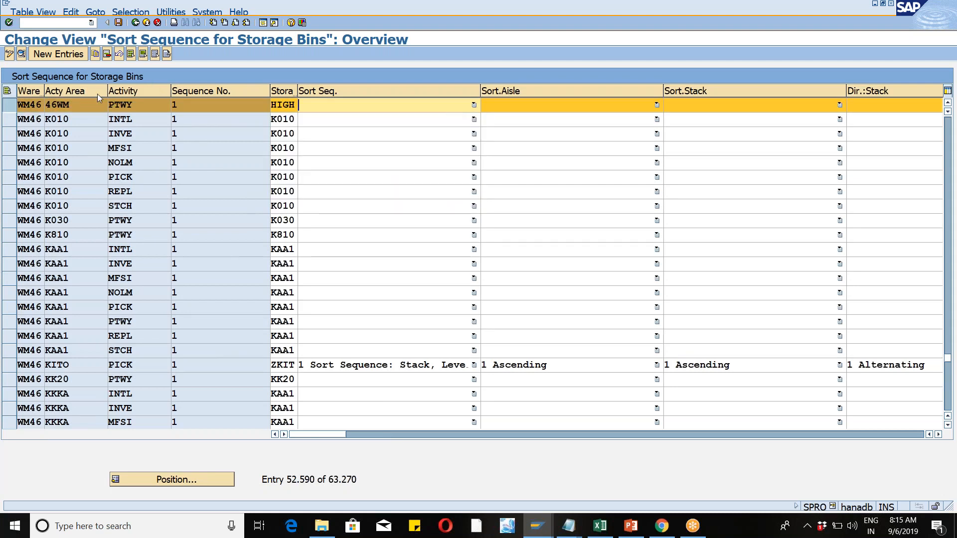
pyautogui.click(105, 56)
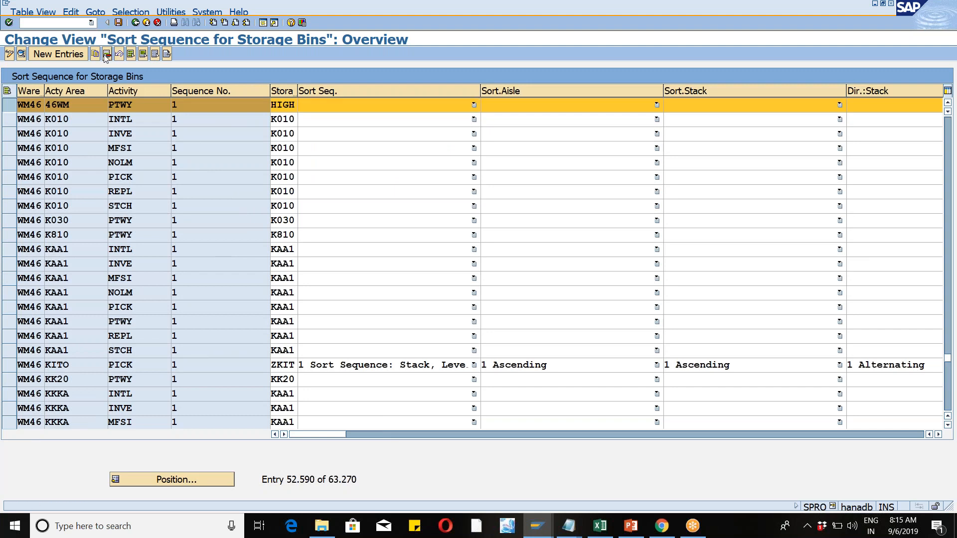
pyautogui.click(118, 24)
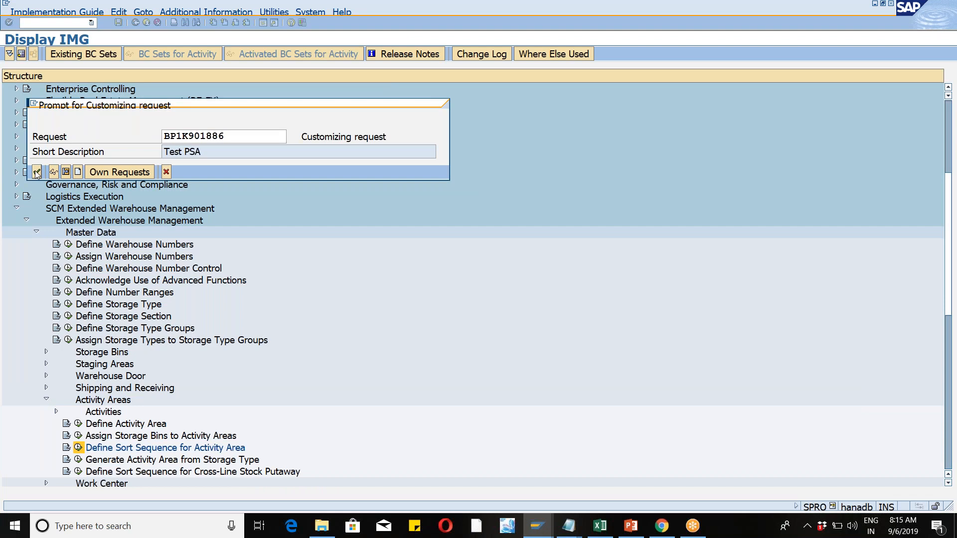
pyautogui.click(36, 173)
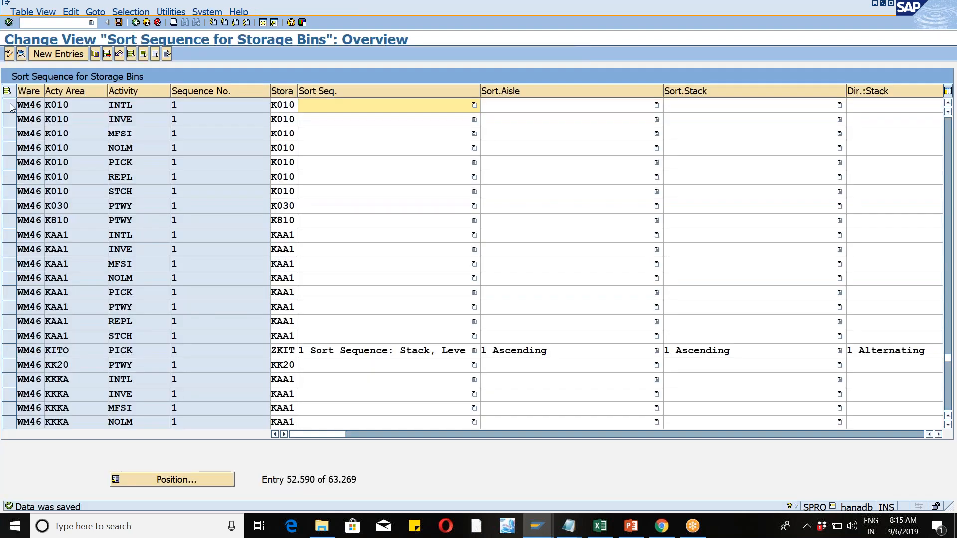
# - Copy the WM46 sort sequence entry for K010 with activity INTL and set the copy's activity area to 46WM
pyautogui.click(10, 105)
pyautogui.click(95, 56)
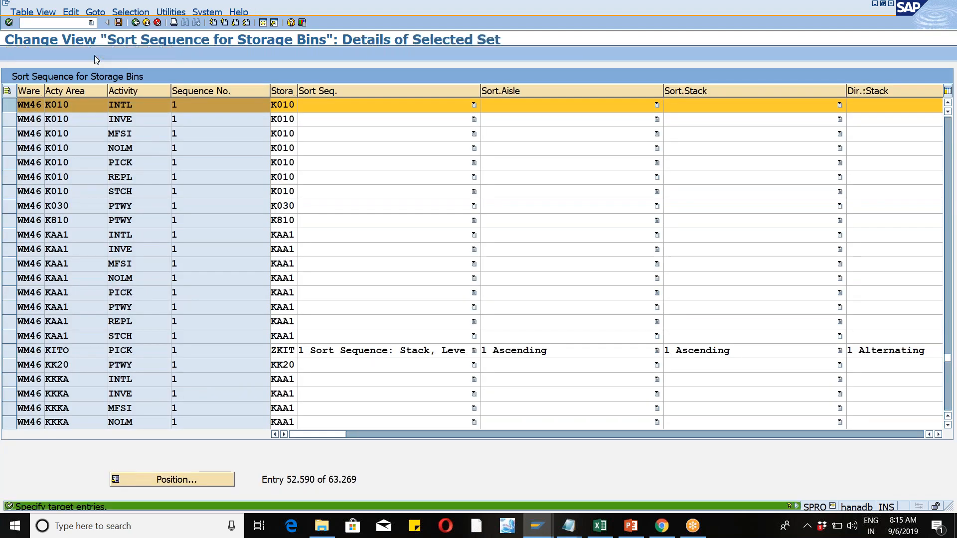
pyautogui.press('Tab')
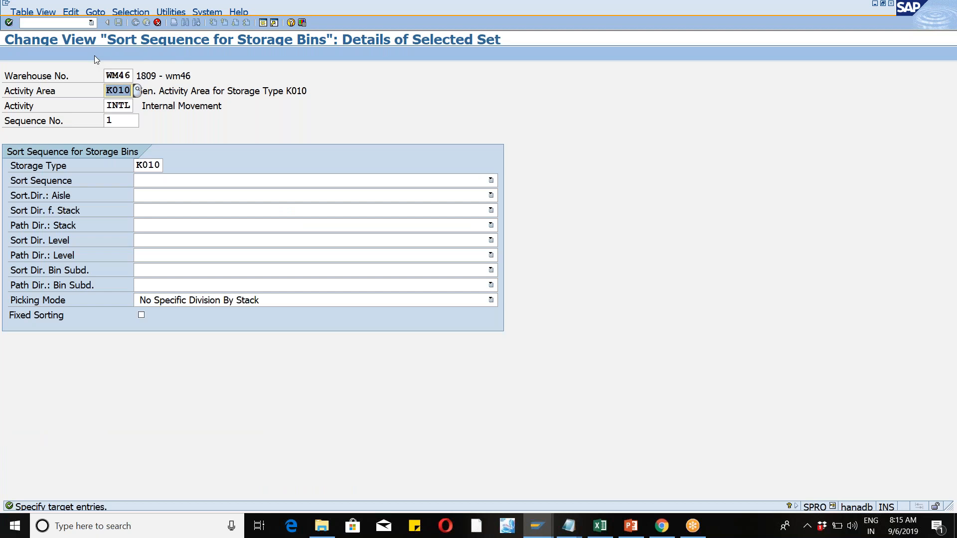
pyautogui.write('46wm')
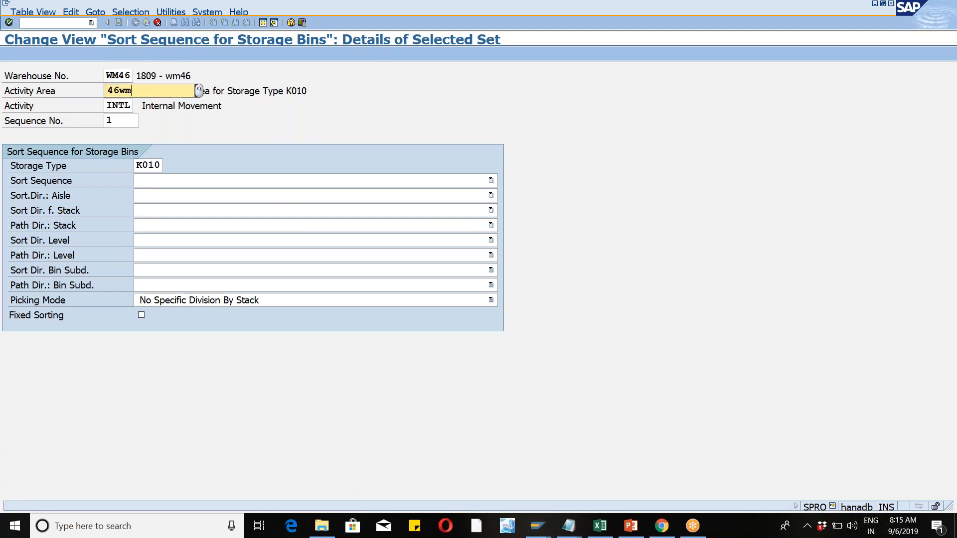
pyautogui.press('Down')
pyautogui.press('Return')
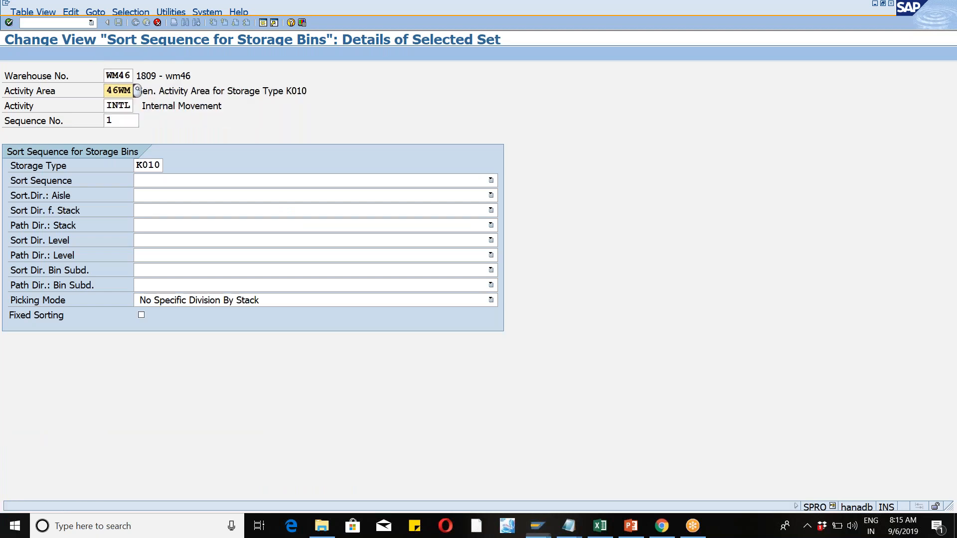
# - Set the copied entry's activity to PTWY and its storage type to HIGH, and save the sort sequence
pyautogui.press('Tab')
pyautogui.write('ptwy')
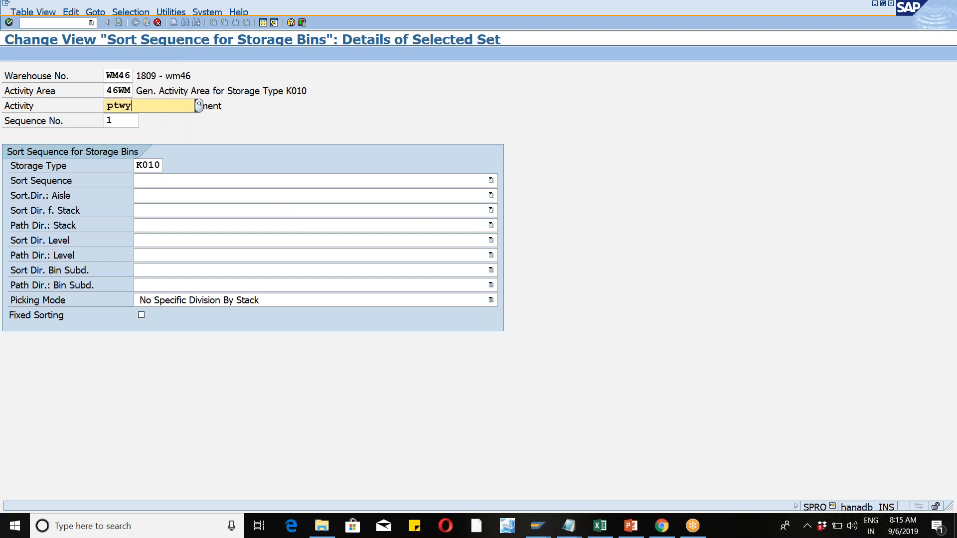
pyautogui.press('Tab')
pyautogui.press('Tab')
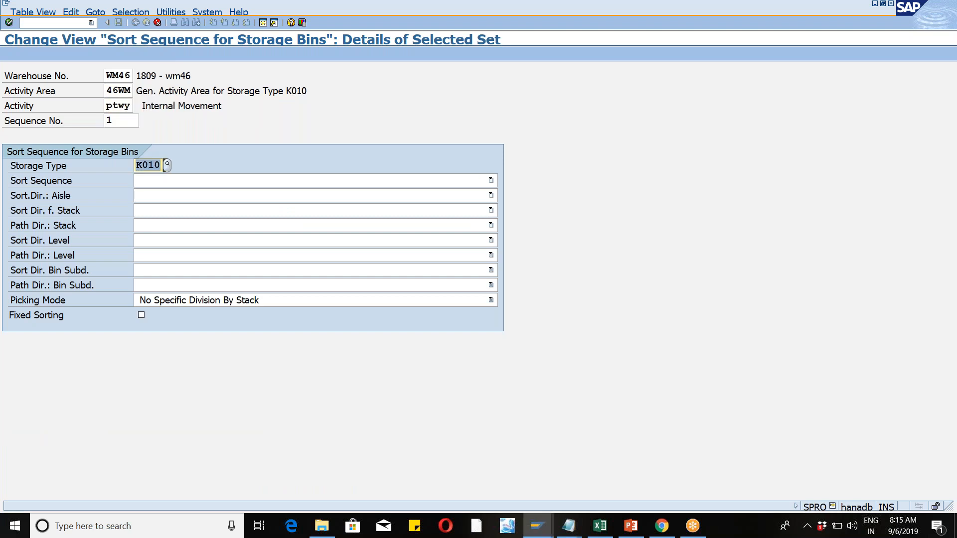
pyautogui.write('high')
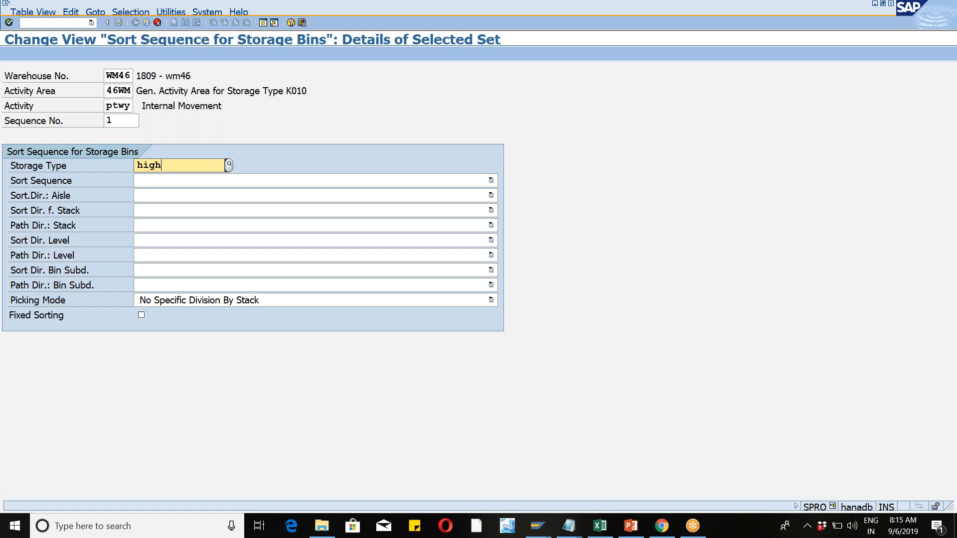
pyautogui.press('Return')
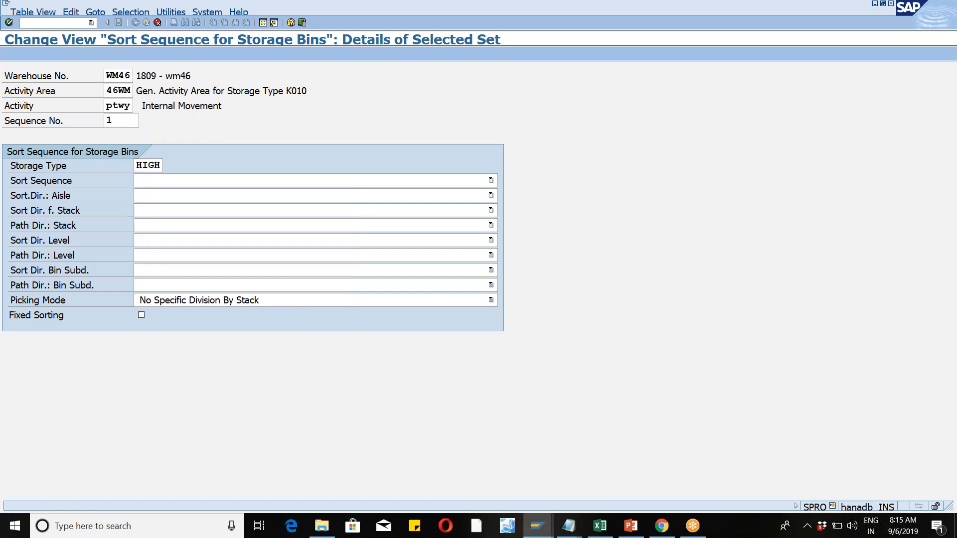
pyautogui.press('Return')
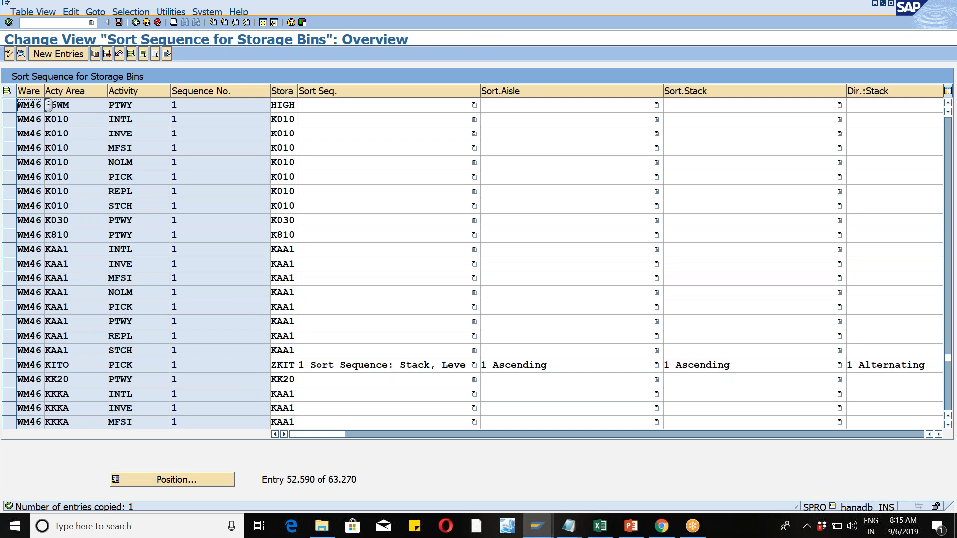
pyautogui.click(119, 23)
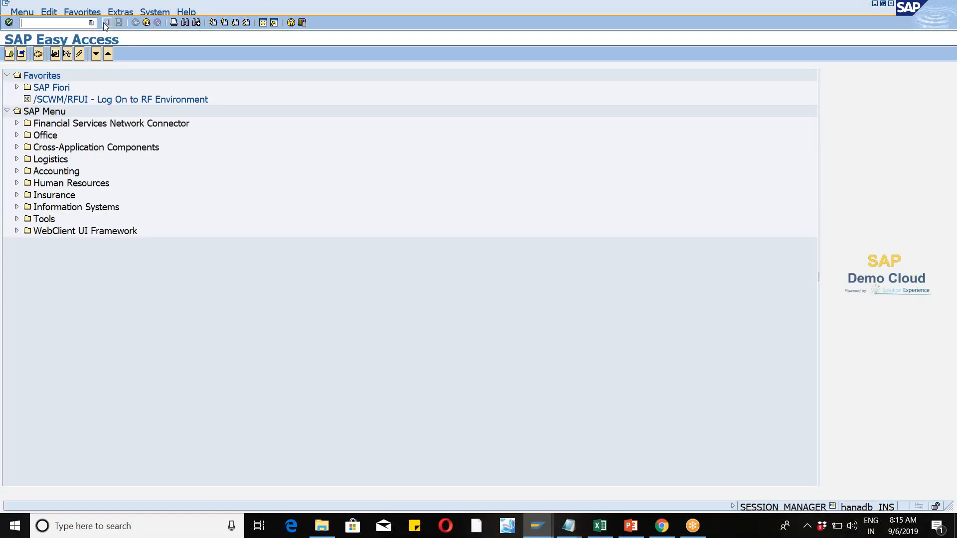
# - Open the Create Bin Sorting transaction /SCWM/SBST from SAP Easy Access
pyautogui.click(91, 22)
pyautogui.click(97, 55)
pyautogui.press('Return')
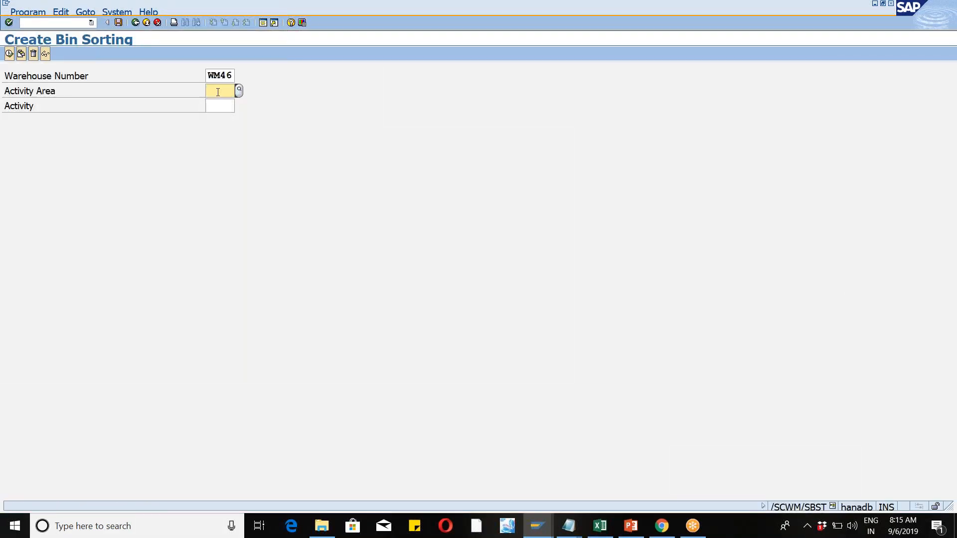
# - Try to create the bin sorting for warehouse WM46 with activity area PTWY and activity 46WM
pyautogui.click(219, 91)
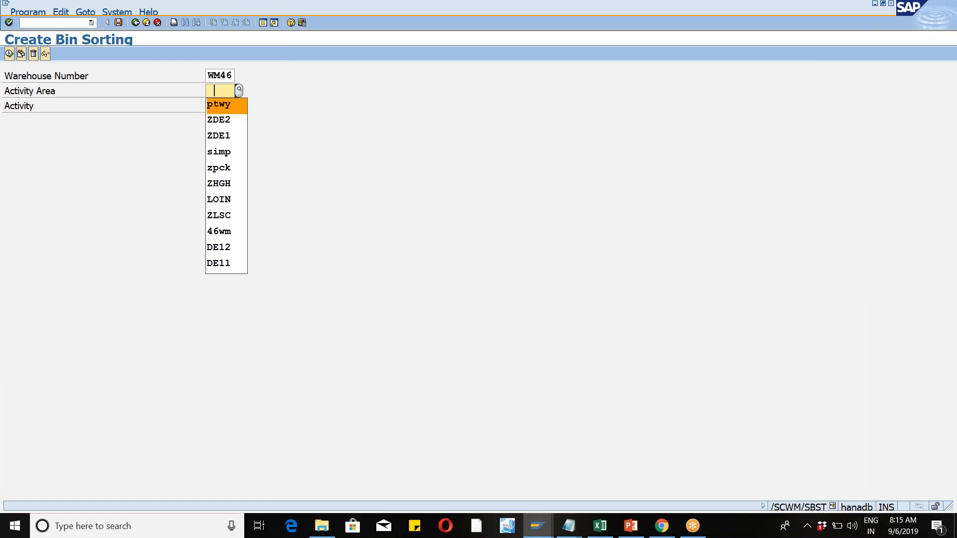
pyautogui.click(233, 105)
pyautogui.click(225, 108)
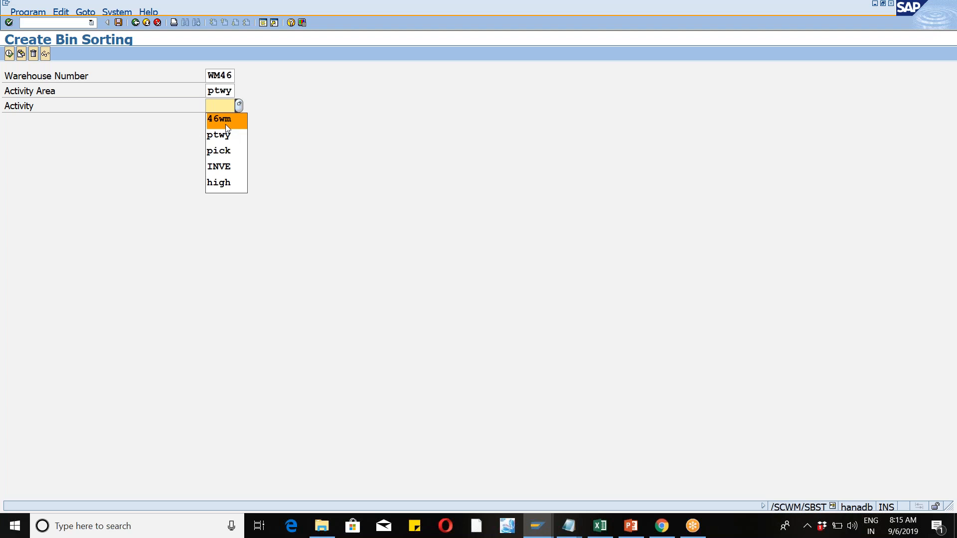
pyautogui.write('46wm')
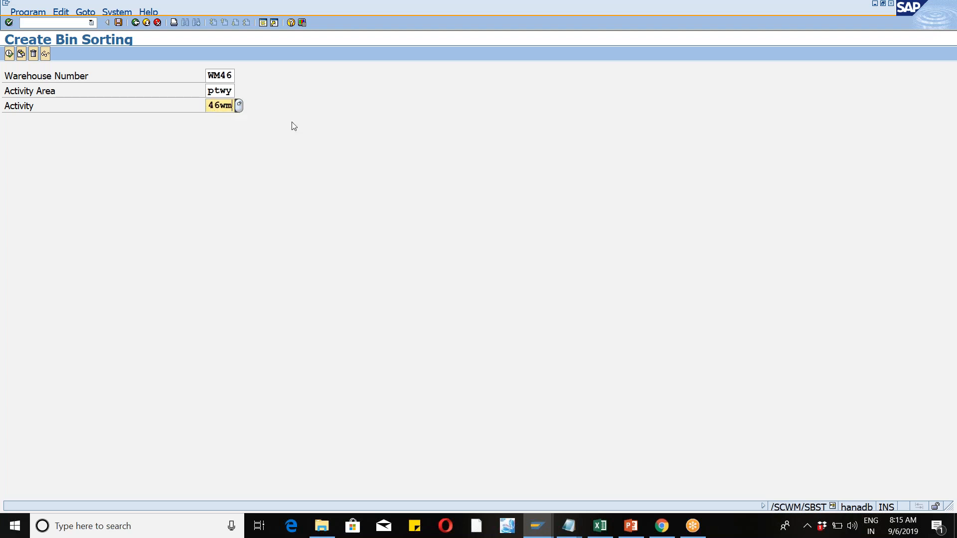
pyautogui.press('Return')
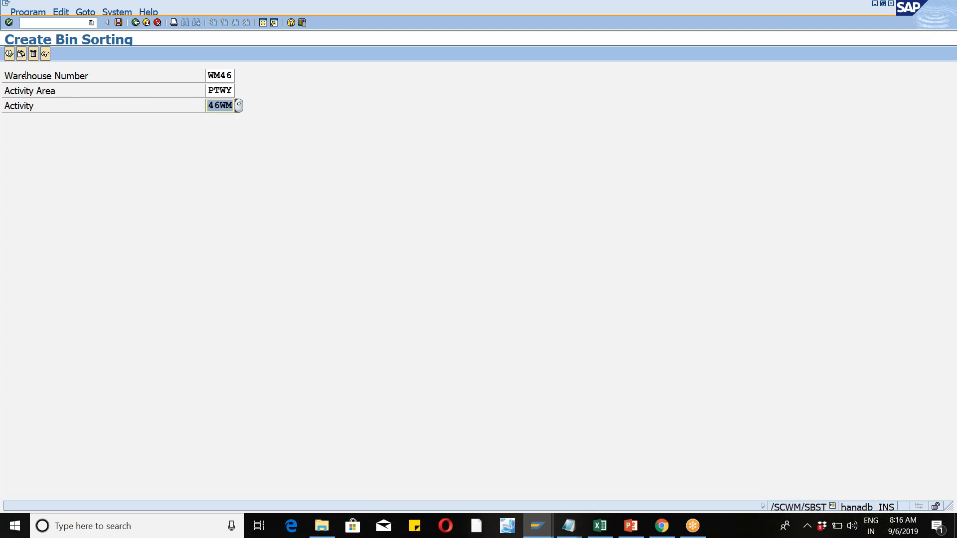
pyautogui.click(9, 54)
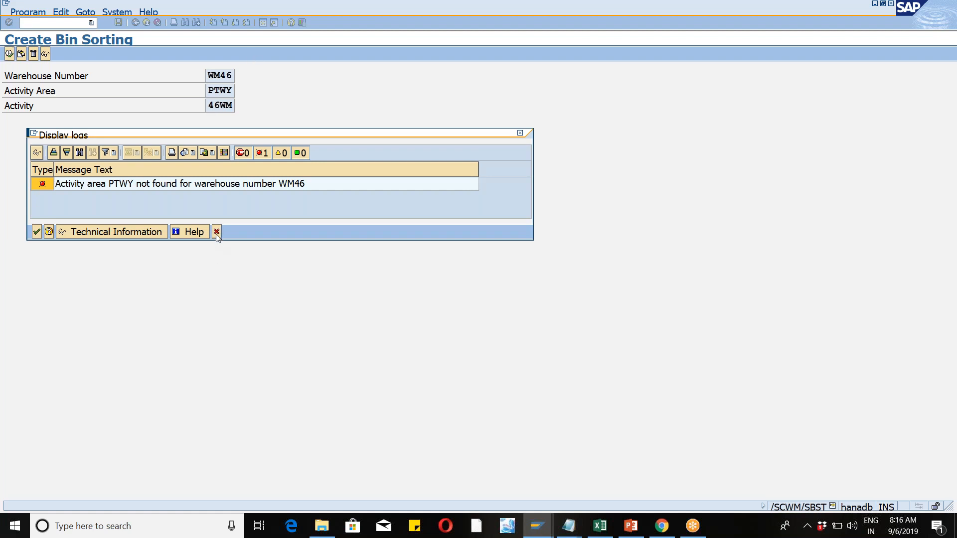
pyautogui.press('Return')
# - Simulate and create the bin sorting for warehouse WM46 with activity area 46WM and activity PTWY
pyautogui.click(226, 92)
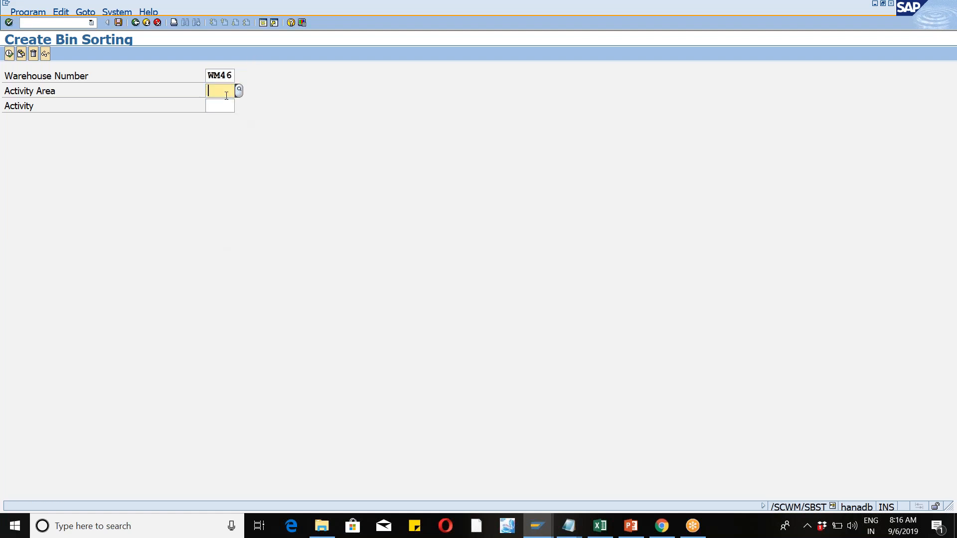
pyautogui.write('46wm')
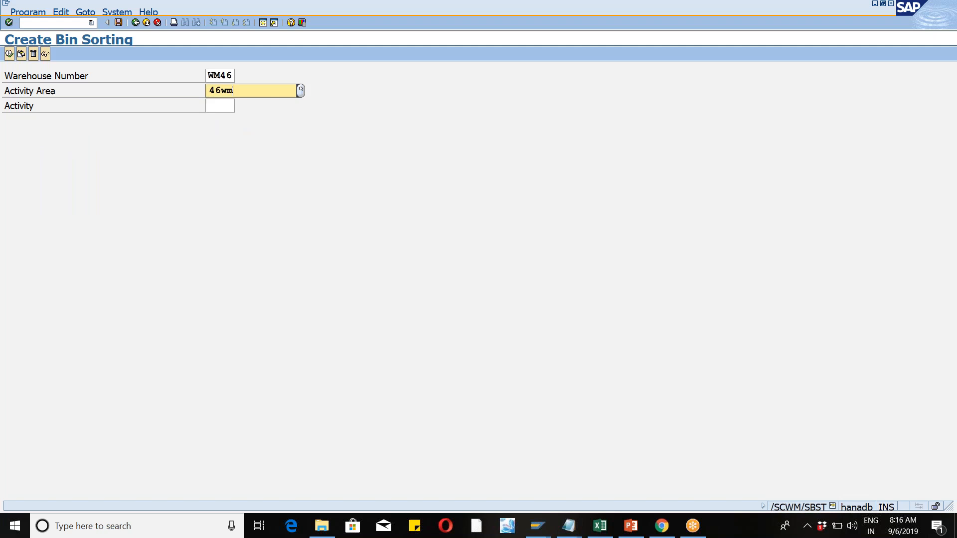
pyautogui.press('Tab')
pyautogui.write('ptwy')
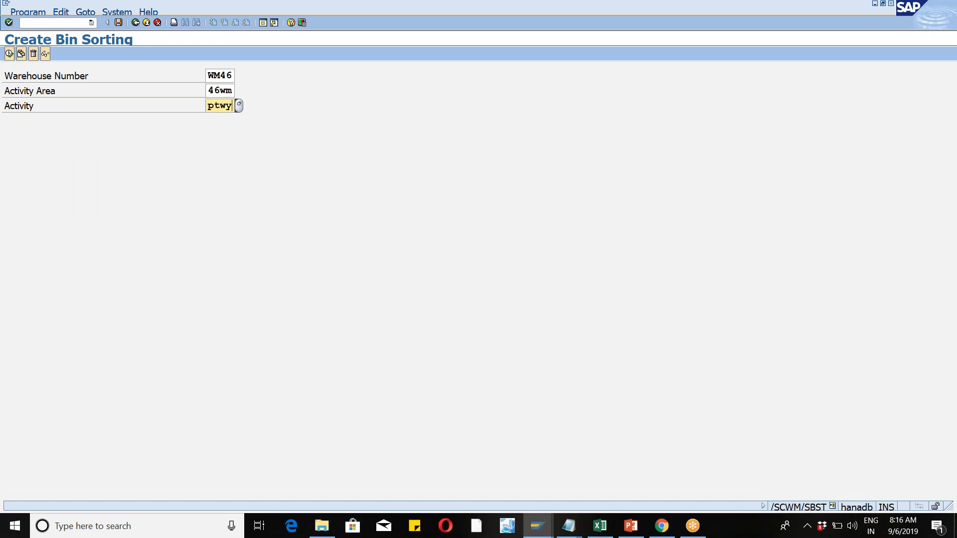
pyautogui.press('Return')
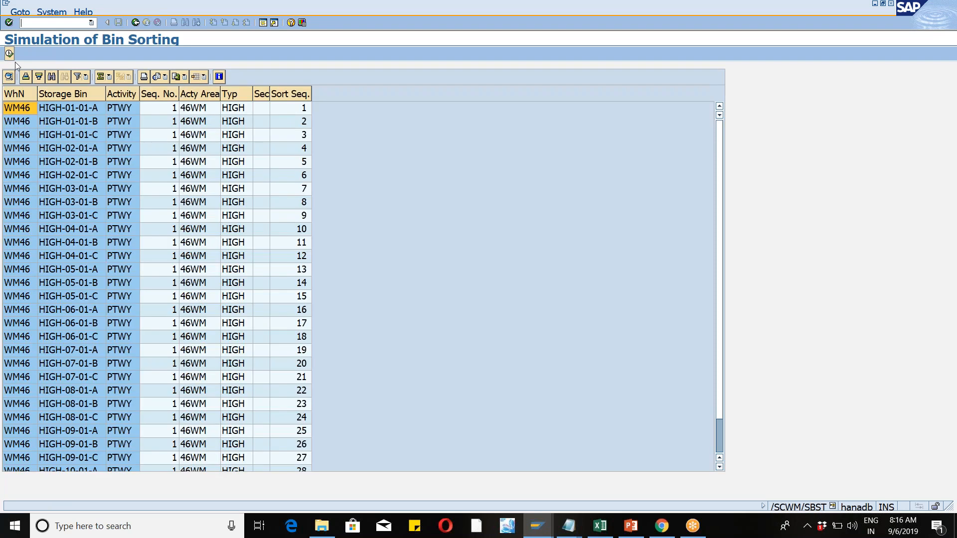
pyautogui.click(10, 53)
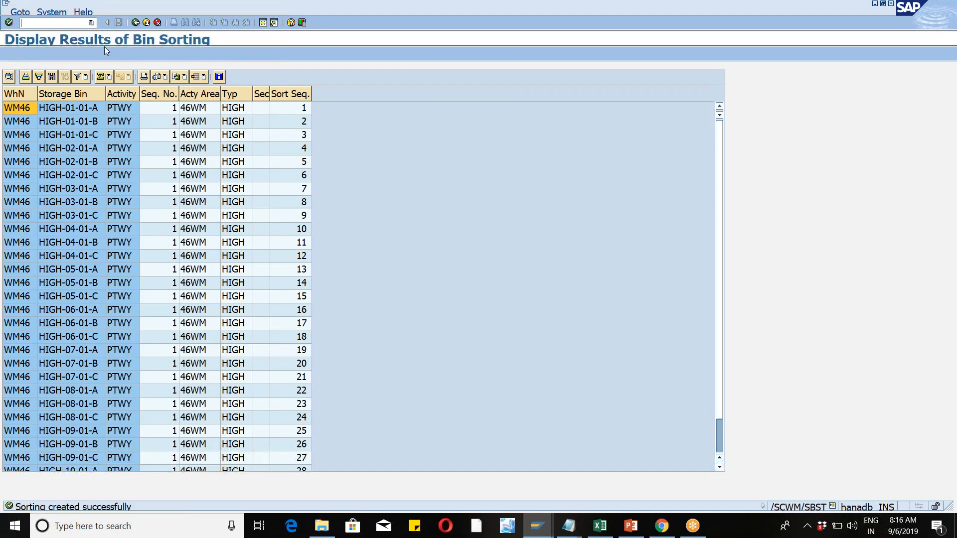
# - Open an additional session, and switch to the Maintain Inbound Delivery session to reach its putaway warehouse task creation
pyautogui.click(264, 23)
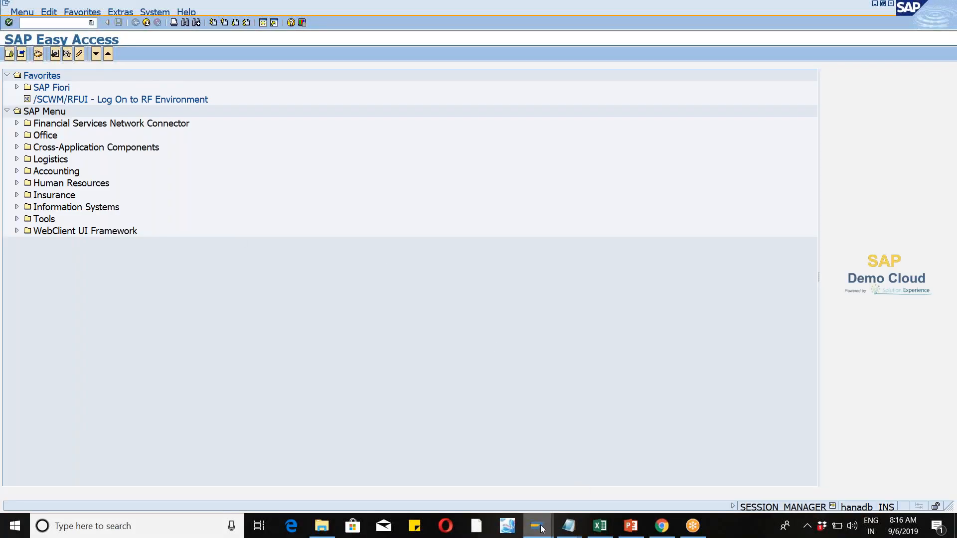
pyautogui.click(543, 524)
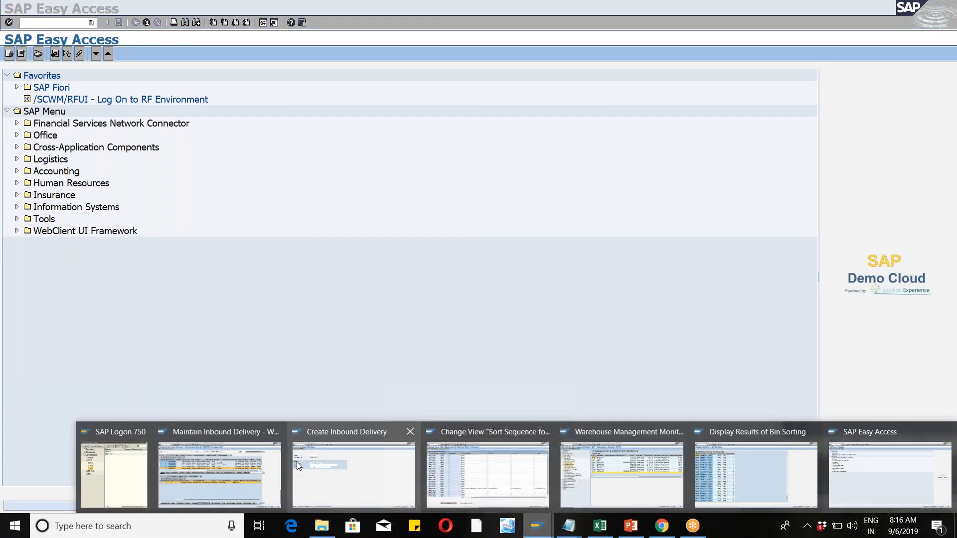
pyautogui.moveTo(292, 465)
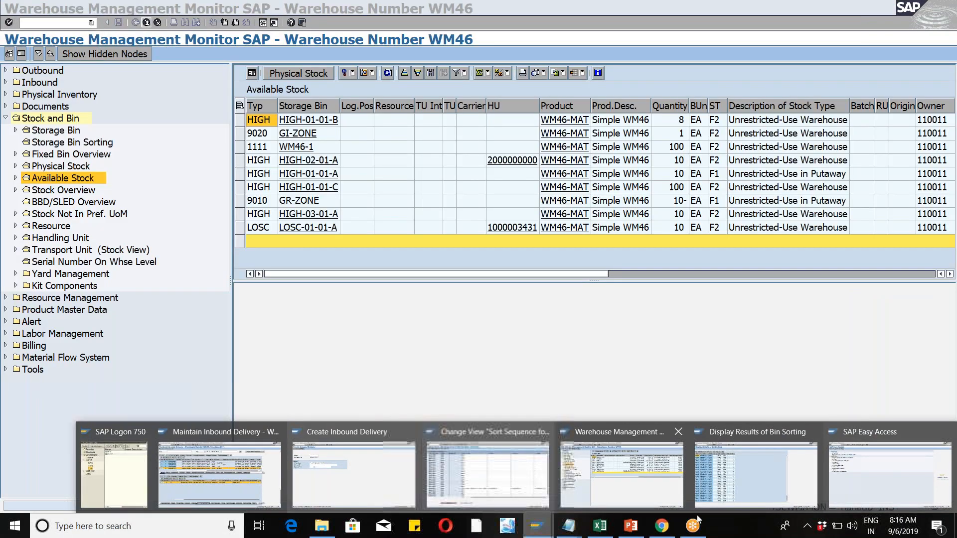
pyautogui.click(219, 474)
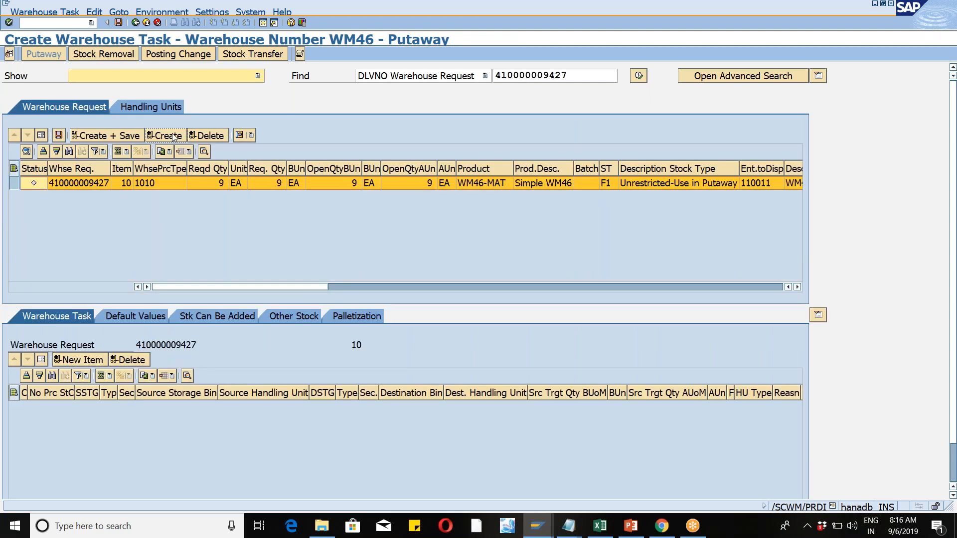
# - Create and save the putaway warehouse task for the WM46-MAT warehouse request, and open its confirmation
pyautogui.click(173, 137)
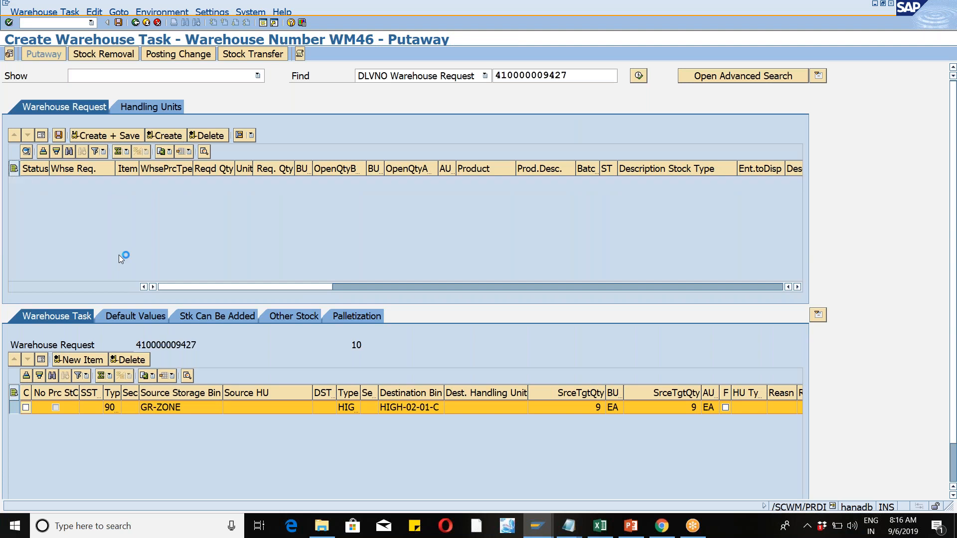
pyautogui.click(36, 14)
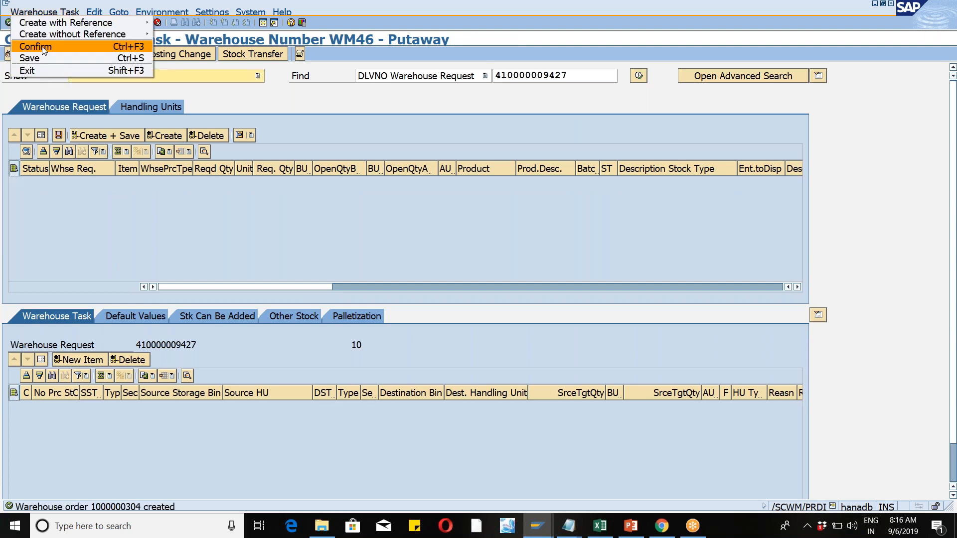
pyautogui.click(40, 44)
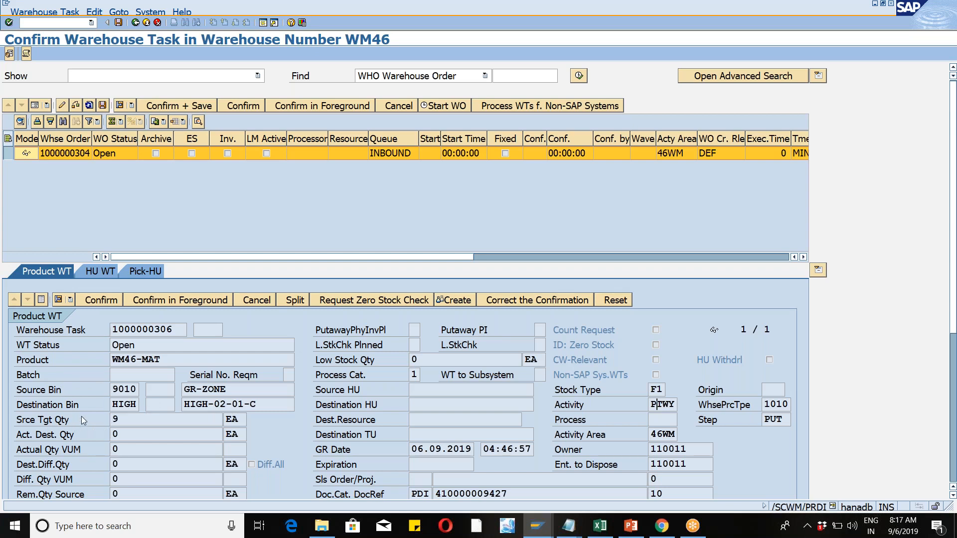
# - Set the open putaway task to foreground confirmation, change its destination bin to HIGH-03-01-B, and try to confirm and save without an exception code
pyautogui.click(268, 405)
pyautogui.click(334, 111)
pyautogui.click(316, 107)
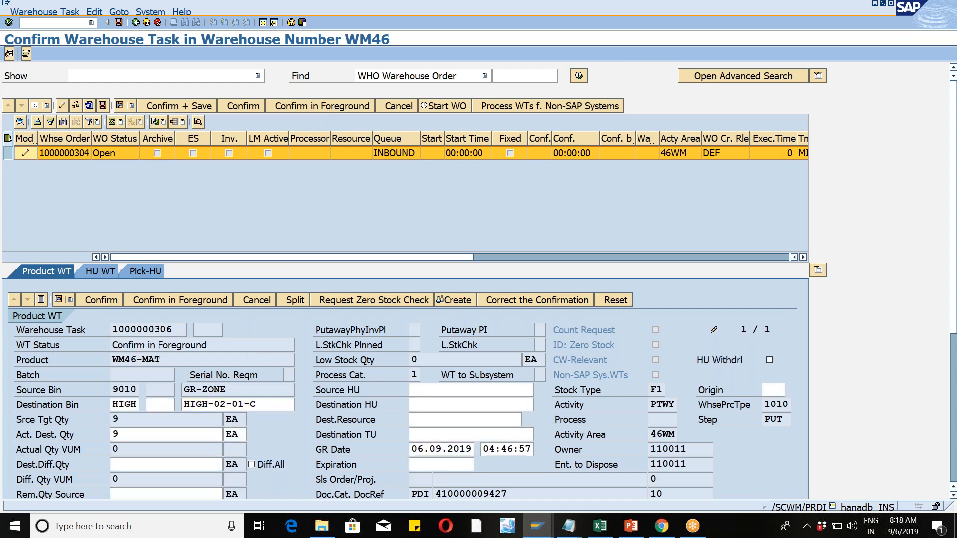
pyautogui.press('F4')
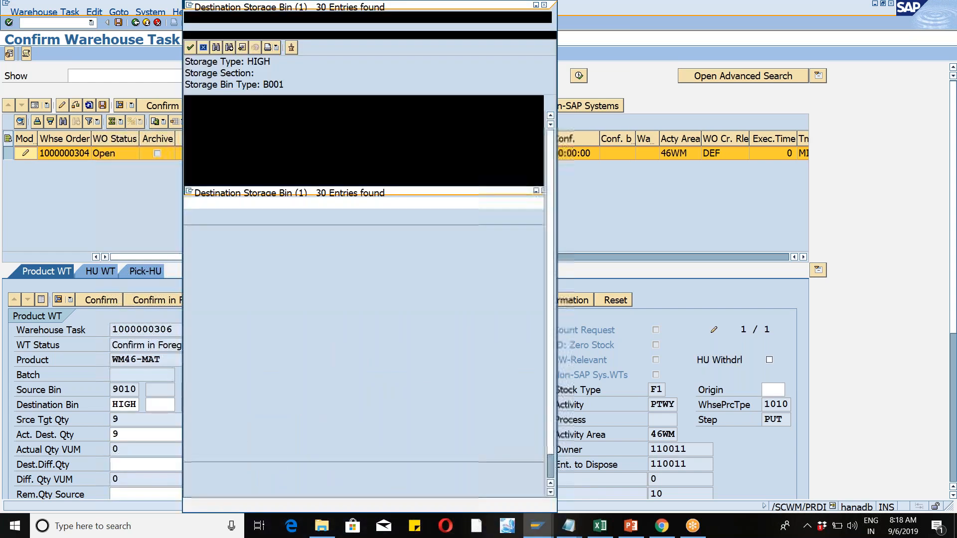
pyautogui.press('Return')
pyautogui.click(178, 105)
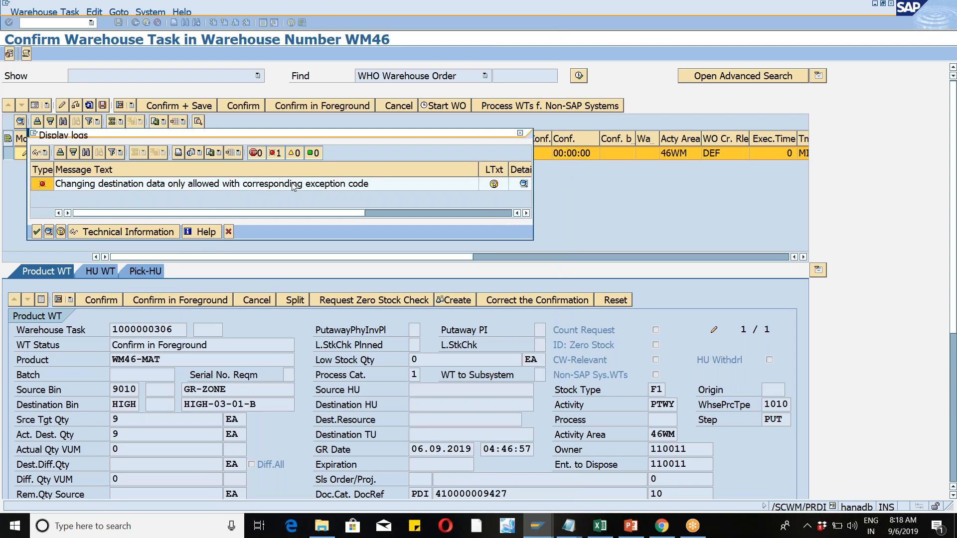
pyautogui.click(230, 231)
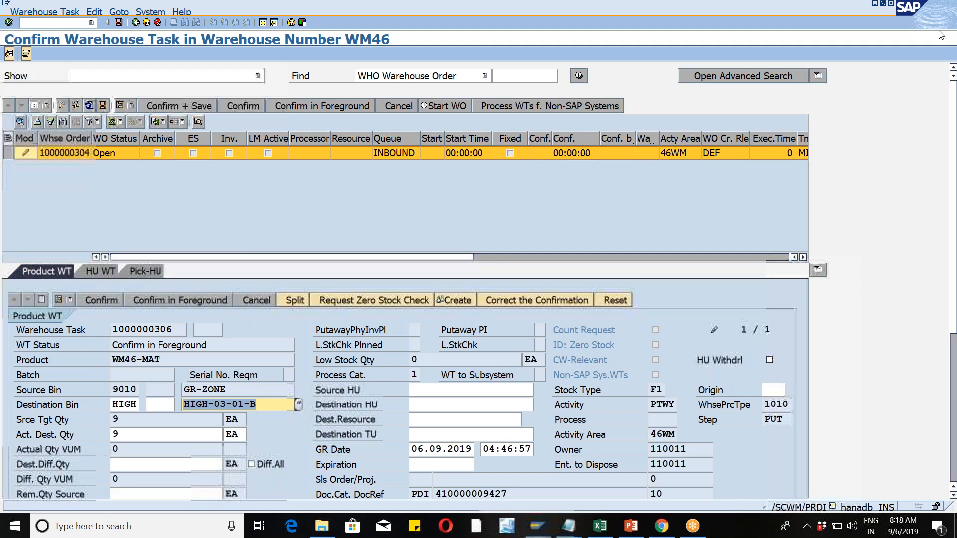
# - Enter exception code ZCB1 for the putaway warehouse task, then confirm and save it
pyautogui.click(954, 304)
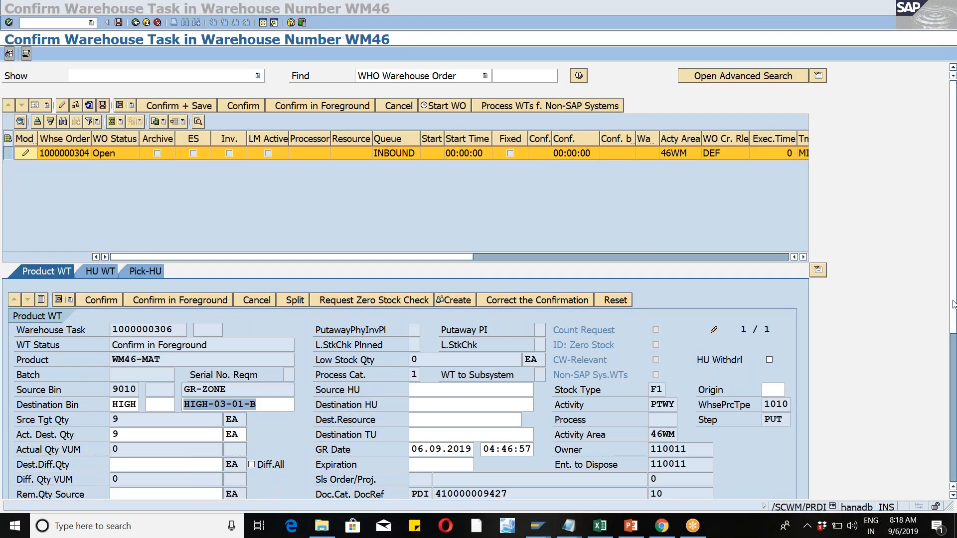
pyautogui.moveTo(952, 305); pyautogui.dragTo(953, 387)
pyautogui.click(125, 402)
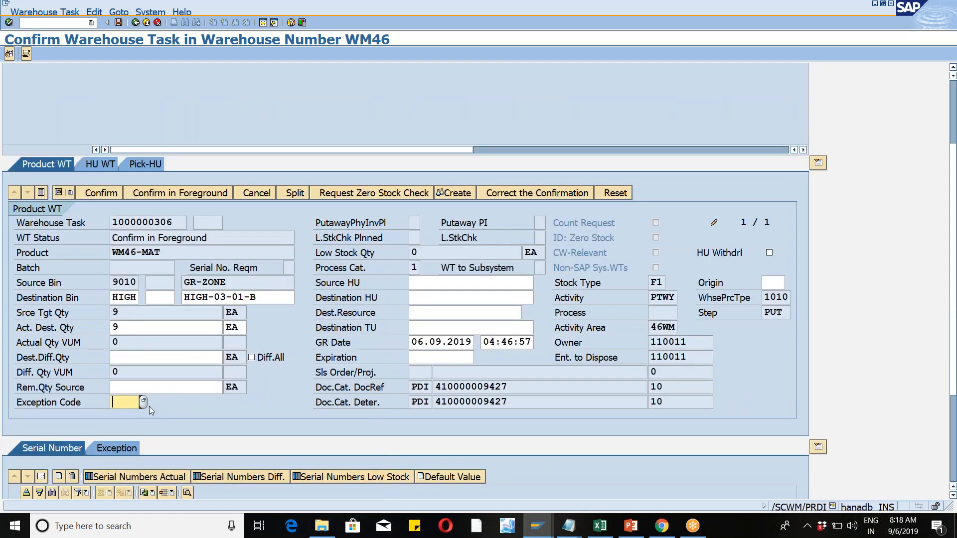
pyautogui.write('zcb1')
pyautogui.press('Return')
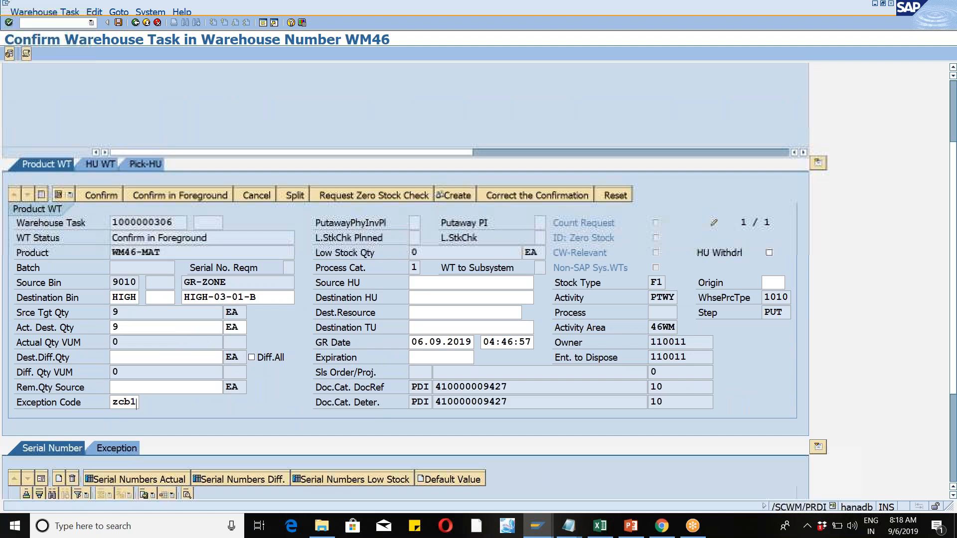
pyautogui.press('Return')
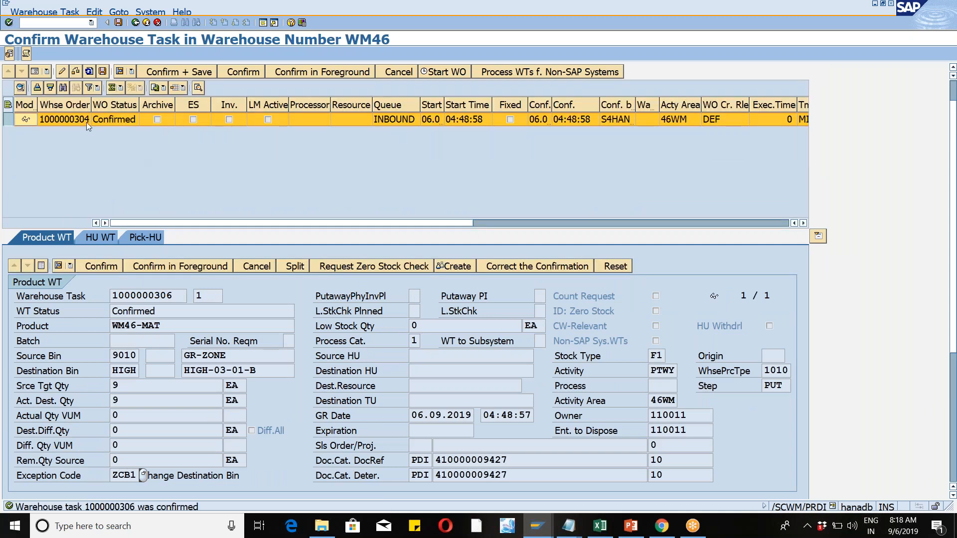
# - Return to putaway warehouse task creation and try to open the warehouse monitor from there
pyautogui.click(135, 23)
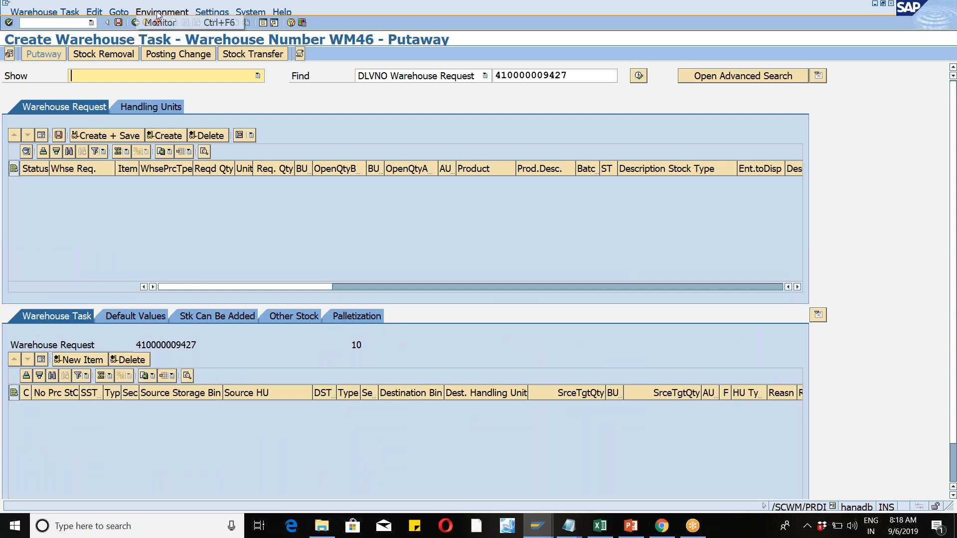
pyautogui.click(162, 12)
pyautogui.click(157, 23)
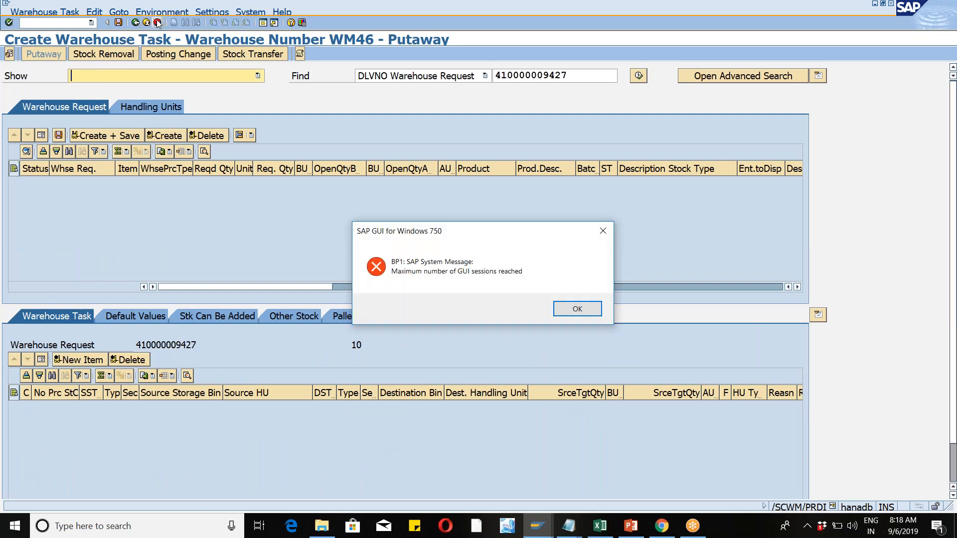
pyautogui.click(576, 308)
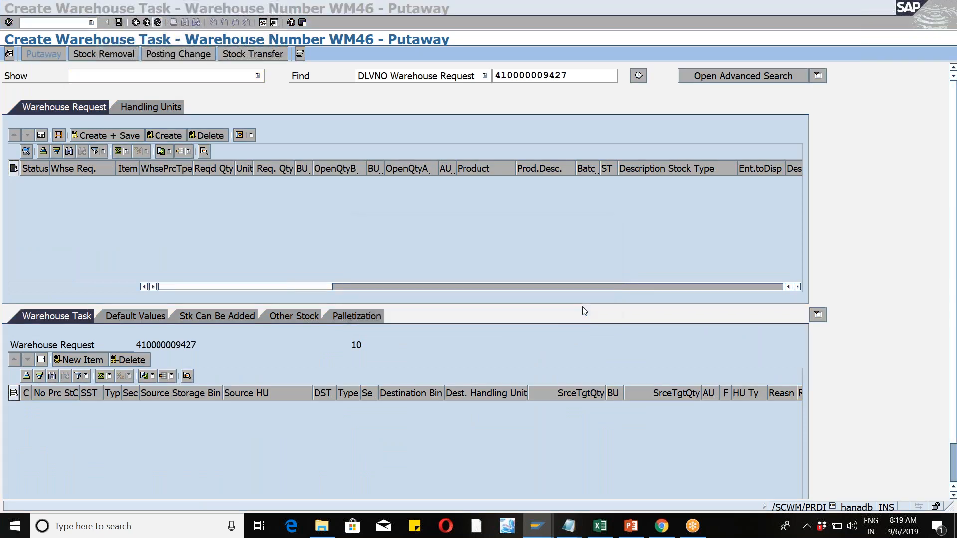
# - Switch to the Warehouse Management Monitor session and list the alert exceptions for exception code ZCB1
pyautogui.click(545, 534)
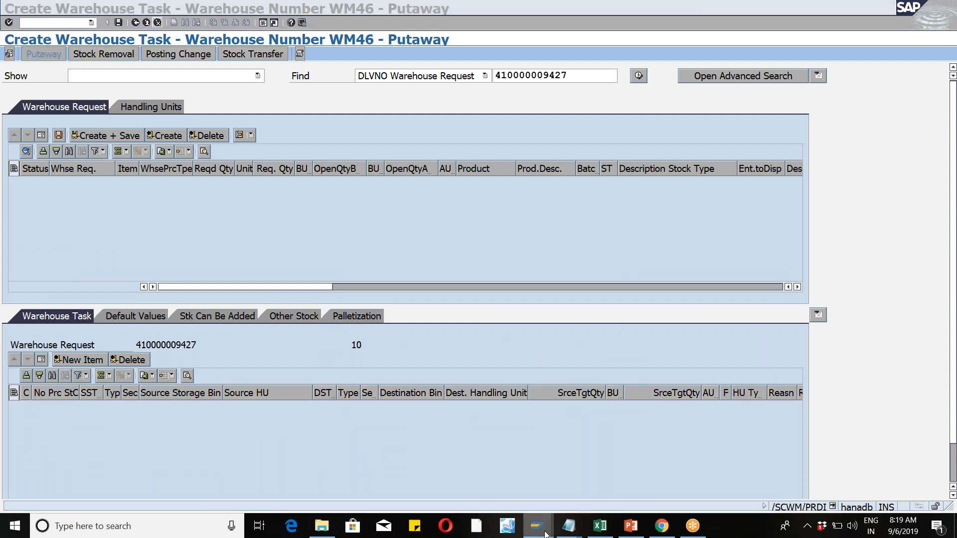
pyautogui.click(545, 534)
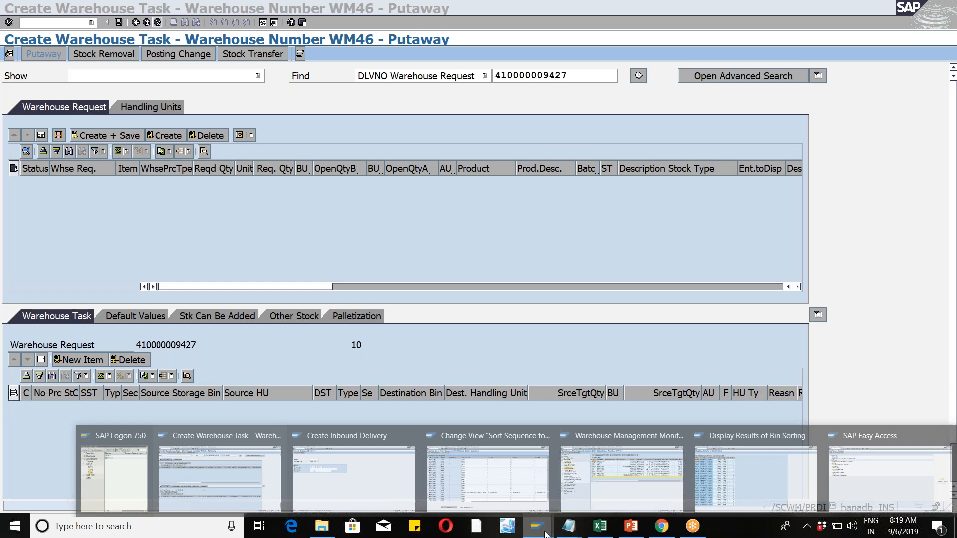
pyautogui.moveTo(626, 452)
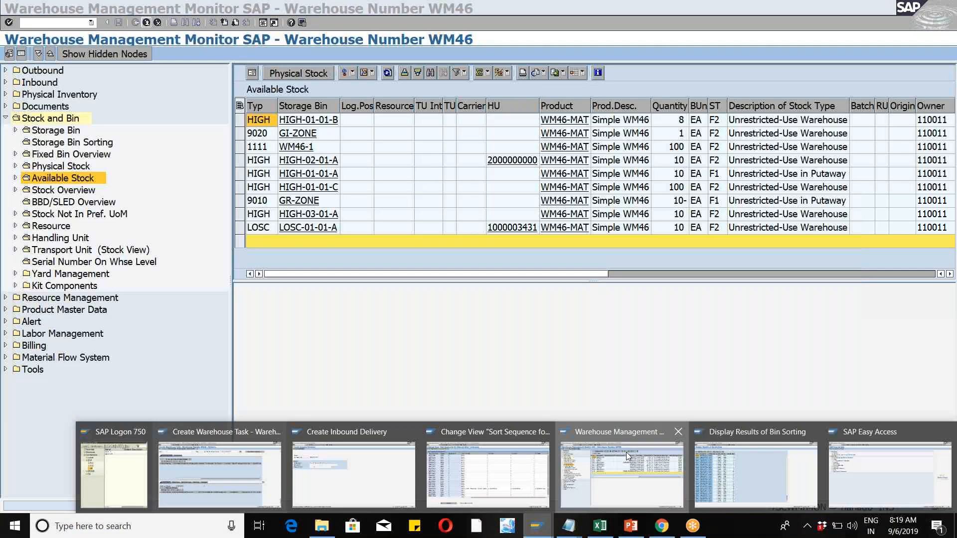
pyautogui.click(625, 452)
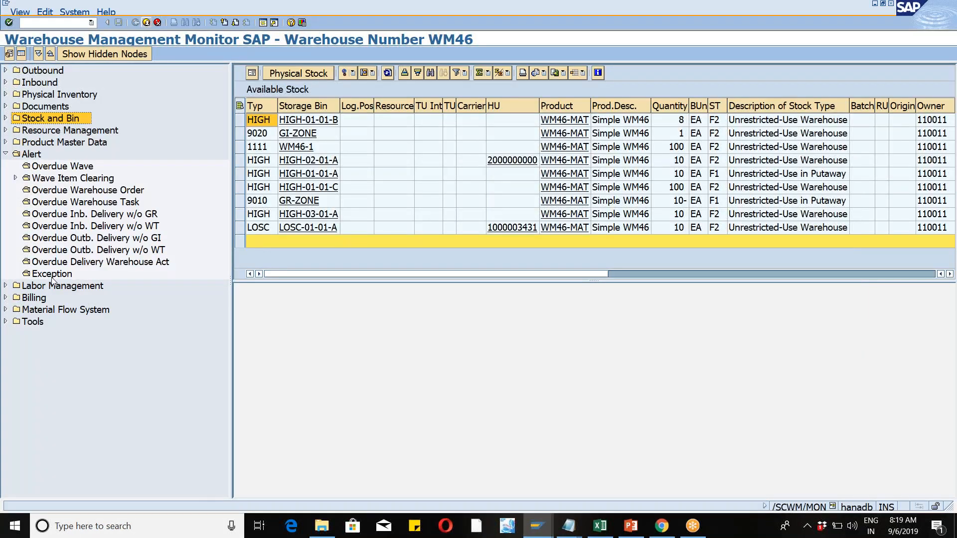
pyautogui.doubleClick(52, 277)
pyautogui.write('zcb1')
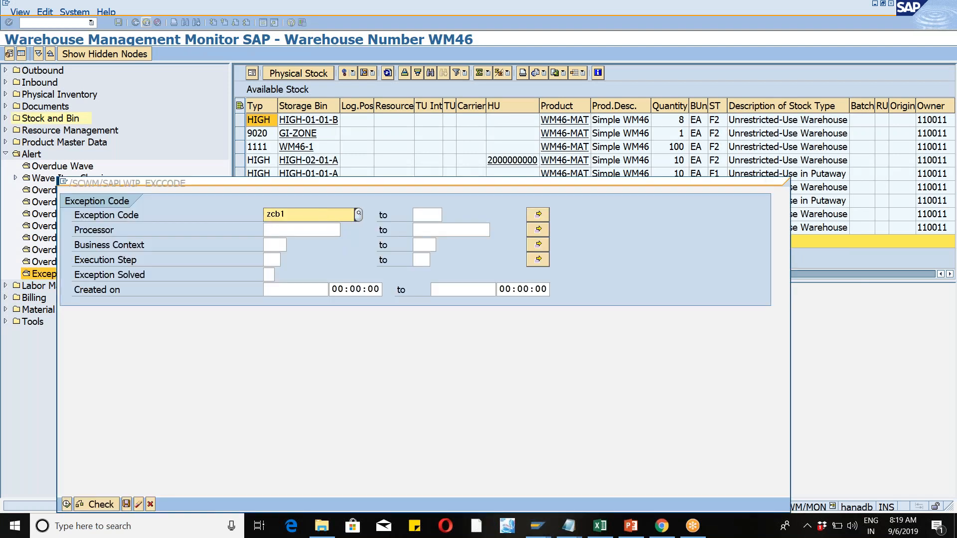
pyautogui.press('Return')
pyautogui.click(65, 507)
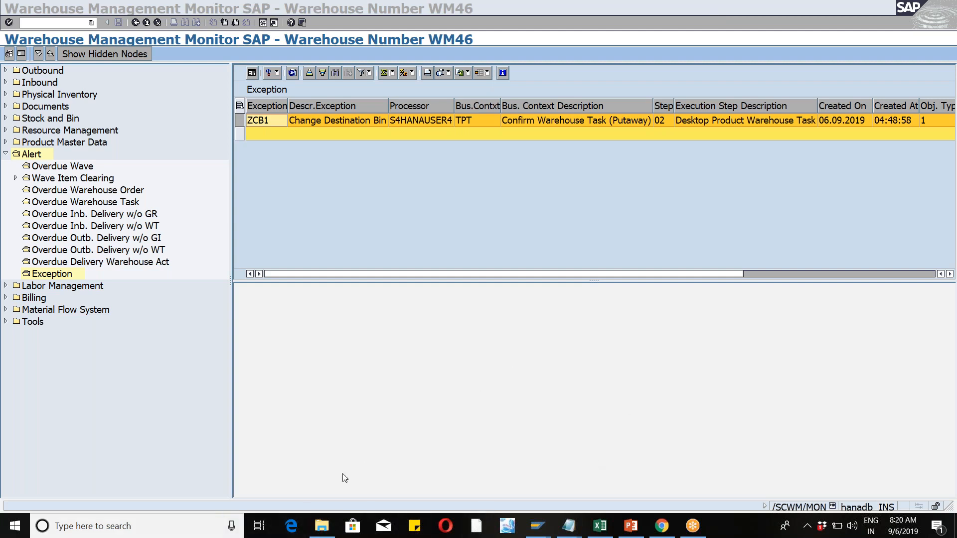
# - Switch to the Notepad window with the Exceptional Handling notes and clear all its text
pyautogui.moveTo(567, 525)
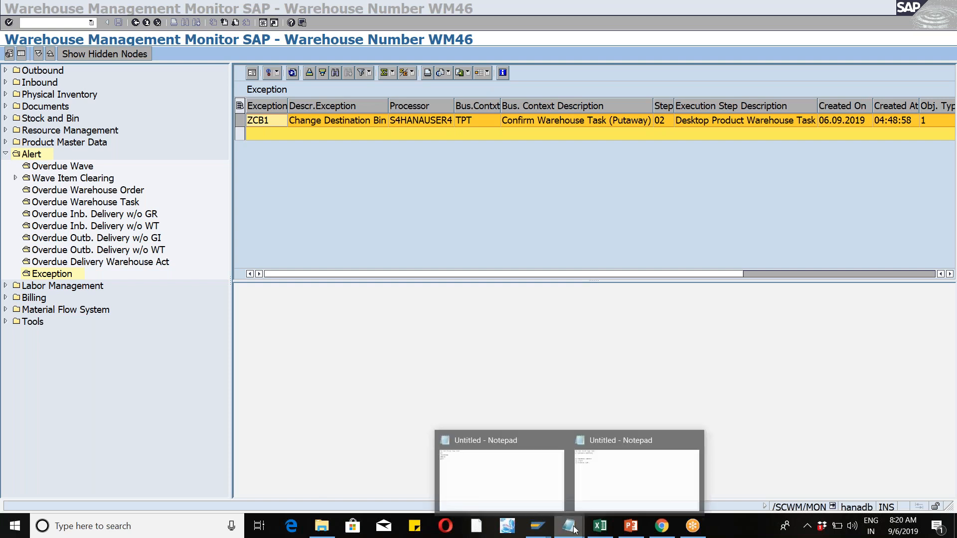
pyautogui.click(616, 482)
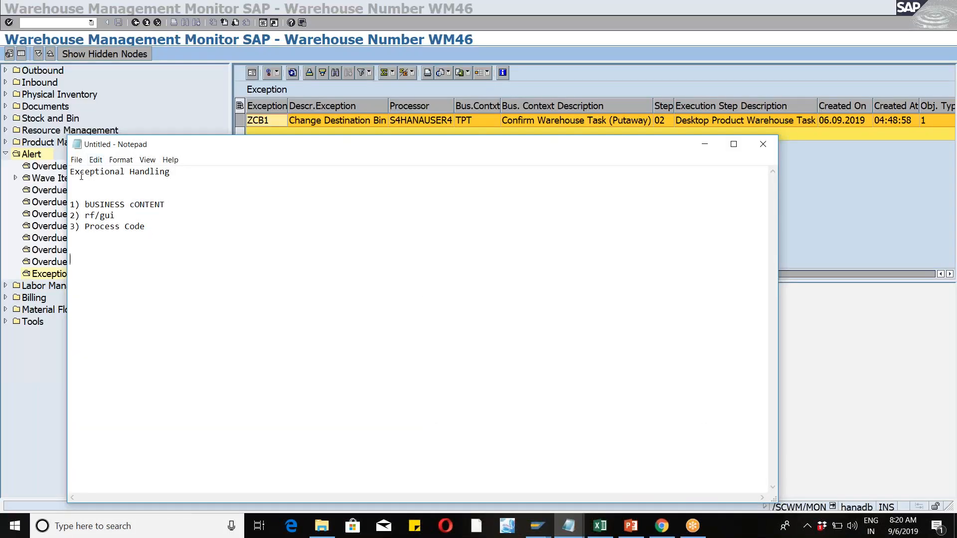
pyautogui.hotkey('ctrl', 'a')
pyautogui.press('BackSpace')
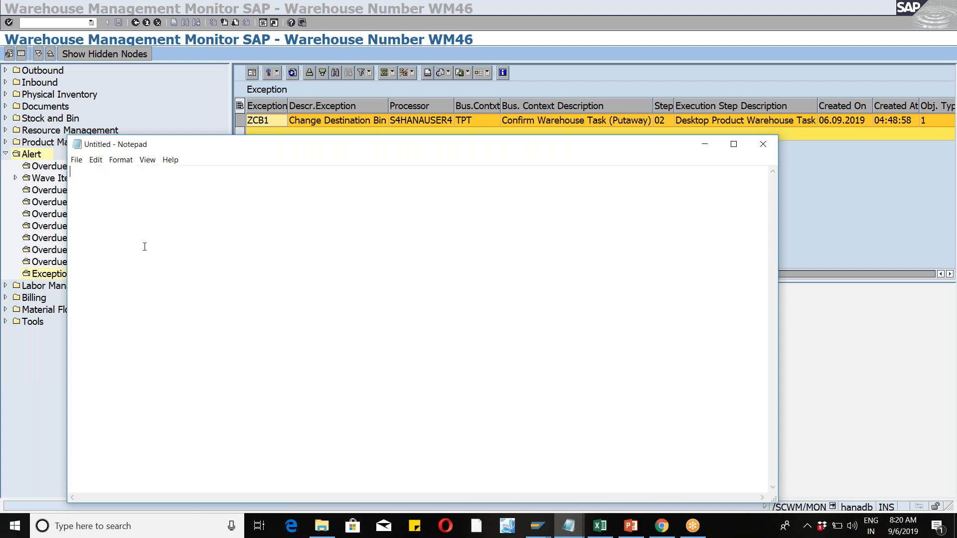
# - Write the first four lines of a numbered topic list: "1) RF", "2) TU", "3) yARD" and "4) rEPLINISHMNE"
pyautogui.write('1) ')
pyautogui.write('RF ')
pyautogui.write('2) ')
pyautogui.write('TU')
pyautogui.write('3')
pyautogui.write(') ')
pyautogui.write('yARD')
pyautogui.write('4')
pyautogui.write(') ')
pyautogui.write('rEPLI')
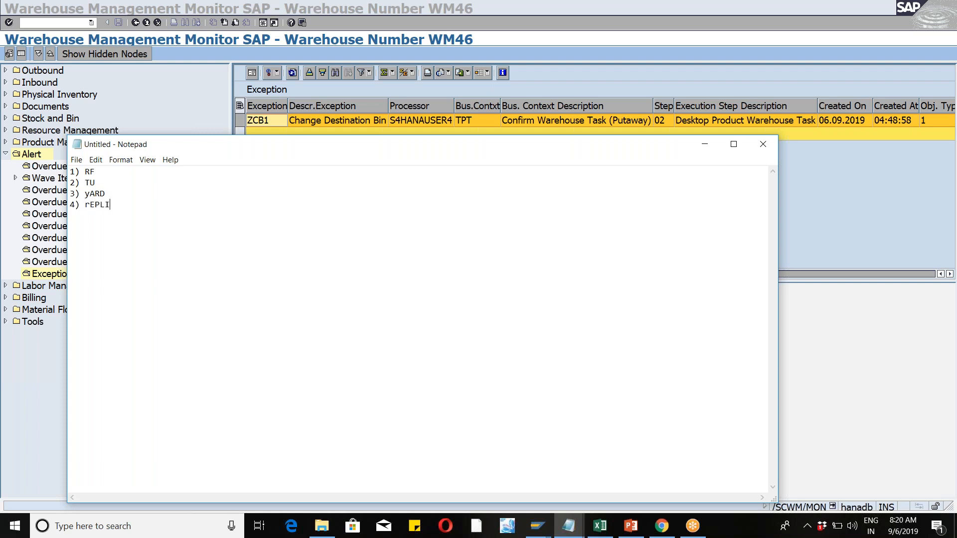
pyautogui.write('NISHMNE')
pyautogui.press('Return')
# - Add "5) ppf" and "6) Physical Inventory" to the numbered list
pyautogui.write('4')
pyautogui.press('BackSpace')
pyautogui.write('5) ppf')
pyautogui.press('Return')
pyautogui.write('6) Physical Inv')
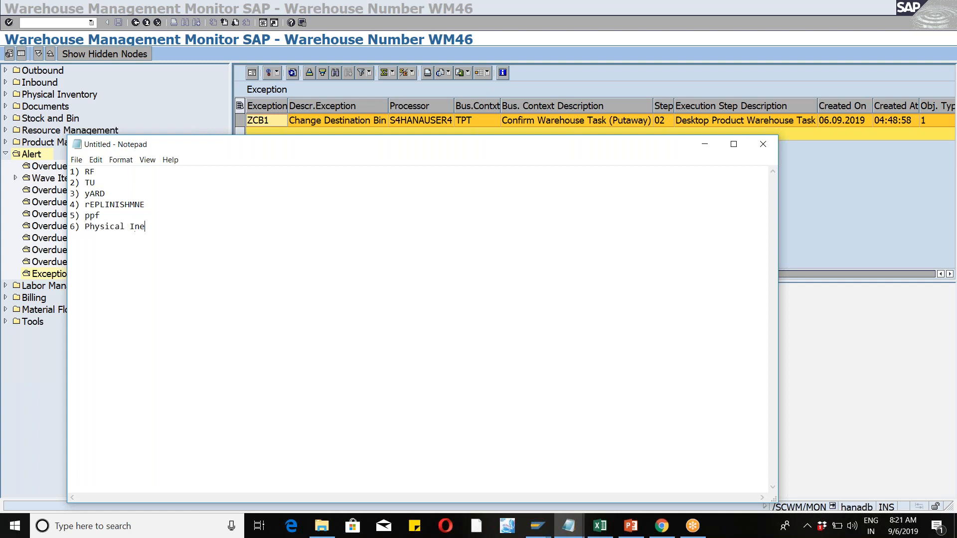
pyautogui.write('entory')
pyautogui.press('Return')
# - Extend the numbered list with "7) labour", "8) cross" and "9) kiting"
pyautogui.write('7')
pyautogui.write(')')
pyautogui.write('l')
pyautogui.write('abour ')
pyautogui.write('8')
pyautogui.write(') c')
pyautogui.write('ro')
pyautogui.write('ss')
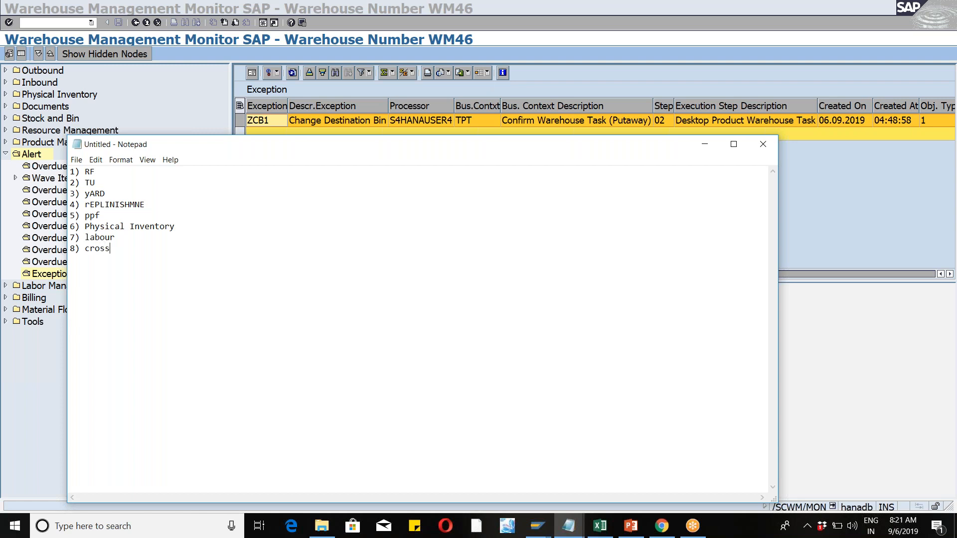
pyautogui.press('Return')
pyautogui.write('9) kiting')
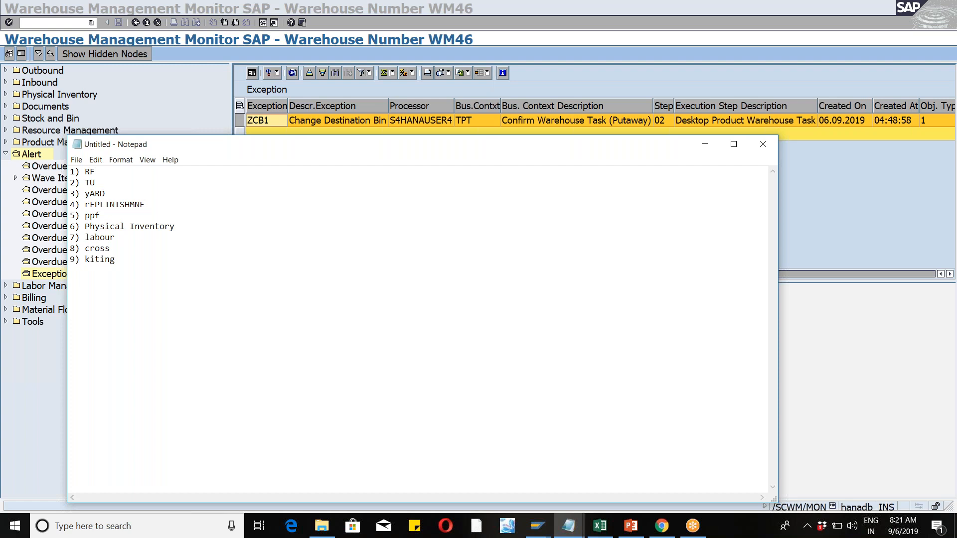